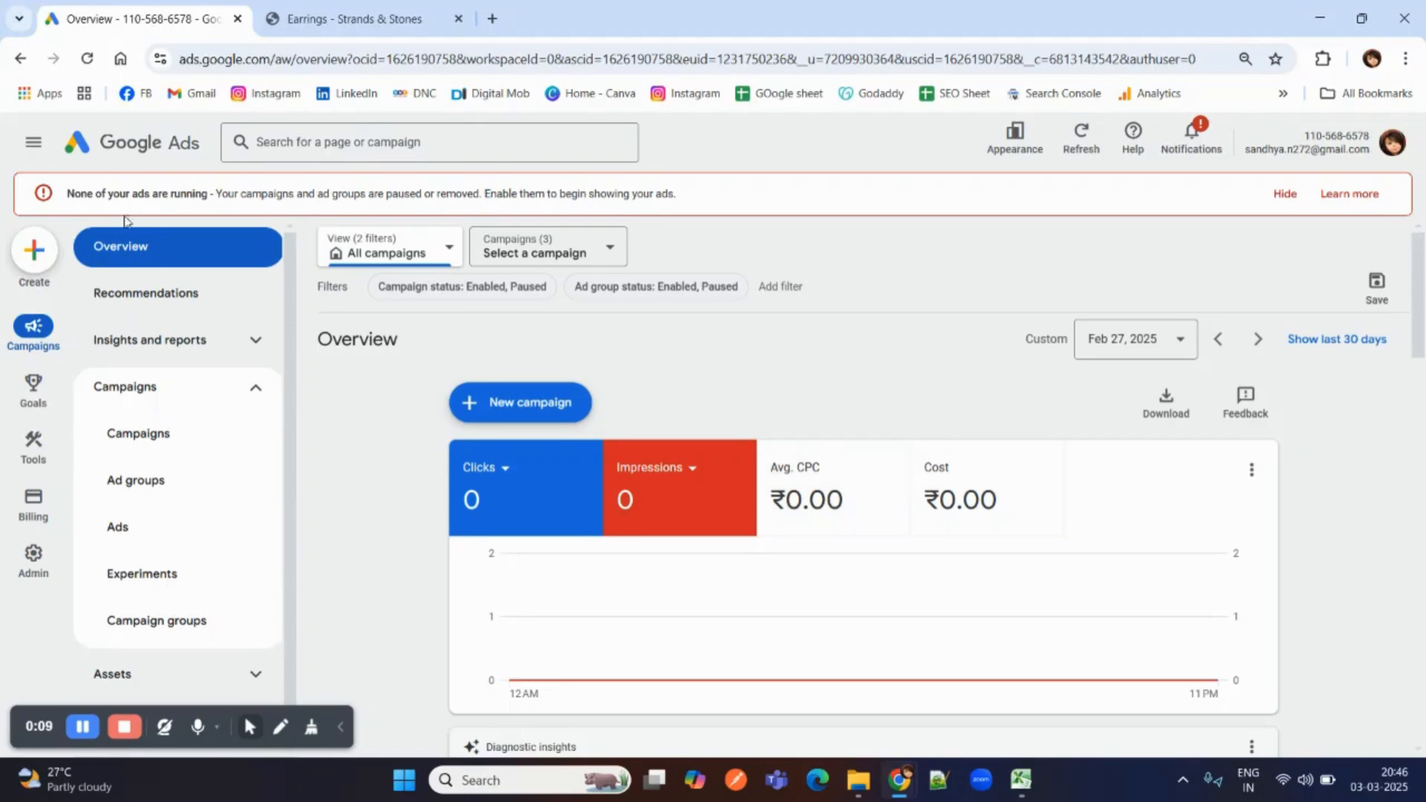
Start a new campaign with the Sales objective and continue without adding a conversion goal.
{"action": "left_click", "coordinate": [32, 254]}
{"action": "left_click", "coordinate": [56, 259]}
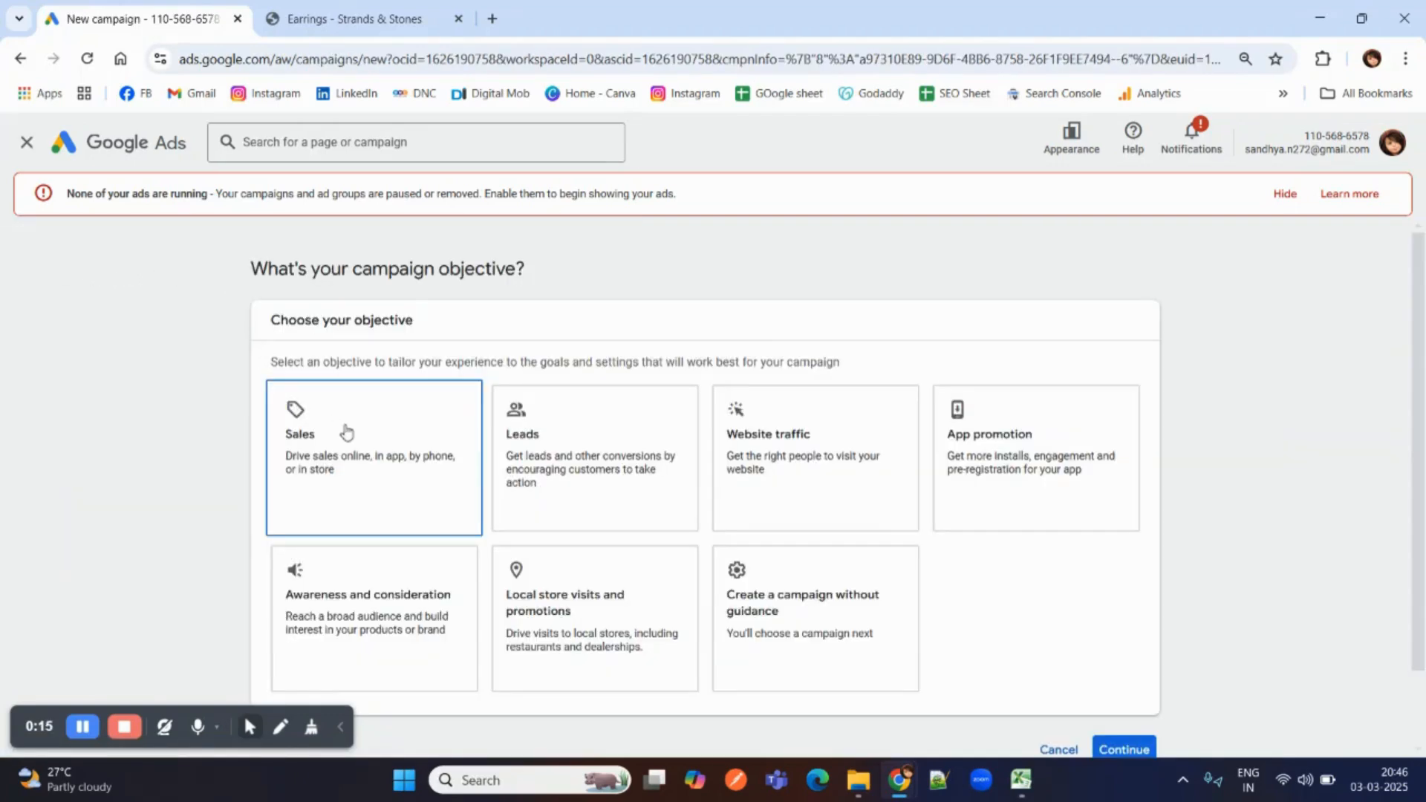
{"action": "left_click", "coordinate": [758, 474]}
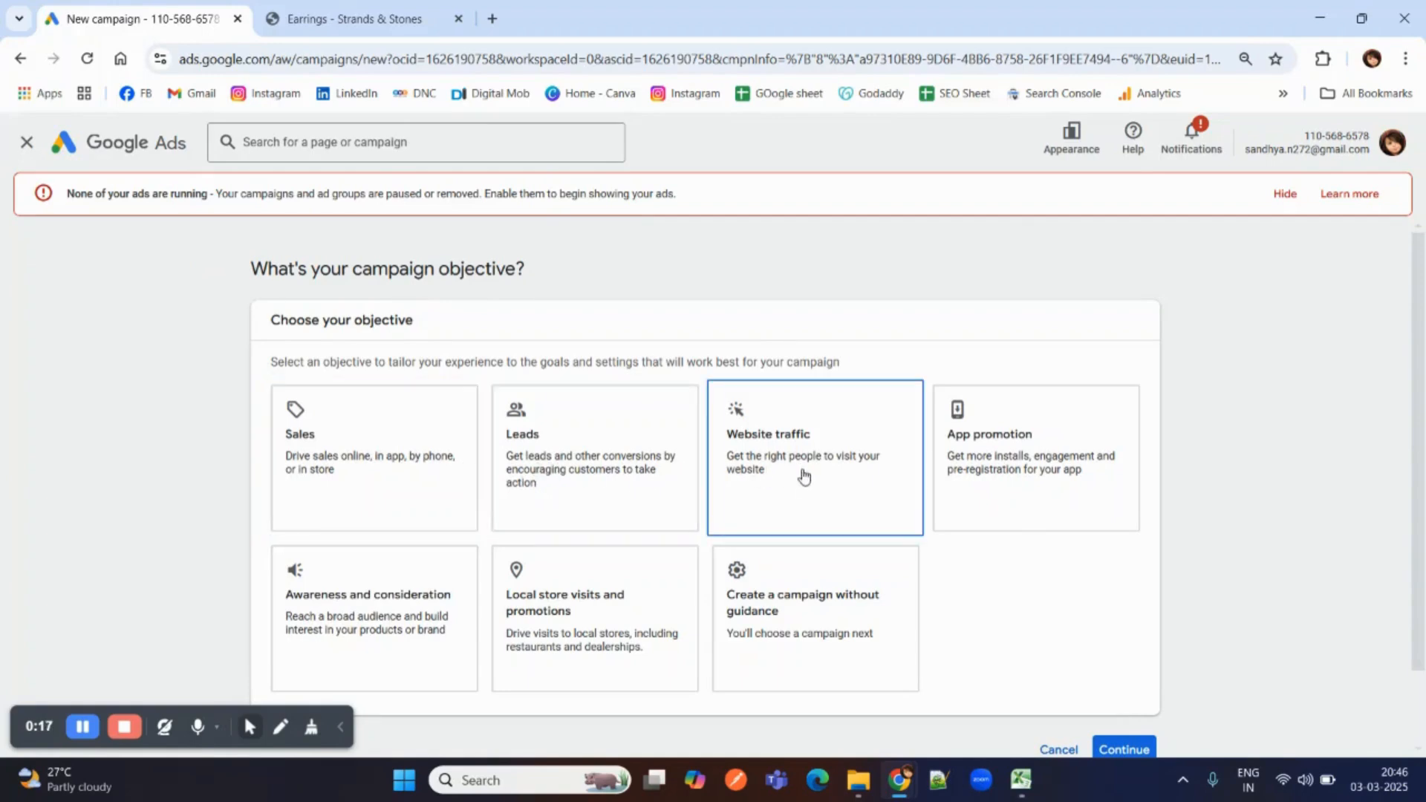
{"action": "left_click", "coordinate": [369, 440]}
{"action": "scroll", "coordinate": [370, 440], "scroll_direction": "down", "scroll_amount": 1}
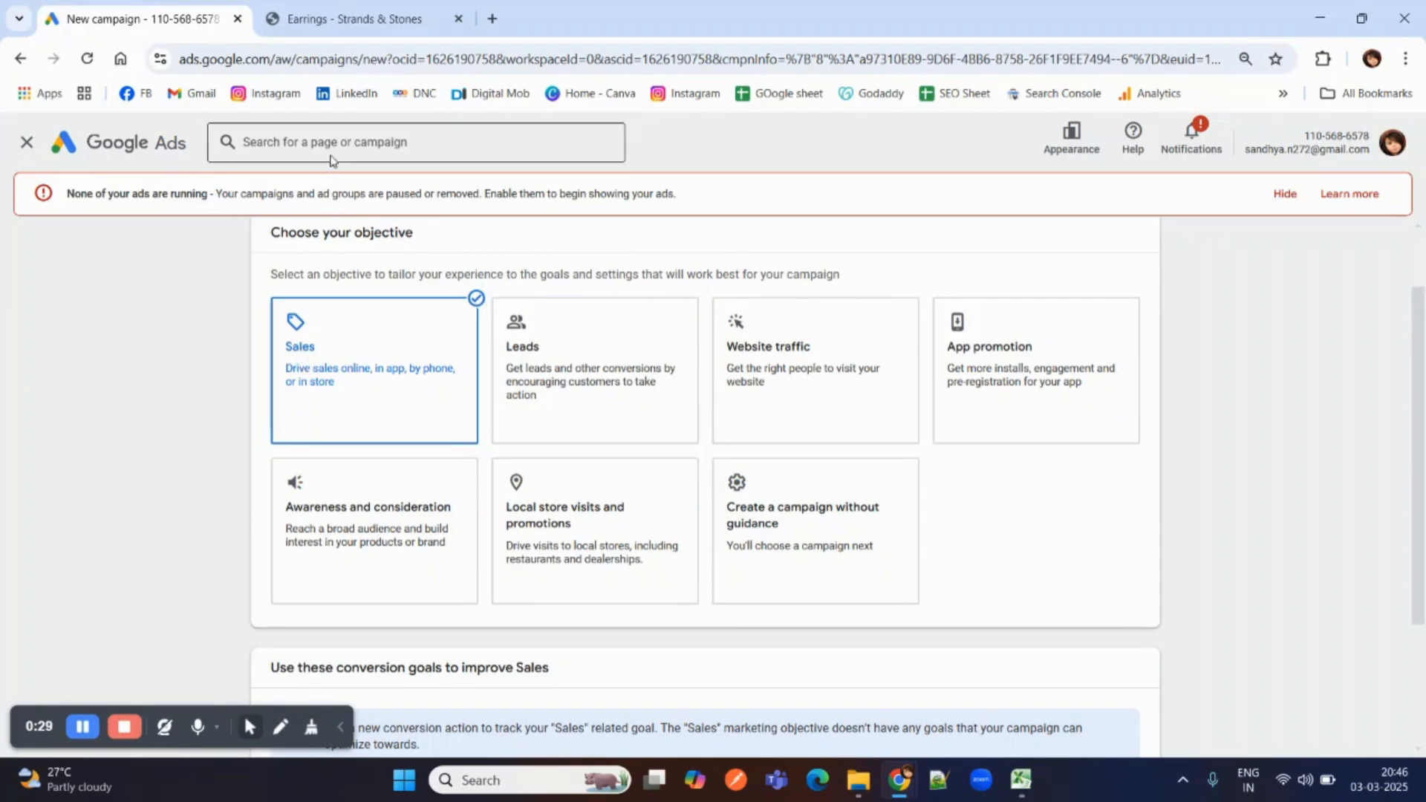
{"action": "left_click", "coordinate": [308, 3]}
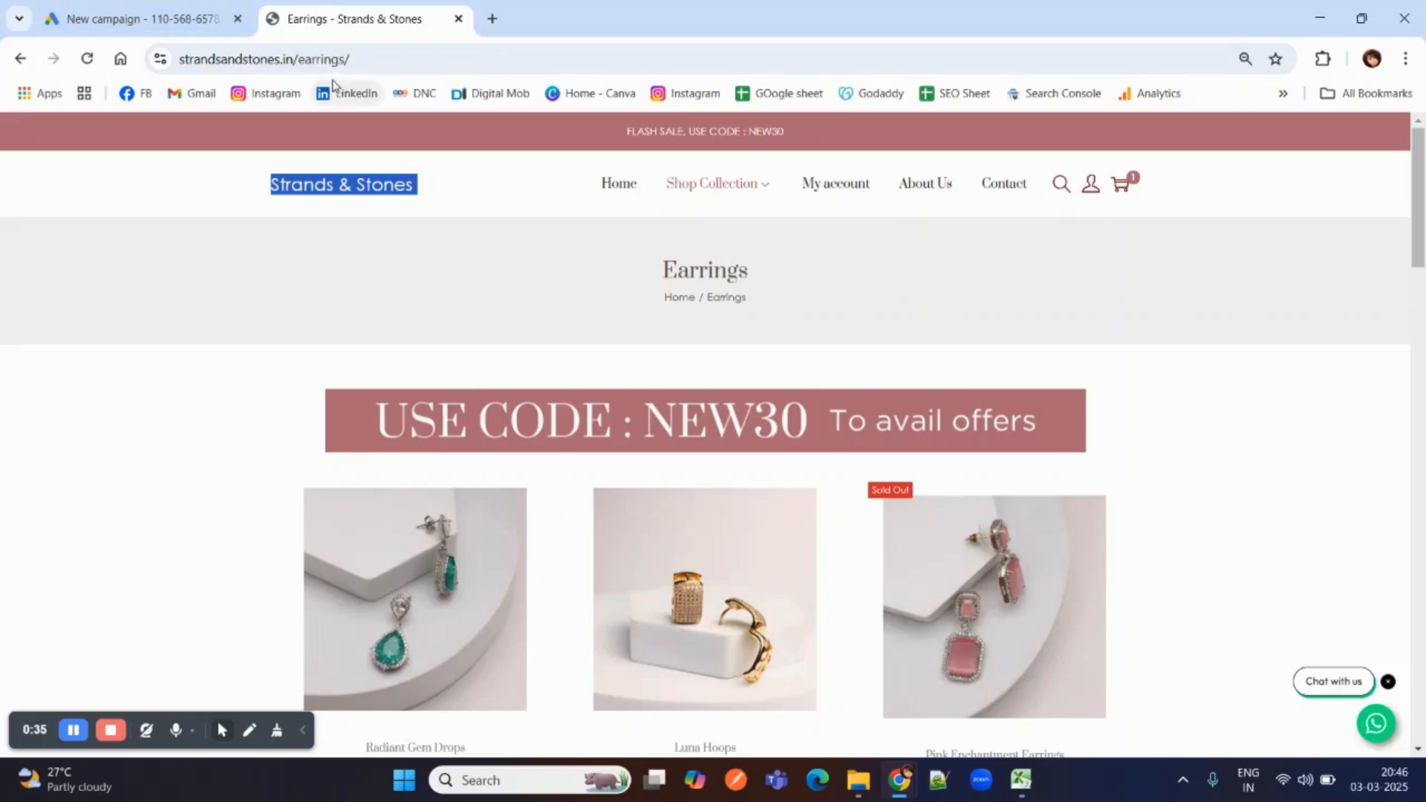
{"action": "left_click", "coordinate": [119, 10]}
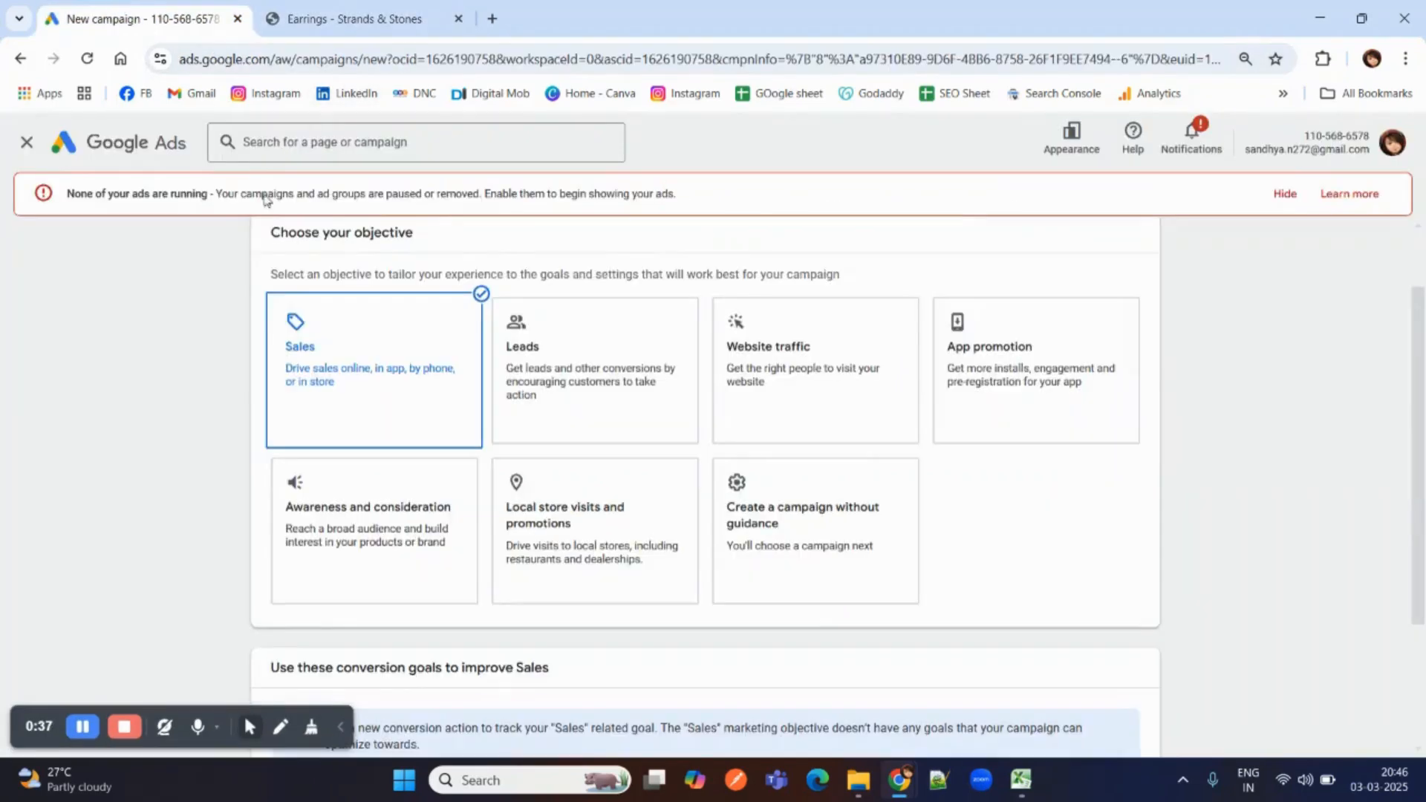
{"action": "scroll", "coordinate": [358, 394], "scroll_direction": "down", "scroll_amount": 3}
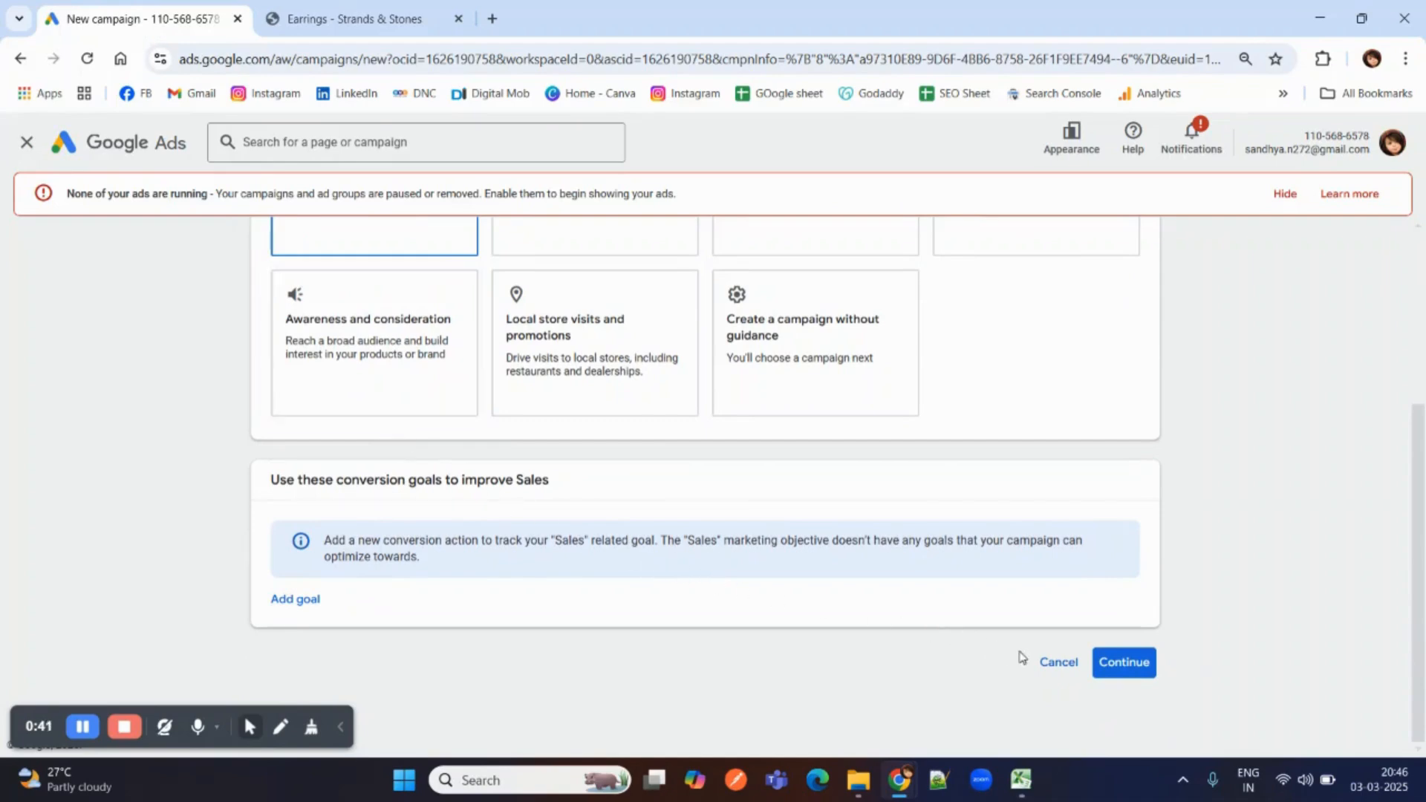
{"action": "left_click", "coordinate": [1116, 660]}
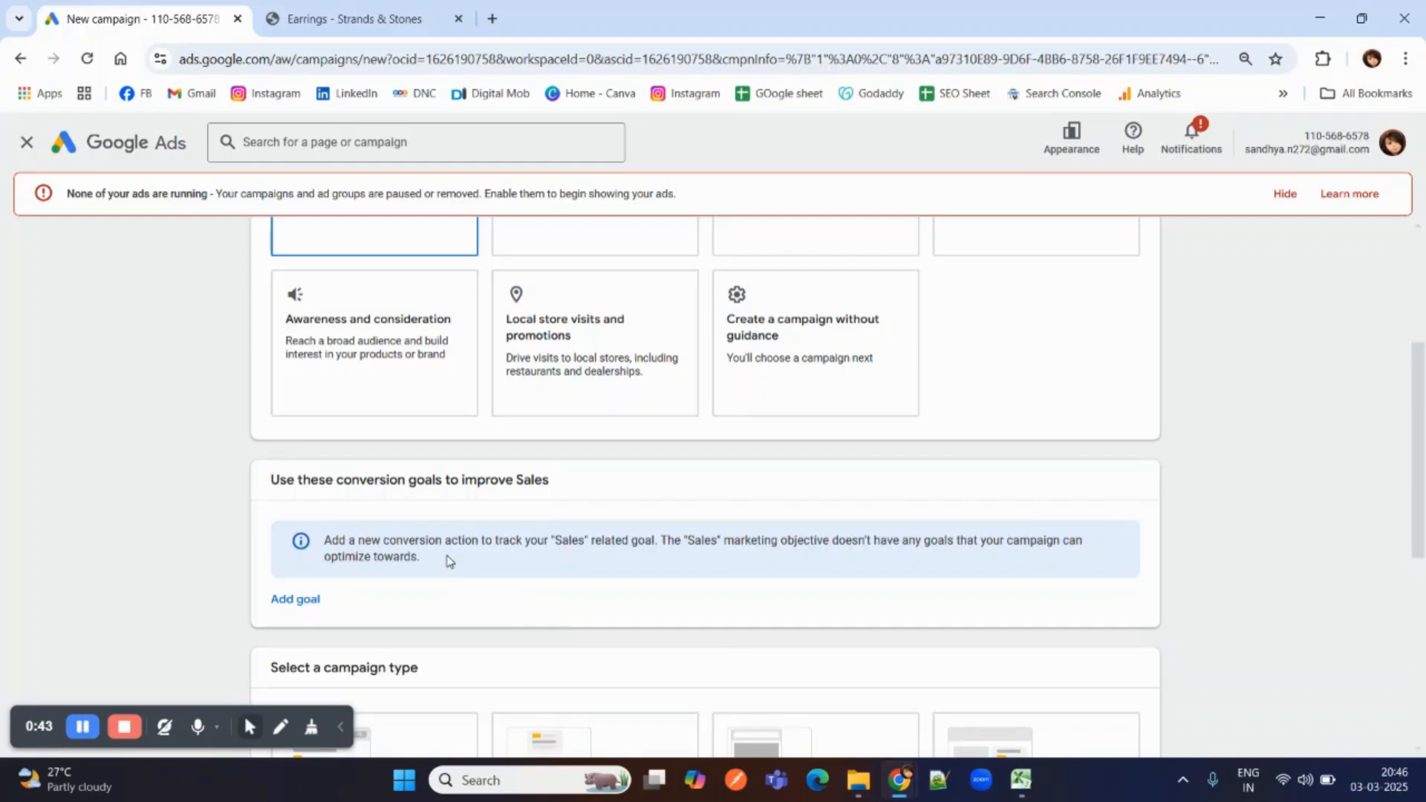
Choose Display as the campaign type.
{"action": "scroll", "coordinate": [367, 518], "scroll_direction": "down", "scroll_amount": 4}
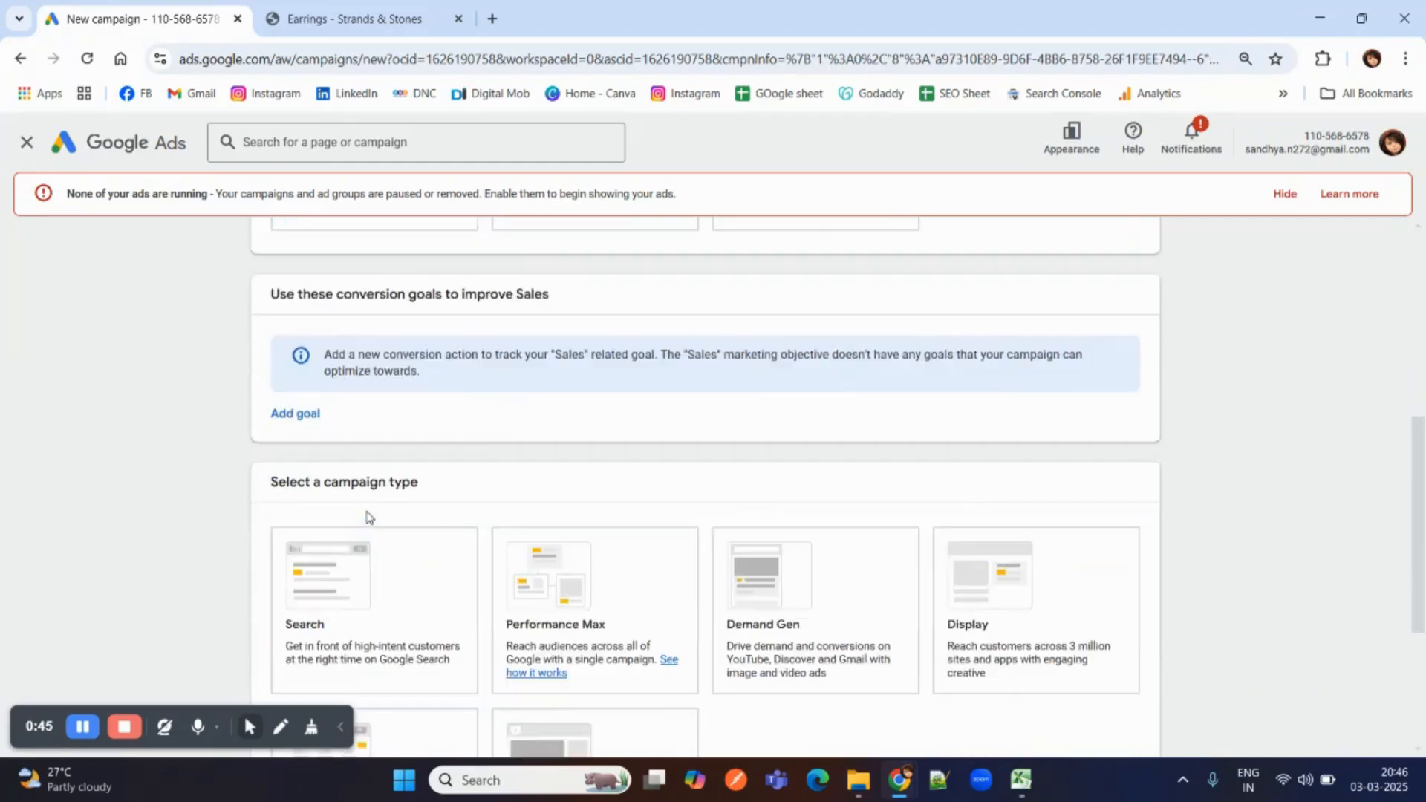
{"action": "scroll", "coordinate": [367, 518], "scroll_direction": "down", "scroll_amount": 2}
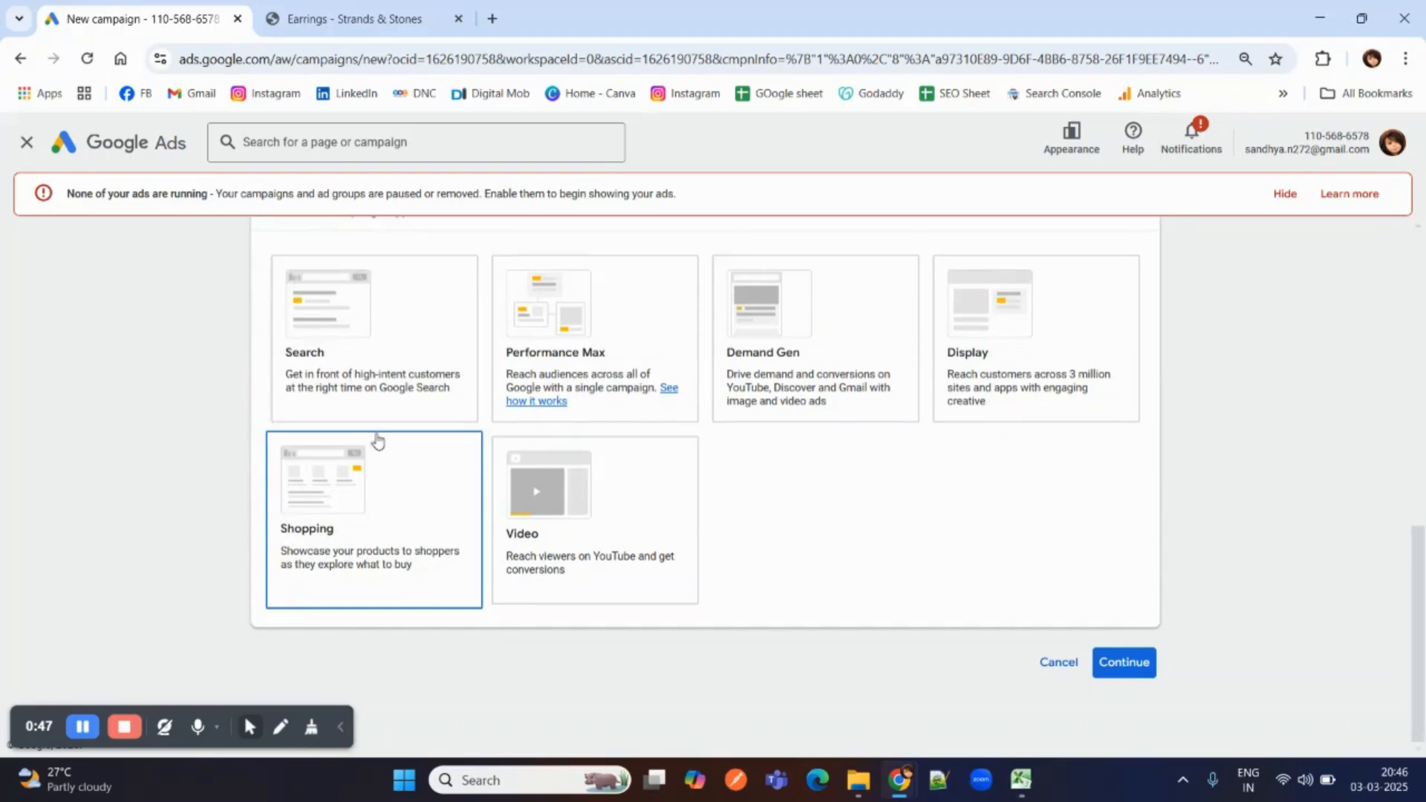
{"action": "left_click", "coordinate": [980, 352]}
{"action": "scroll", "coordinate": [621, 512], "scroll_direction": "down", "scroll_amount": 2}
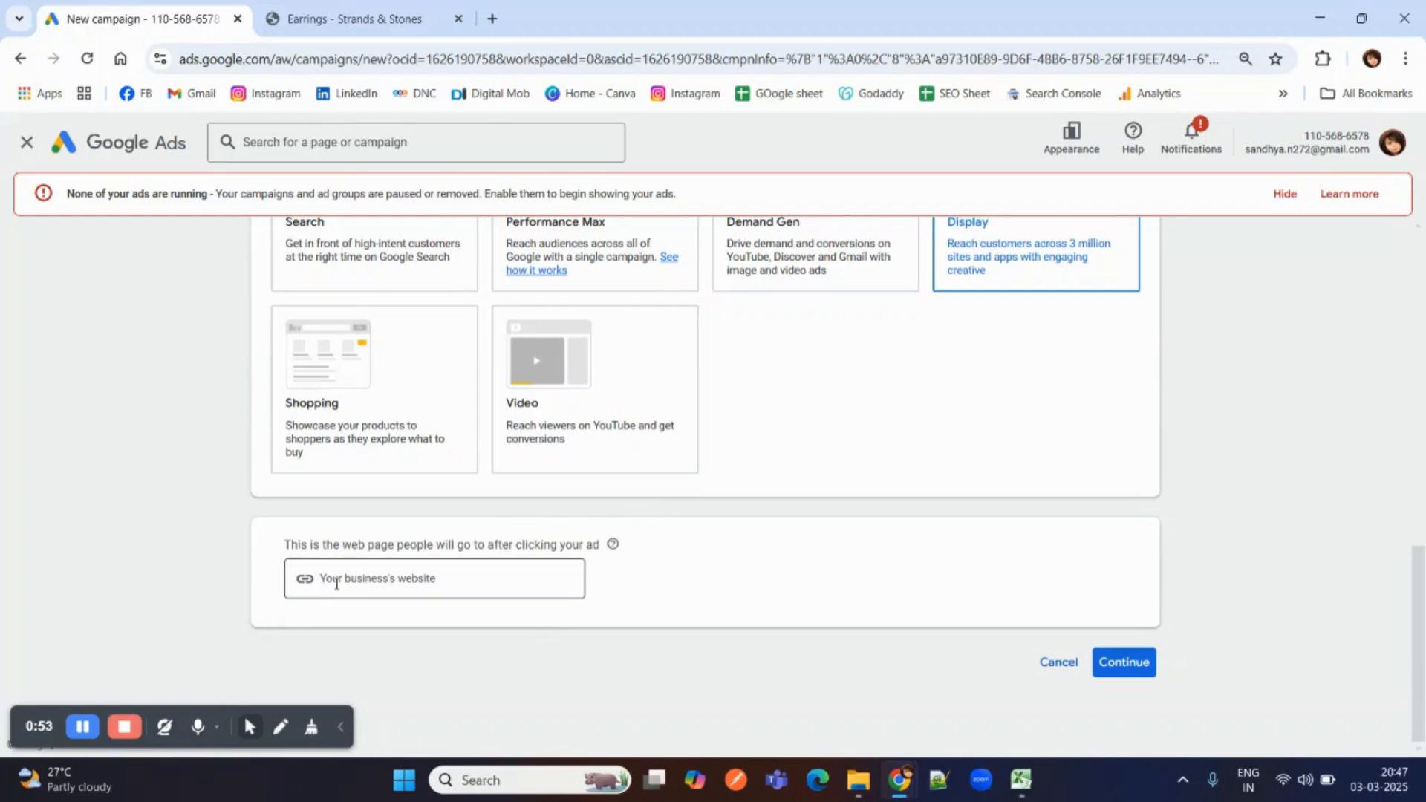
{"action": "scroll", "coordinate": [341, 563], "scroll_direction": "up", "scroll_amount": 1}
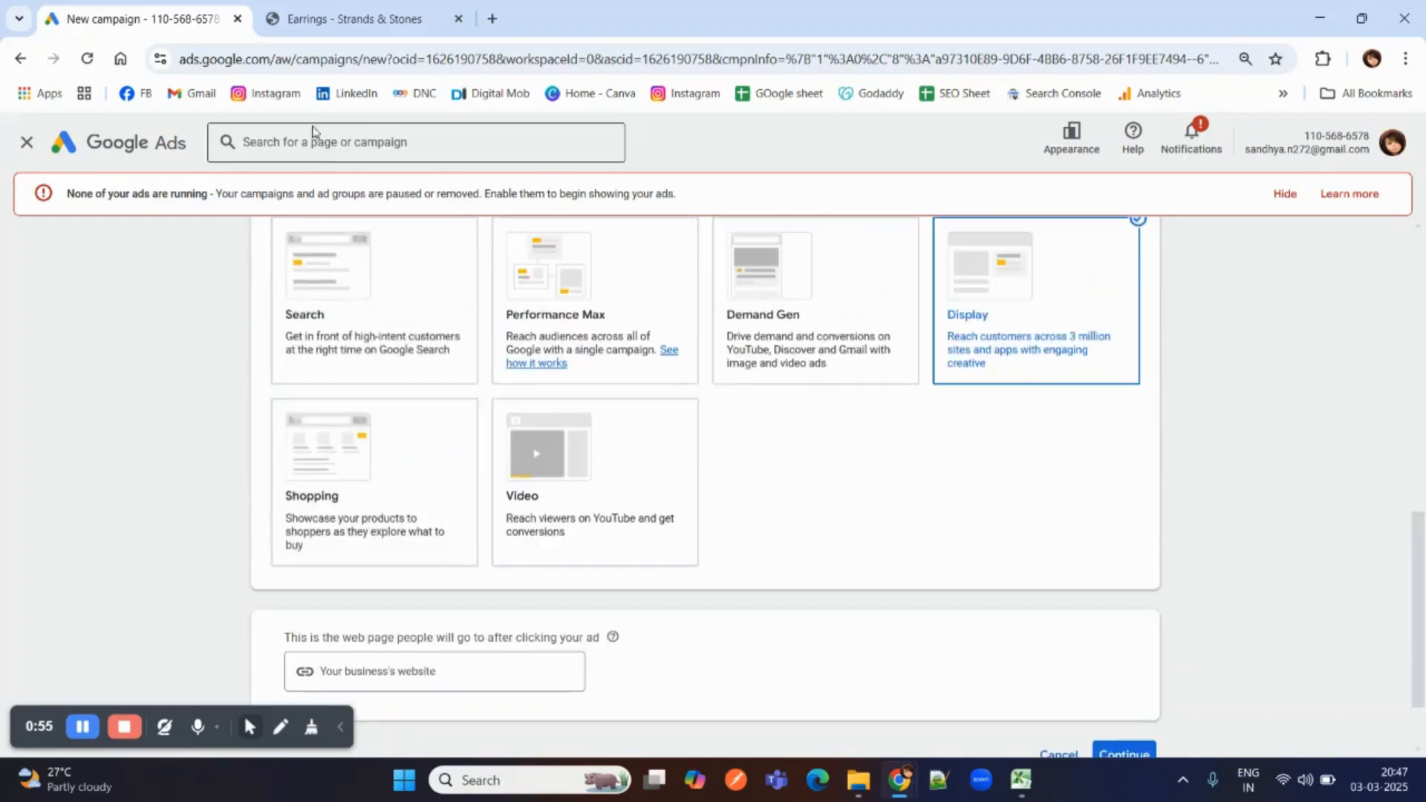
{"action": "left_click", "coordinate": [357, 22]}
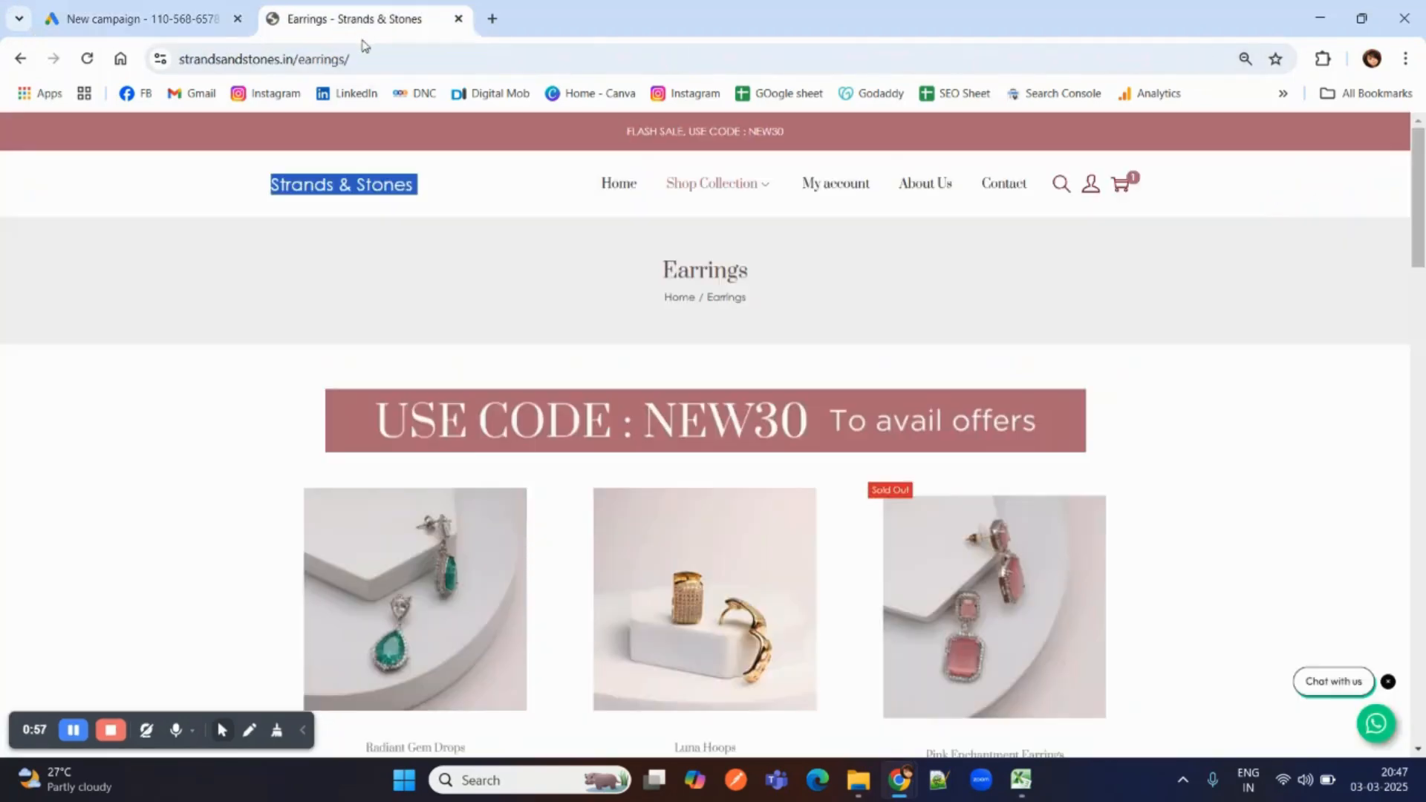
{"action": "left_click", "coordinate": [375, 52]}
{"action": "key", "text": "ctrl+c"}
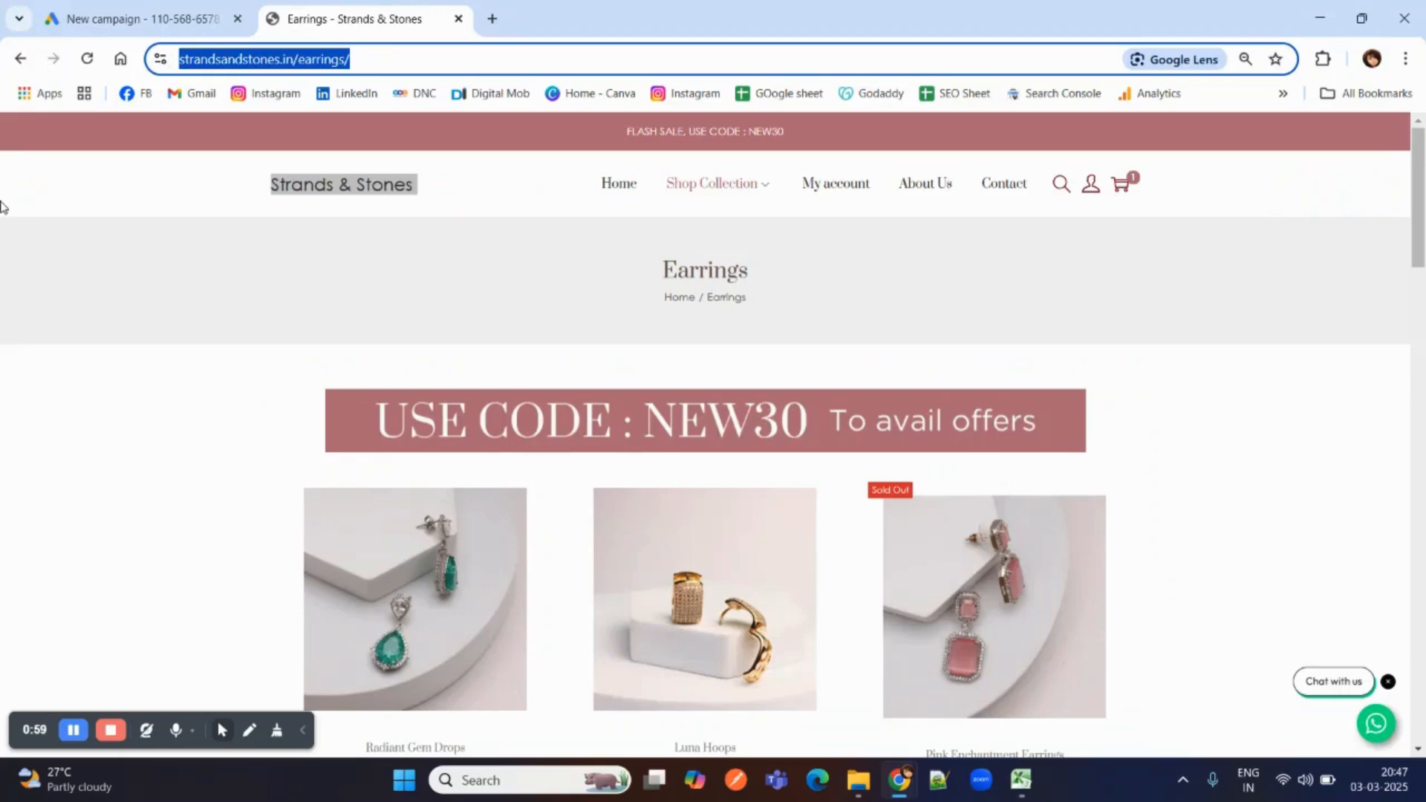
{"action": "left_click", "coordinate": [142, 18]}
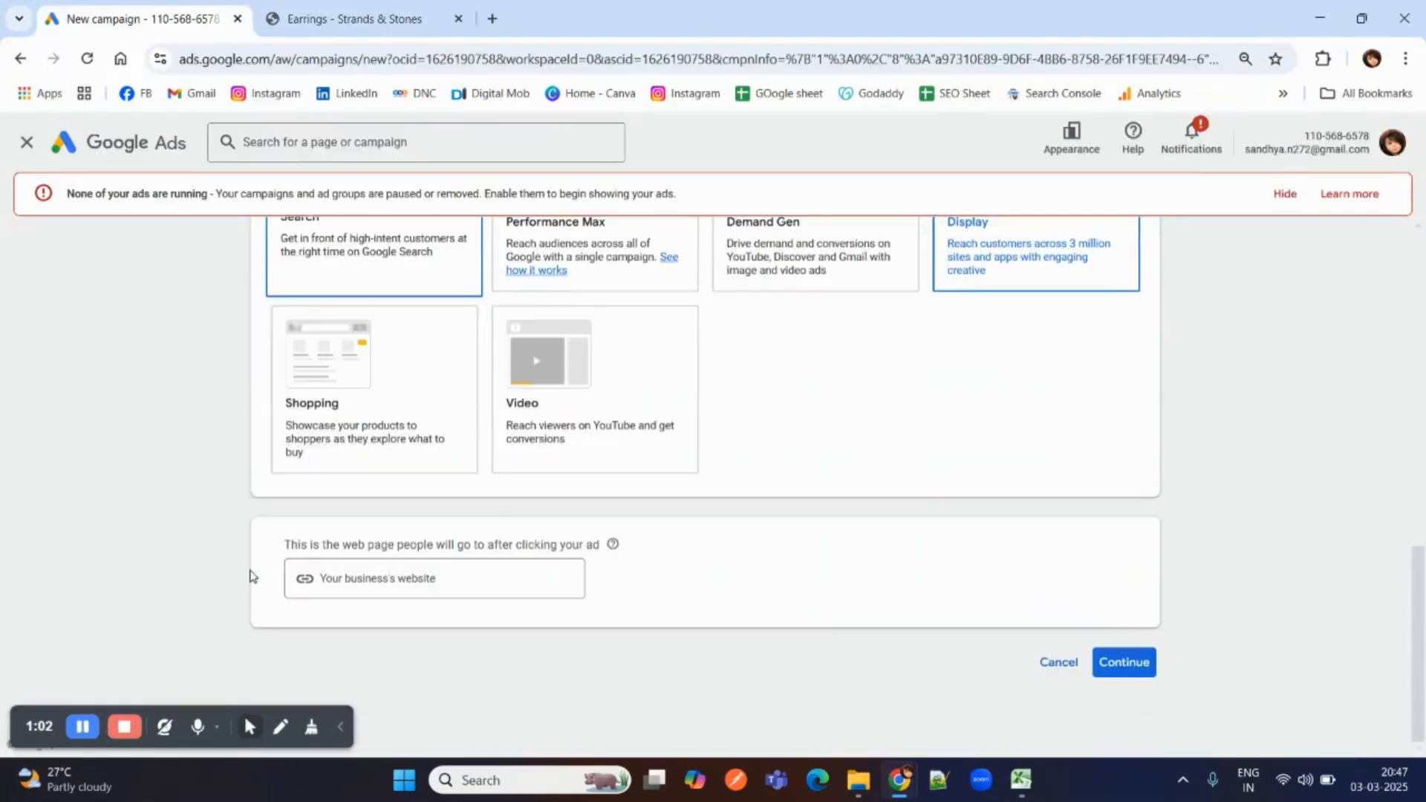
{"action": "left_click", "coordinate": [355, 577]}
{"action": "key", "text": "ctrl+v"}
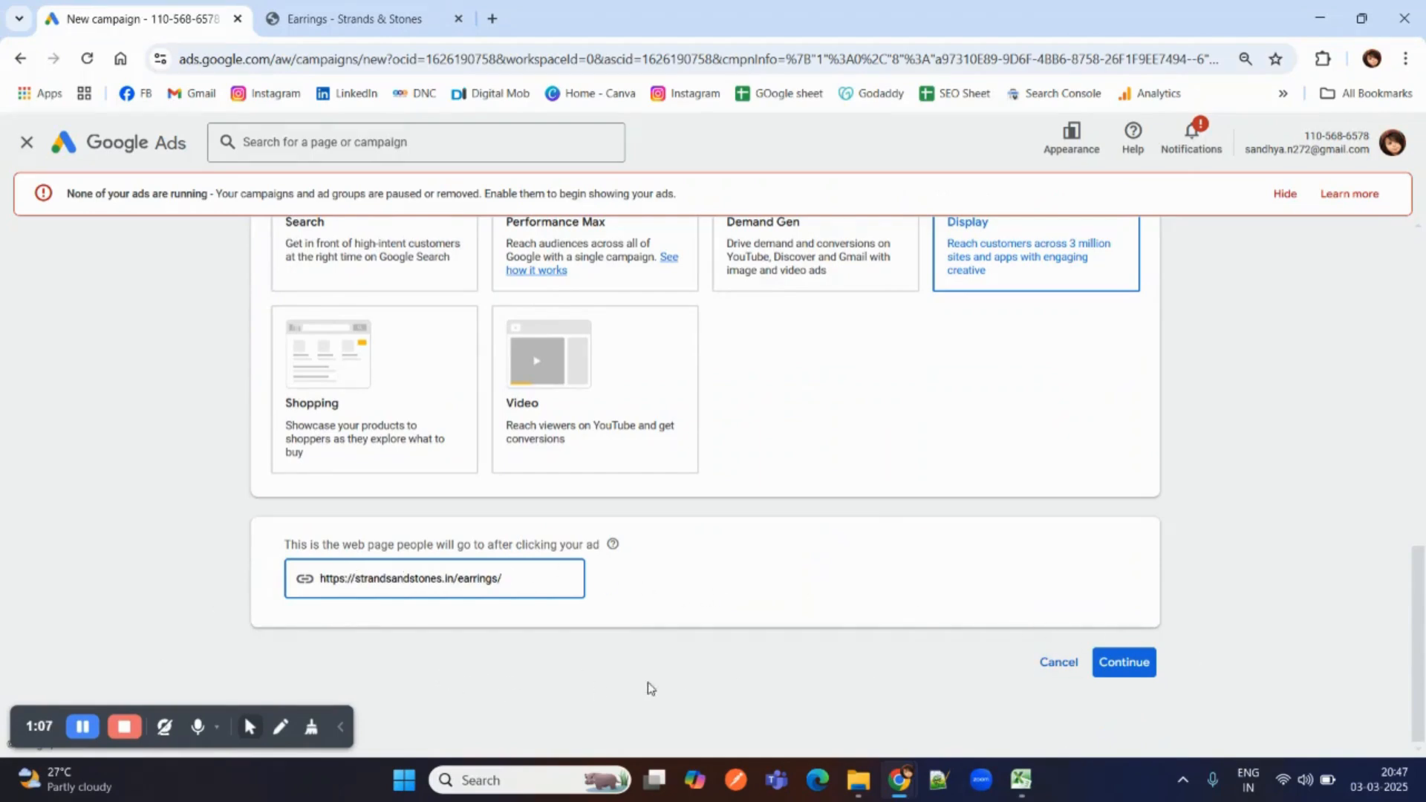
{"action": "left_click", "coordinate": [1100, 663]}
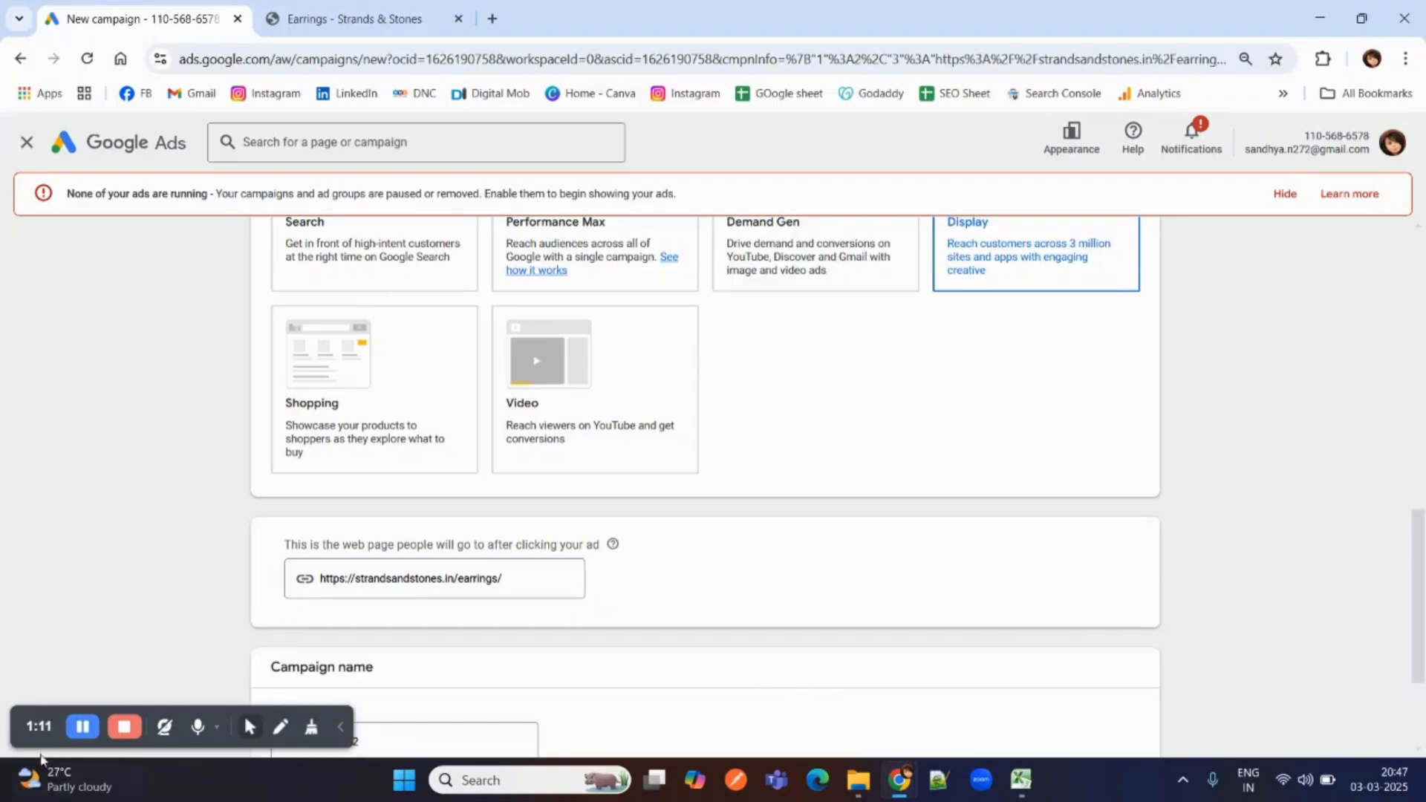
Name the campaign "Earrings - Sales - Display Ad - 3rd Mar" and start it as a new campaign.
{"action": "scroll", "coordinate": [249, 621], "scroll_direction": "down", "scroll_amount": 2}
{"action": "scroll", "coordinate": [309, 487], "scroll_direction": "down", "scroll_amount": 2}
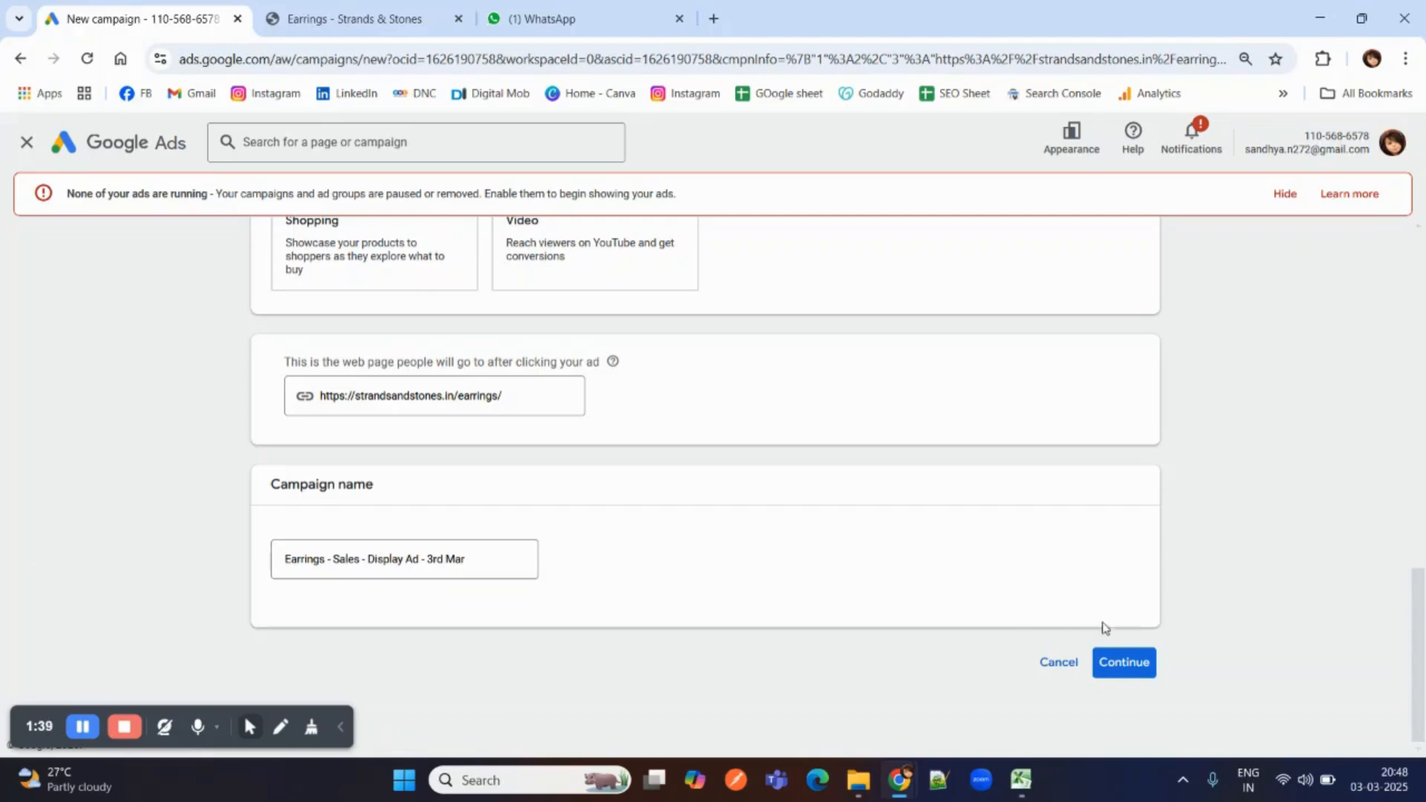
{"action": "left_click", "coordinate": [1127, 666]}
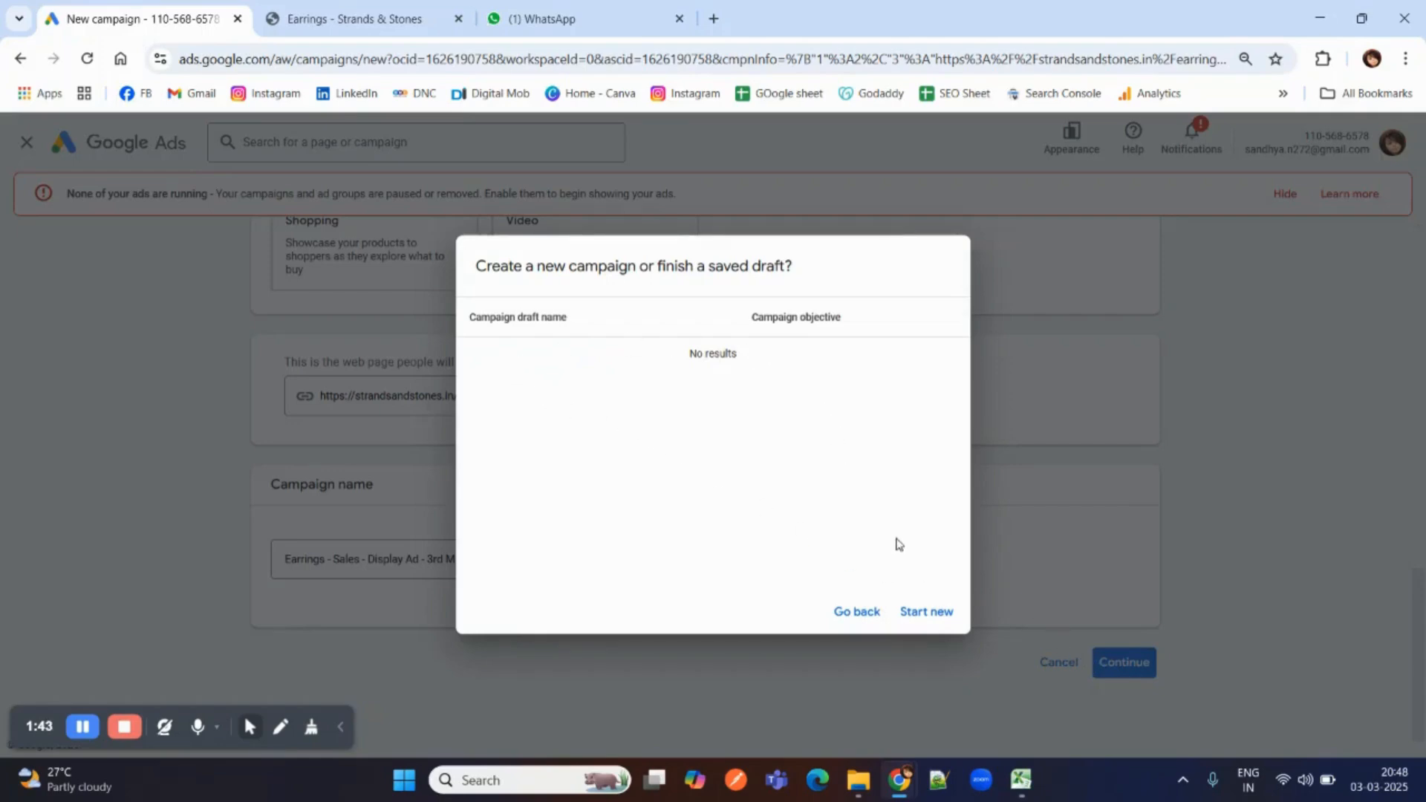
{"action": "left_click", "coordinate": [940, 623]}
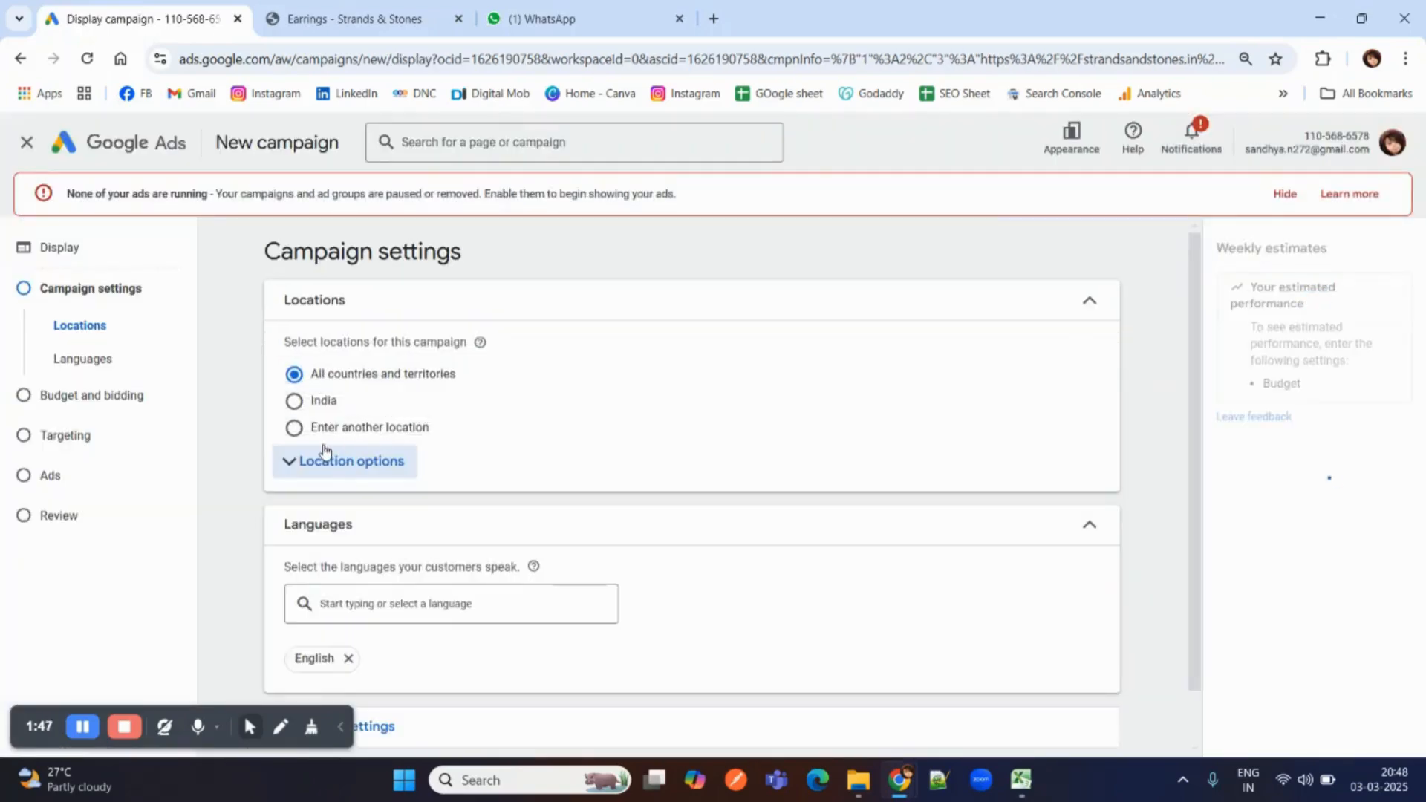
Set the campaign's target location to India.
{"action": "left_click", "coordinate": [329, 402]}
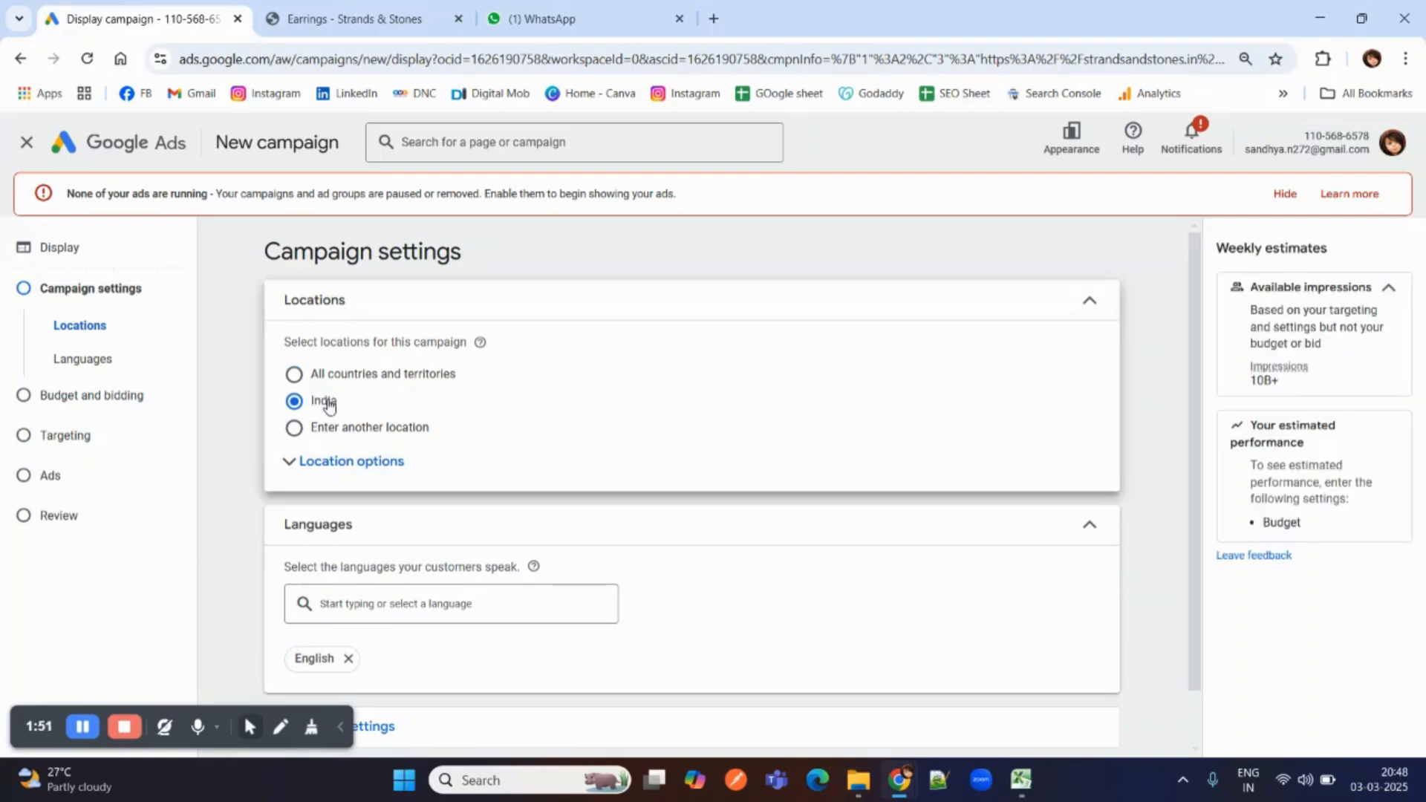
{"action": "left_click", "coordinate": [359, 430]}
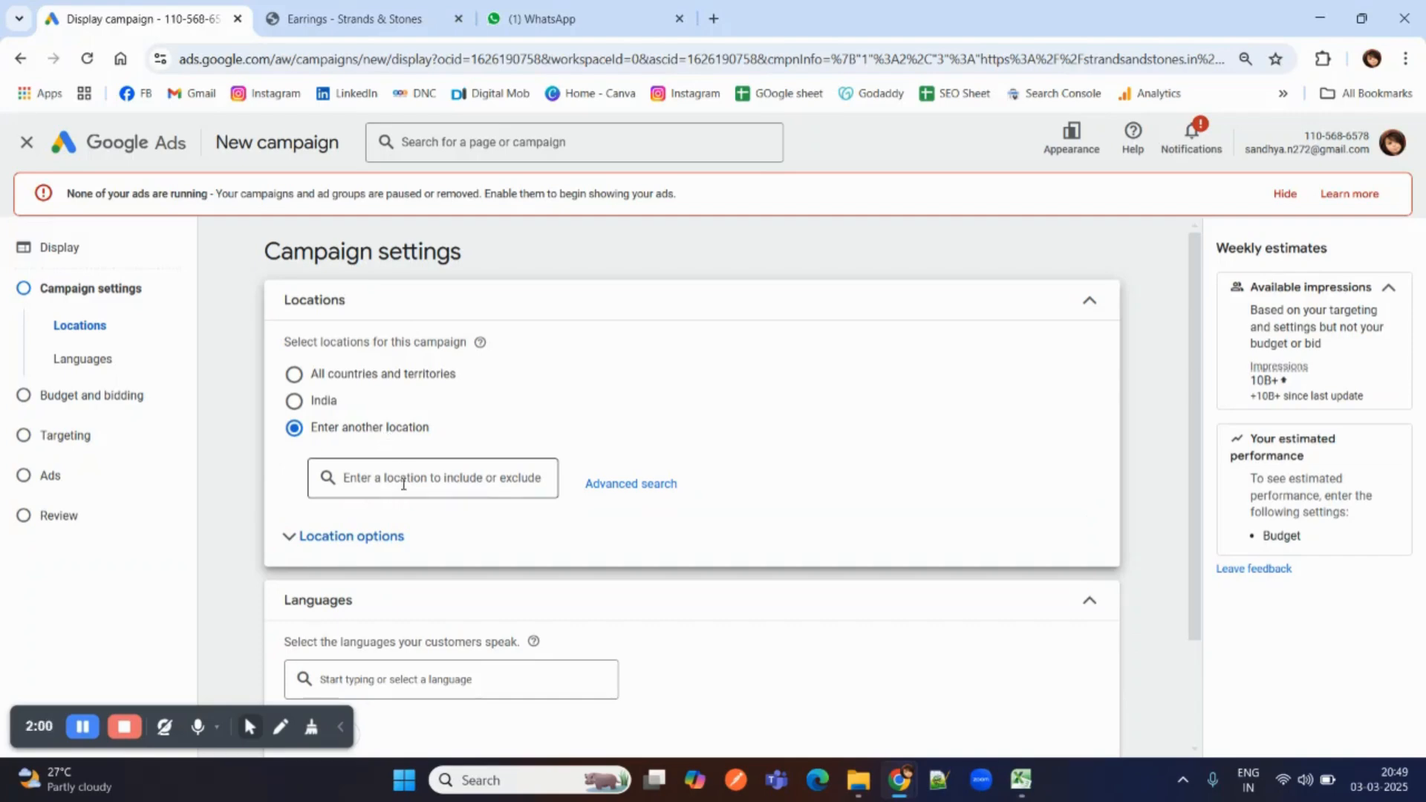
{"action": "left_click", "coordinate": [327, 402]}
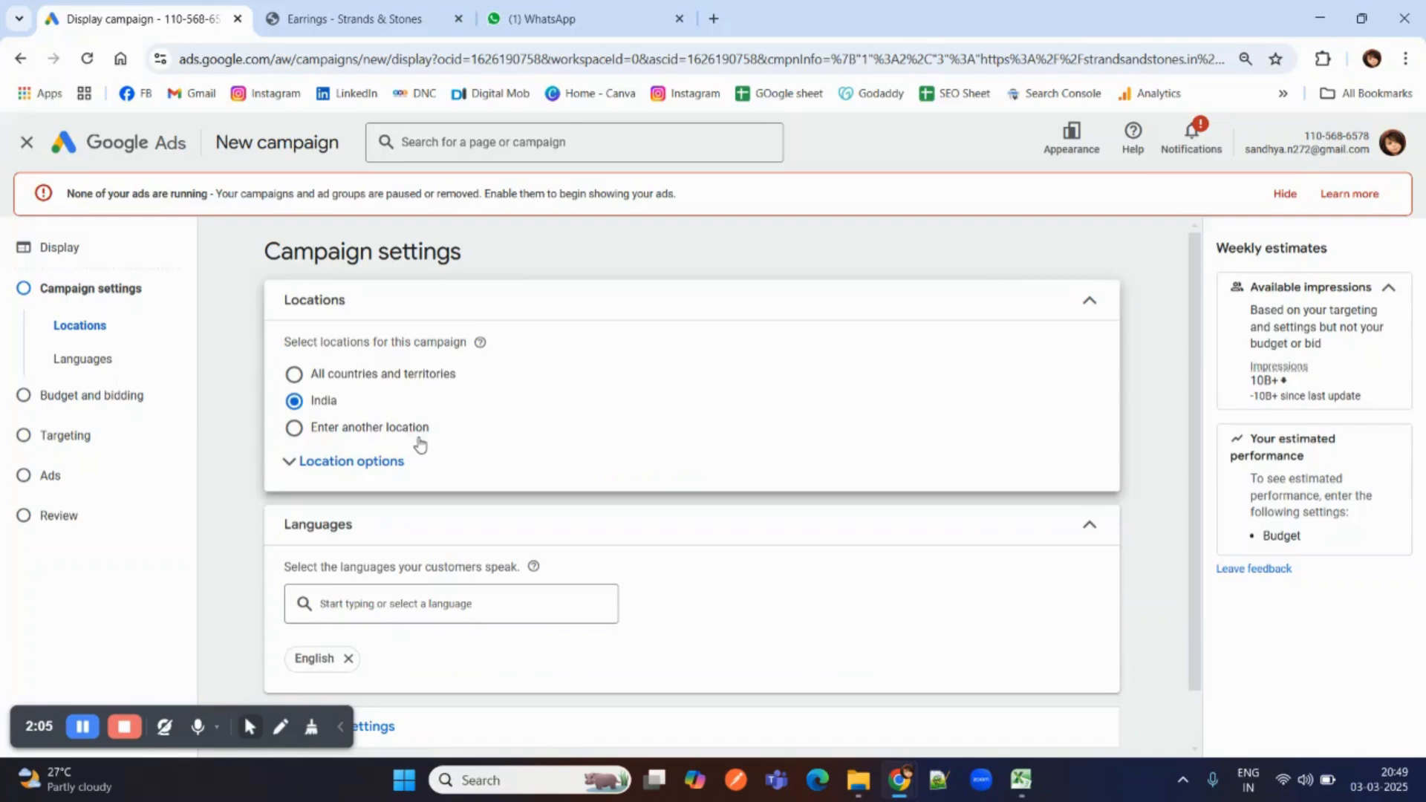
Open the ad rotation options among the additional campaign settings.
{"action": "scroll", "coordinate": [389, 566], "scroll_direction": "down", "scroll_amount": 1}
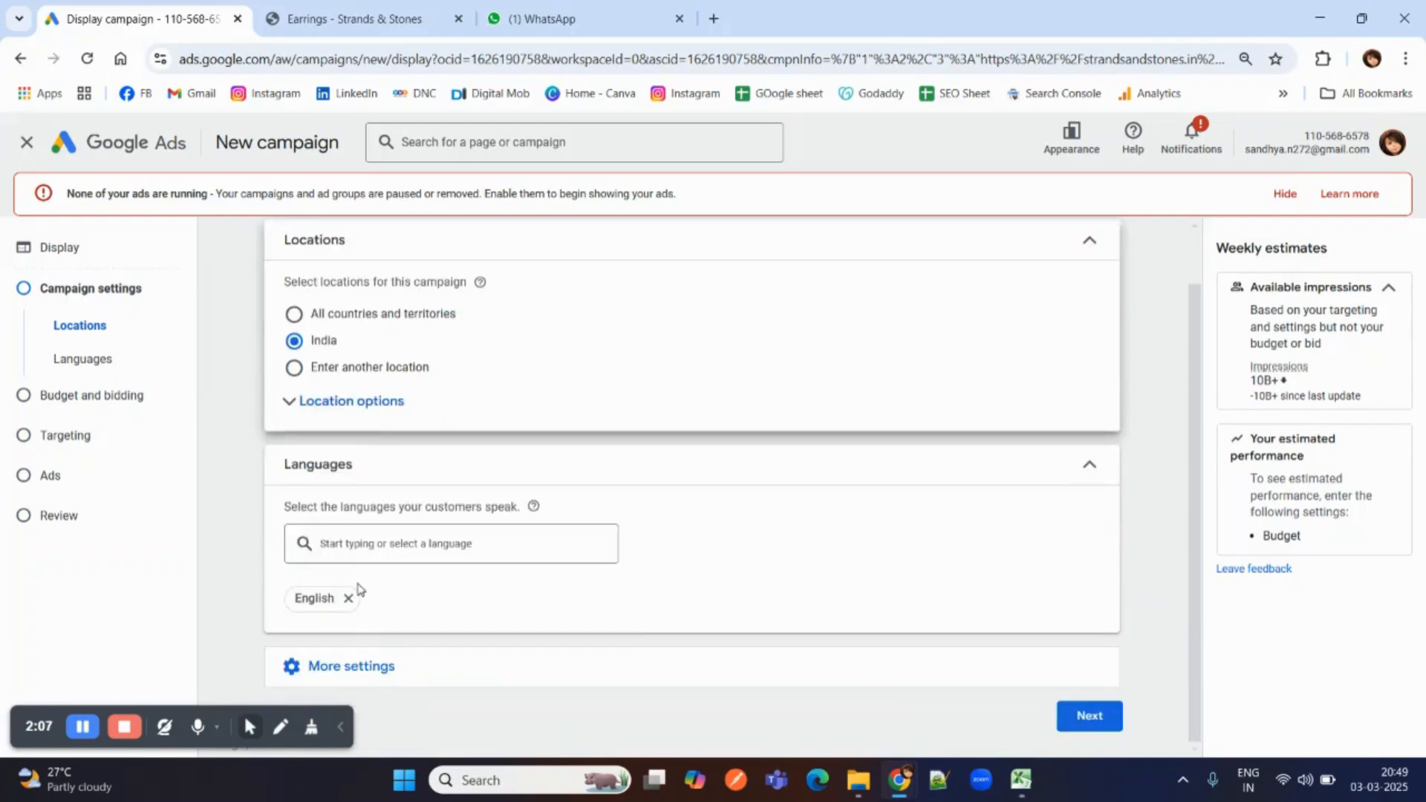
{"action": "left_click", "coordinate": [358, 668]}
{"action": "scroll", "coordinate": [398, 580], "scroll_direction": "down", "scroll_amount": 3}
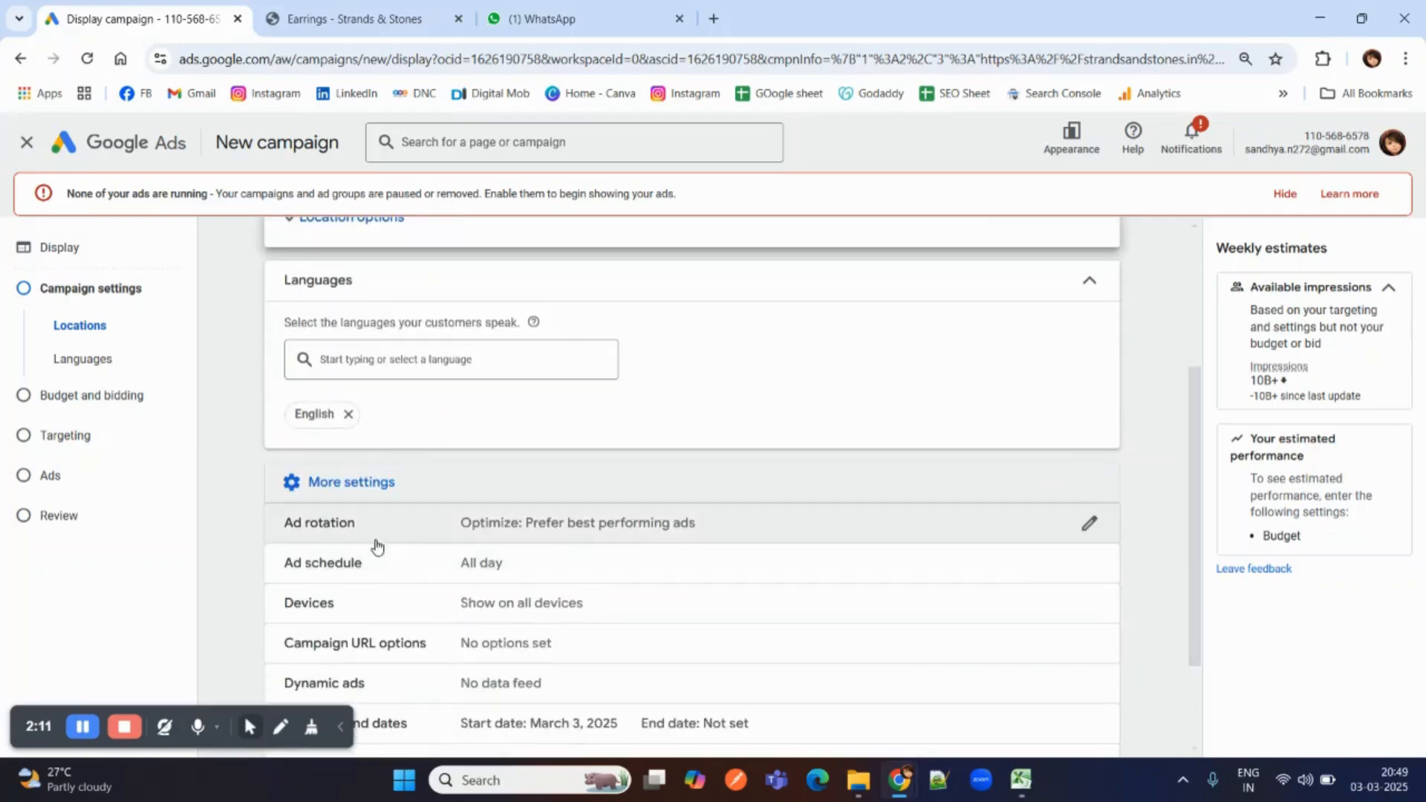
{"action": "left_click", "coordinate": [347, 524]}
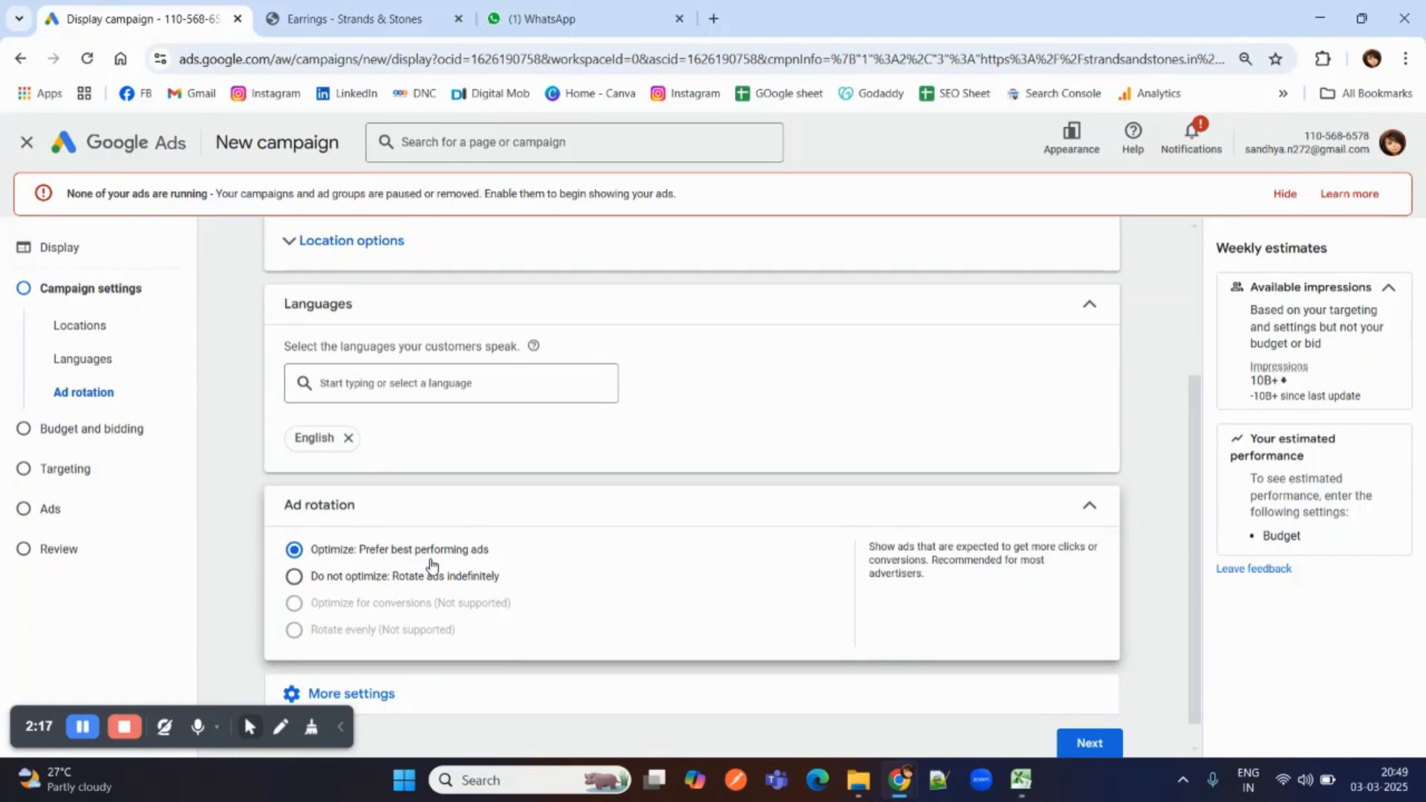
{"action": "scroll", "coordinate": [429, 565], "scroll_direction": "down", "scroll_amount": 1}
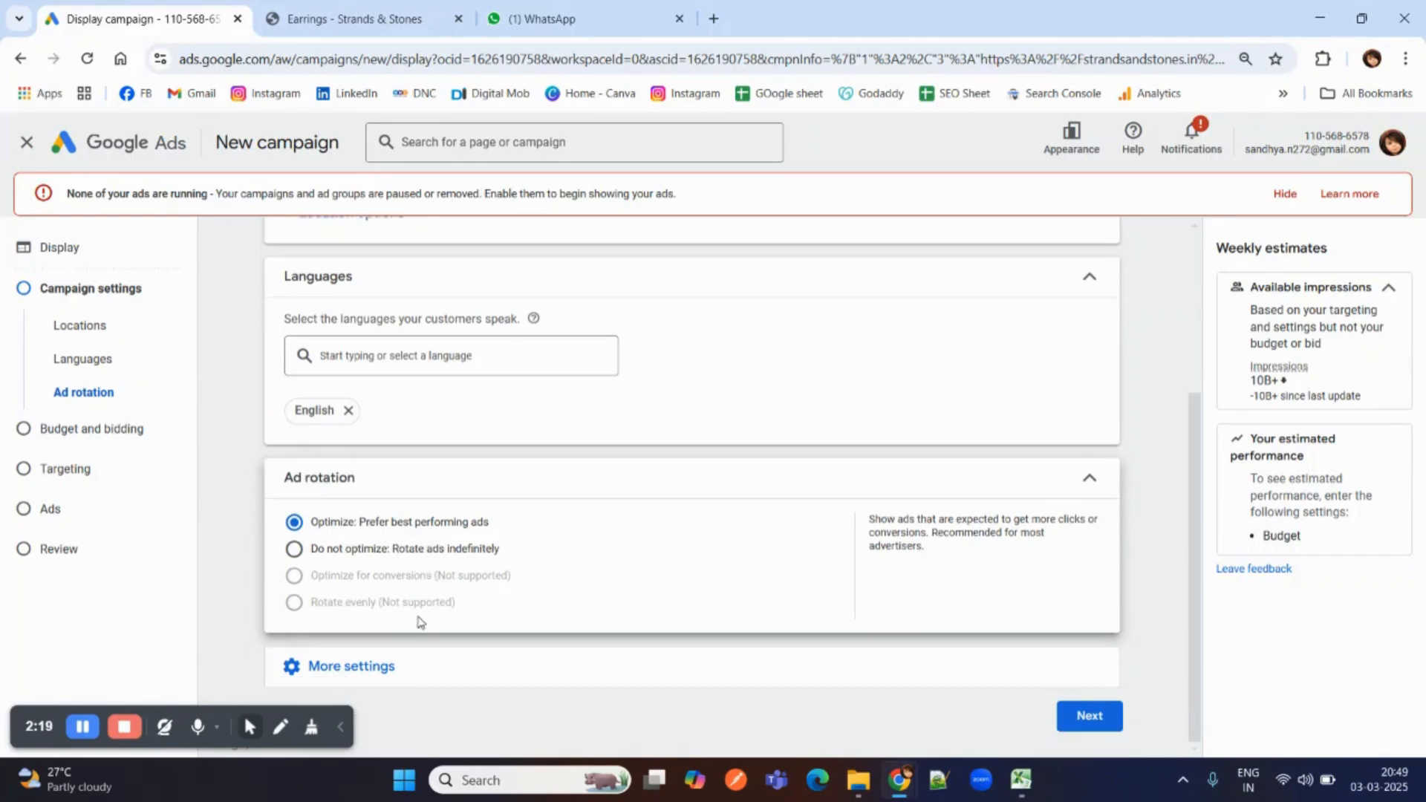
Set the campaign's end date to Mar 5, 2025 in the start and end dates setting.
{"action": "left_click", "coordinate": [360, 666]}
{"action": "scroll", "coordinate": [362, 587], "scroll_direction": "down", "scroll_amount": 1}
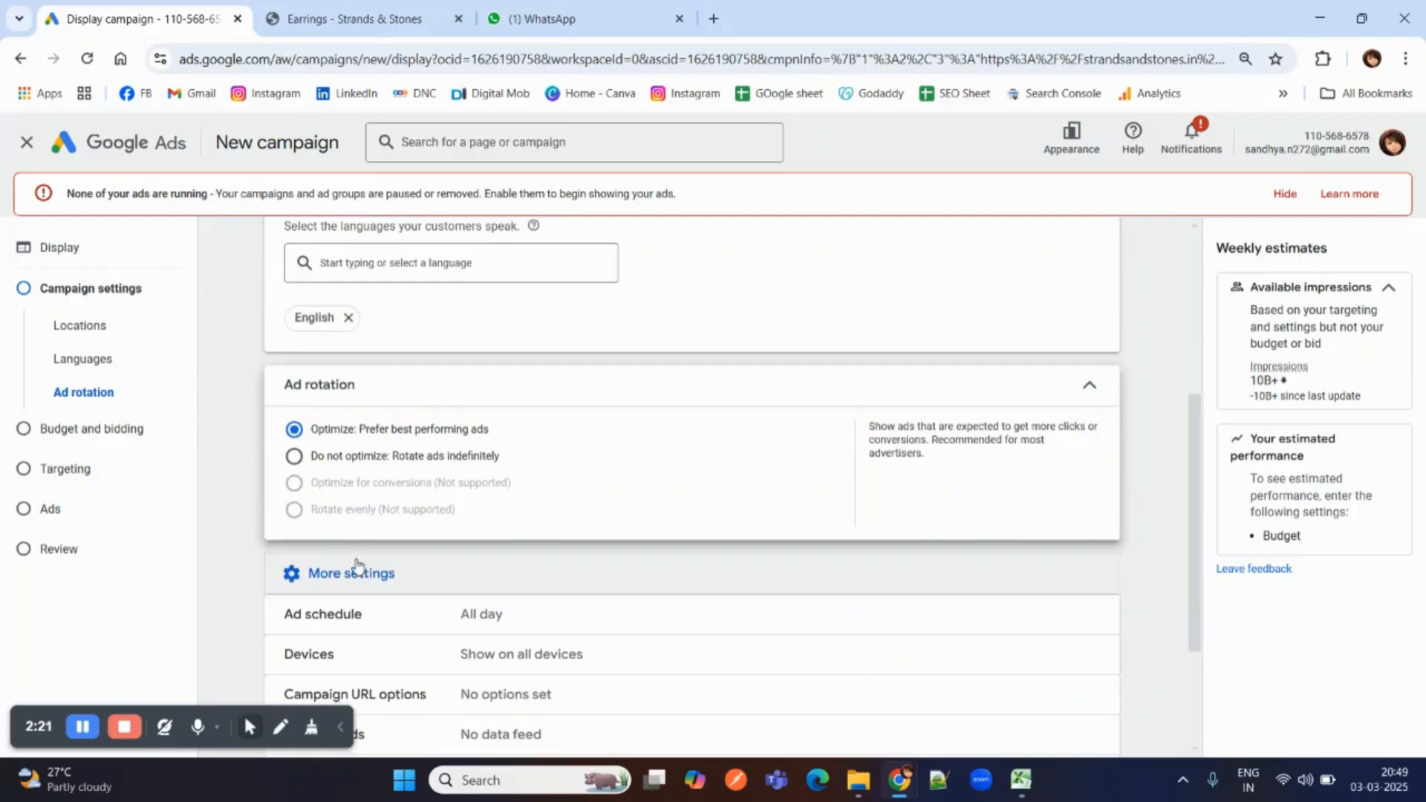
{"action": "scroll", "coordinate": [334, 492], "scroll_direction": "down", "scroll_amount": 1}
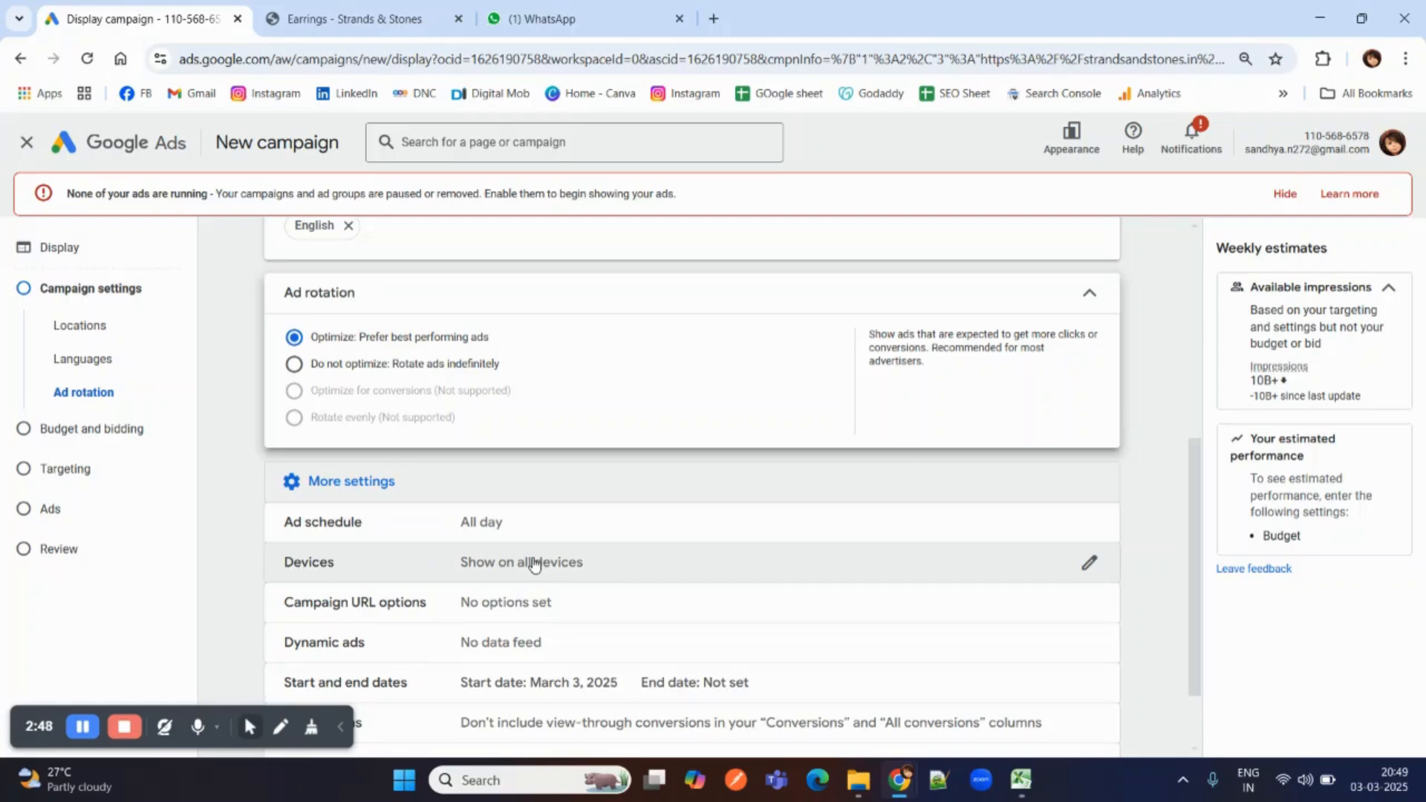
{"action": "scroll", "coordinate": [533, 565], "scroll_direction": "down", "scroll_amount": 2}
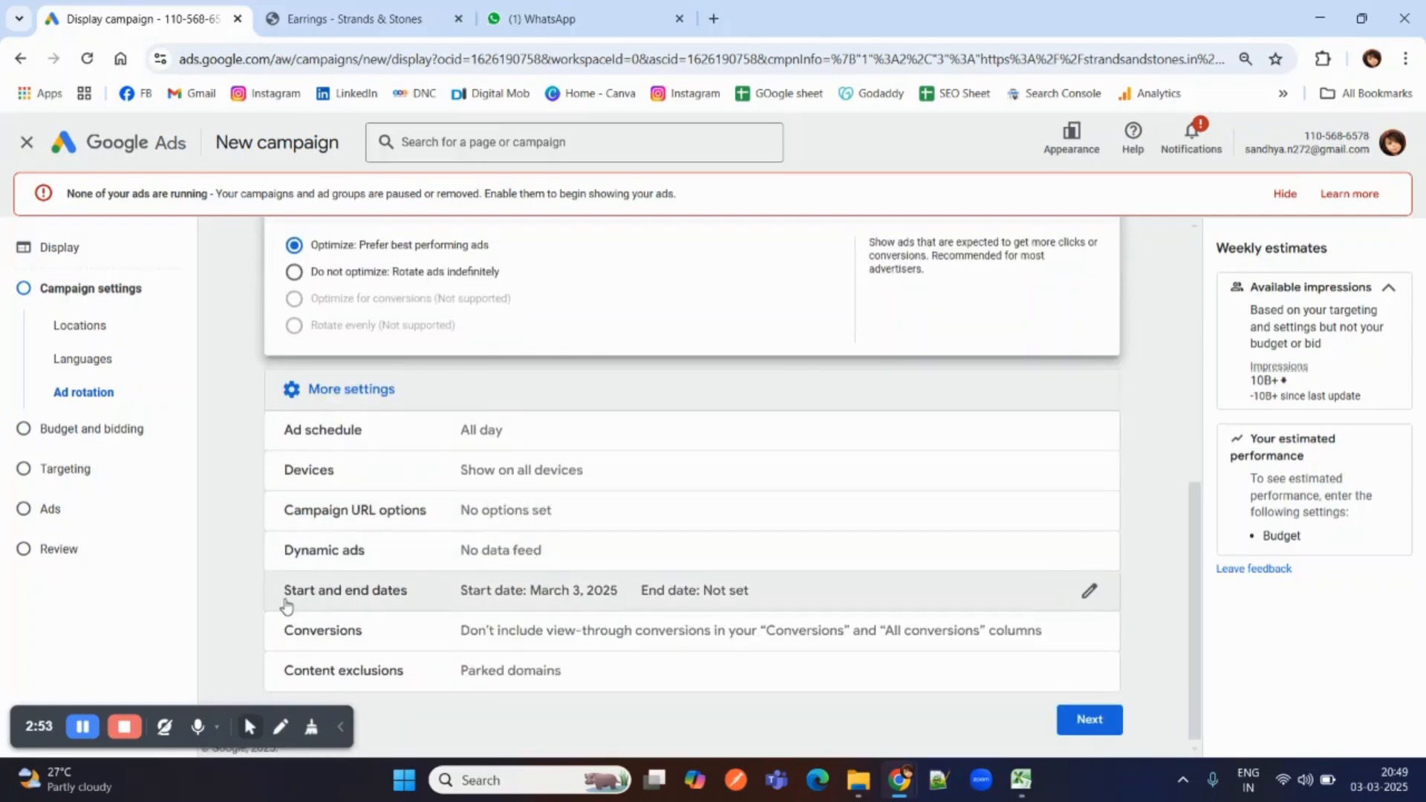
{"action": "scroll", "coordinate": [352, 593], "scroll_direction": "down", "scroll_amount": 1}
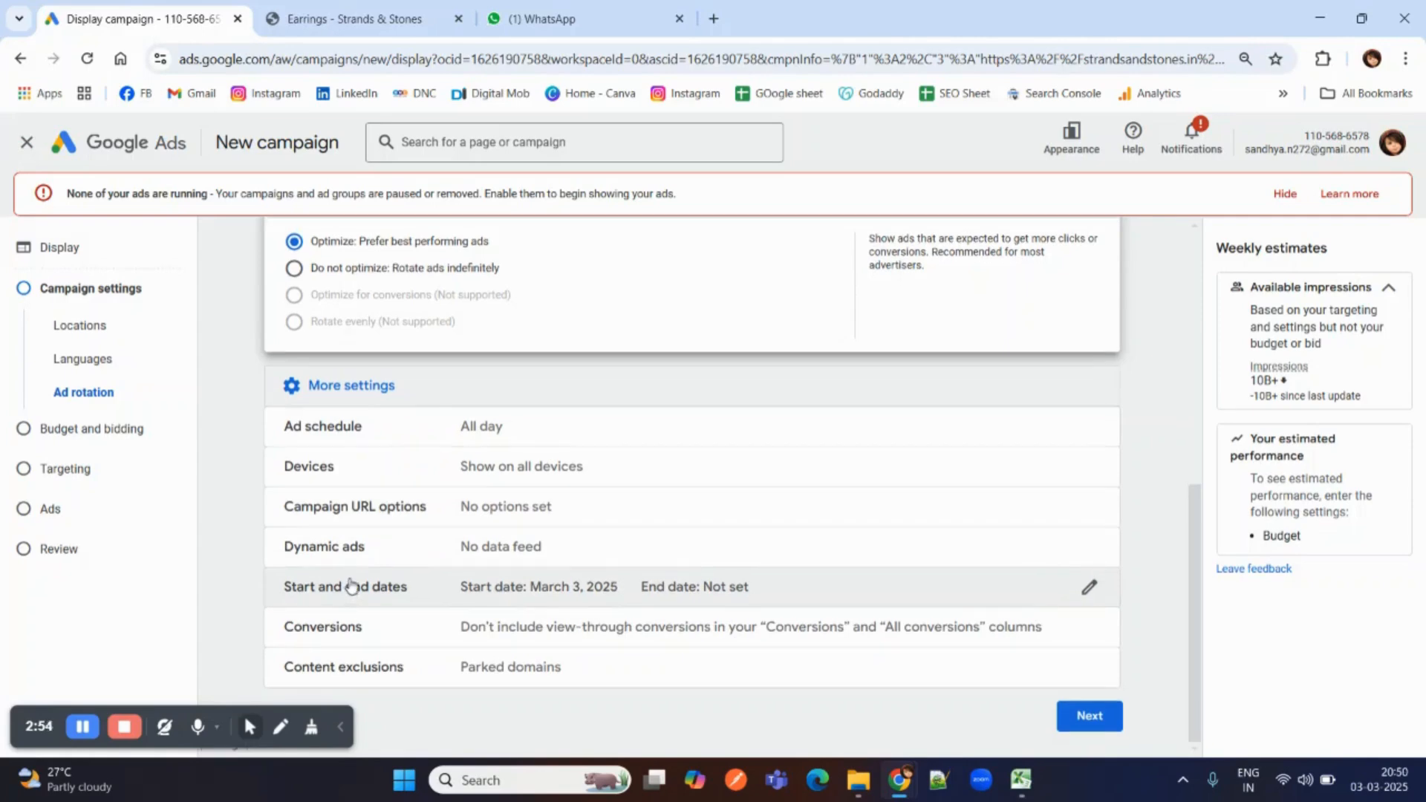
{"action": "left_click", "coordinate": [499, 595]}
{"action": "scroll", "coordinate": [376, 558], "scroll_direction": "down", "scroll_amount": 1}
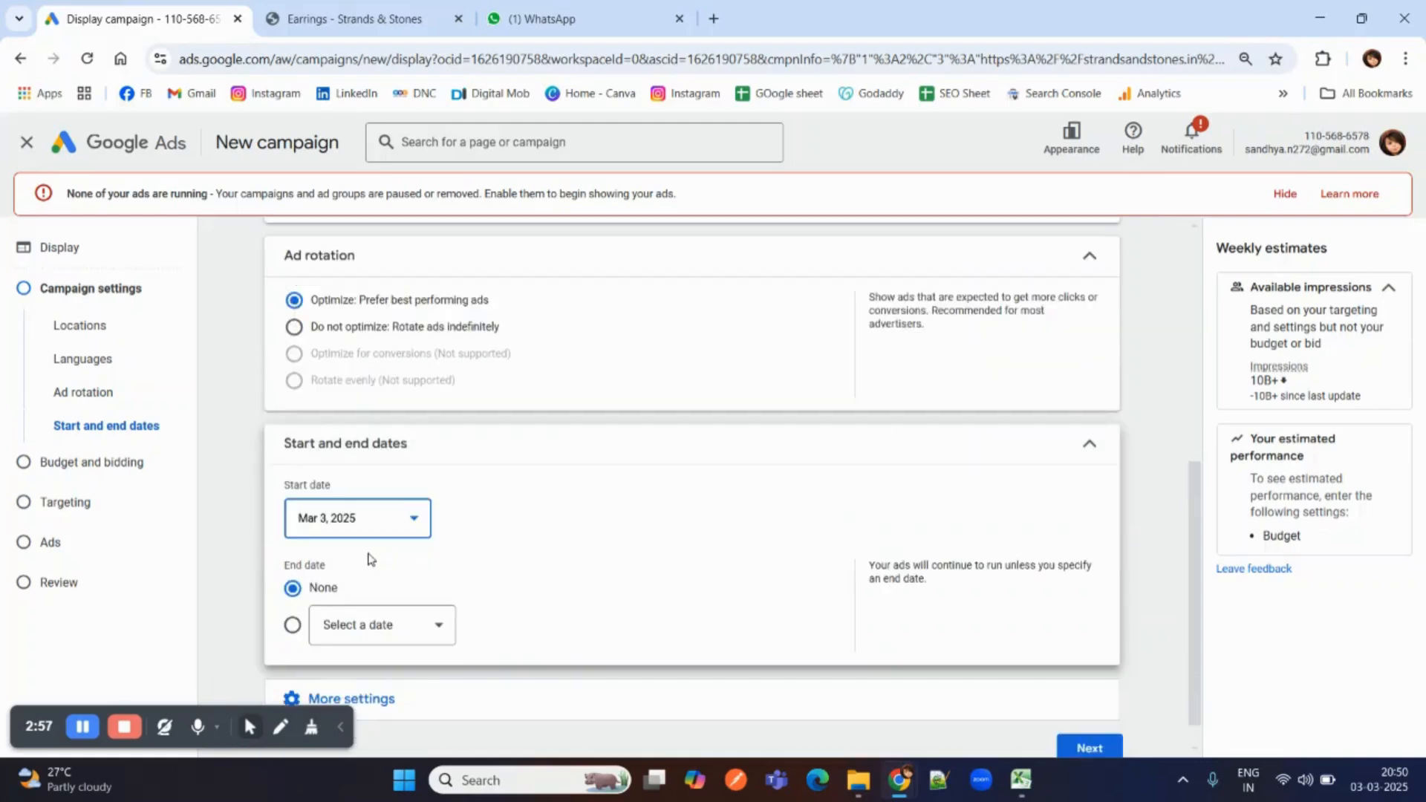
{"action": "left_click", "coordinate": [351, 622]}
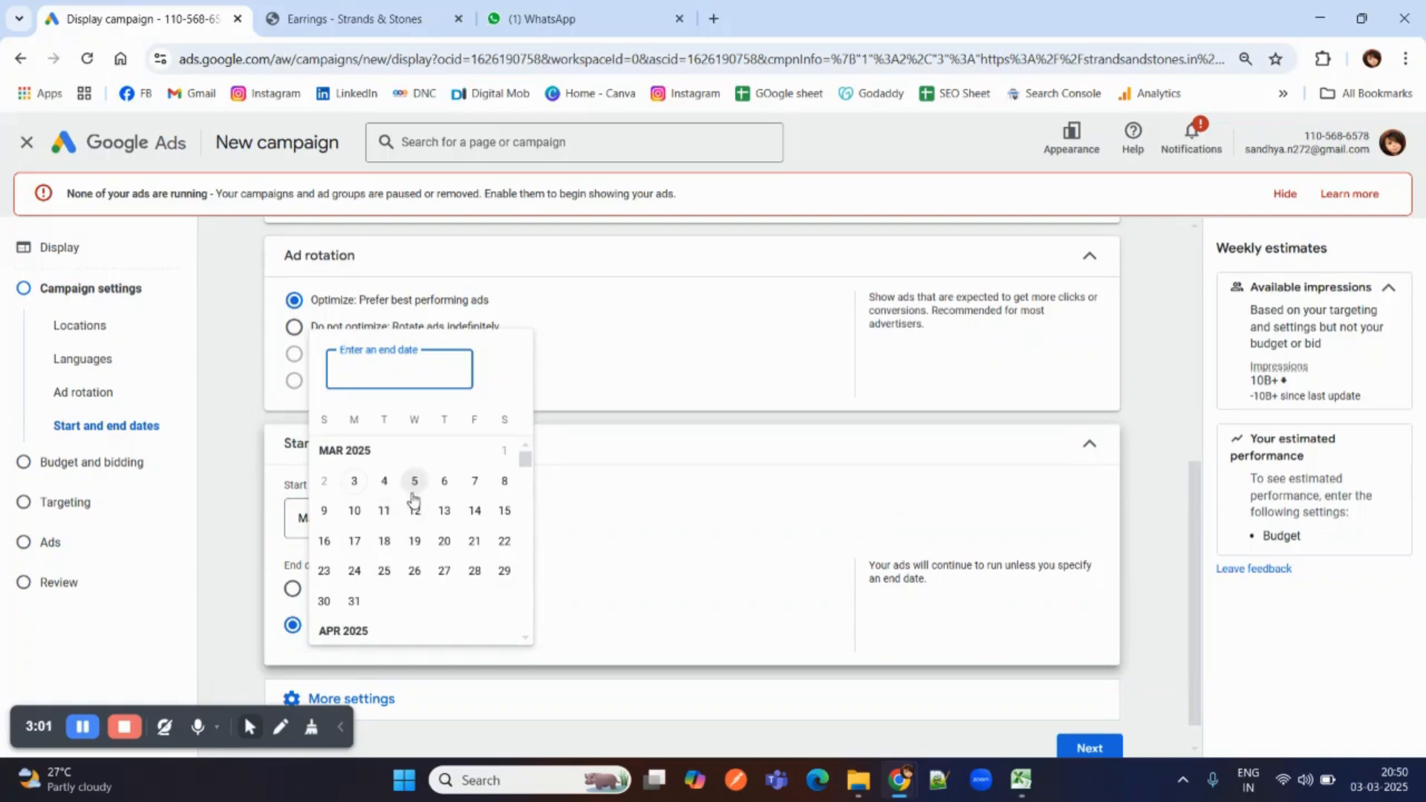
{"action": "left_click", "coordinate": [414, 481]}
{"action": "scroll", "coordinate": [414, 512], "scroll_direction": "down", "scroll_amount": 1}
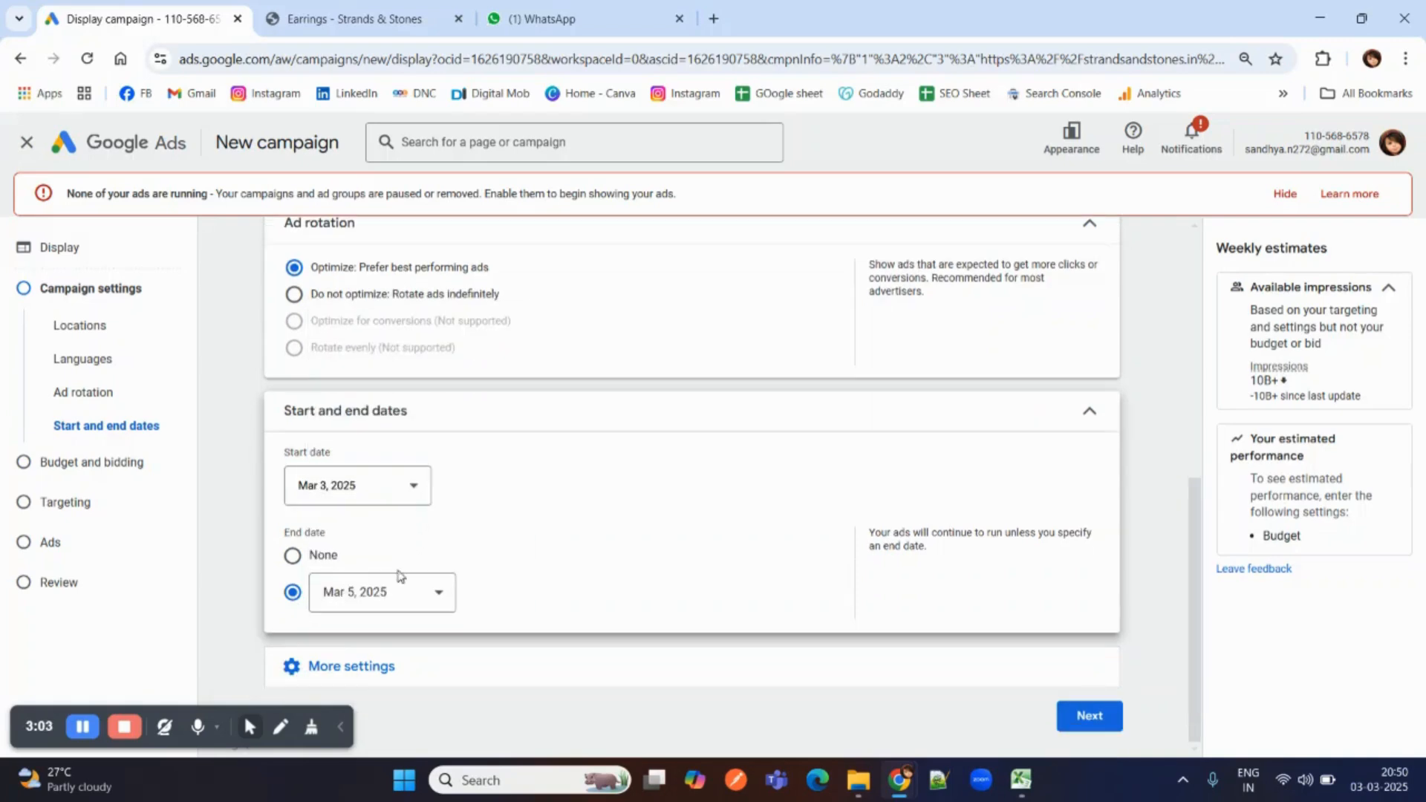
Set content exclusions for Tragedy and conflict, Sensitive social issues, Profanity and rough language, Sexually suggestive, and Sensational and shocking content.
{"action": "left_click", "coordinate": [377, 668]}
{"action": "scroll", "coordinate": [360, 571], "scroll_direction": "down", "scroll_amount": 2}
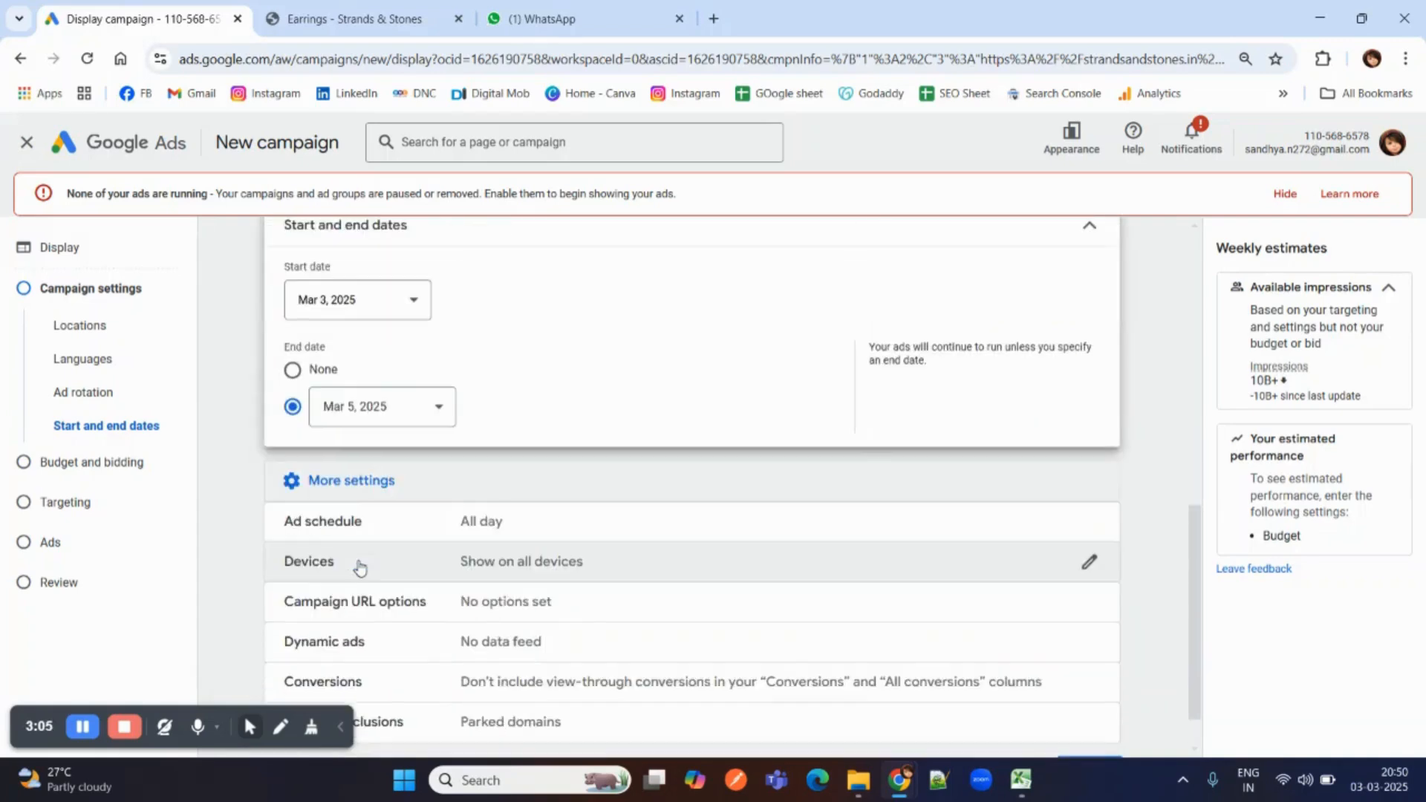
{"action": "scroll", "coordinate": [360, 568], "scroll_direction": "down", "scroll_amount": 1}
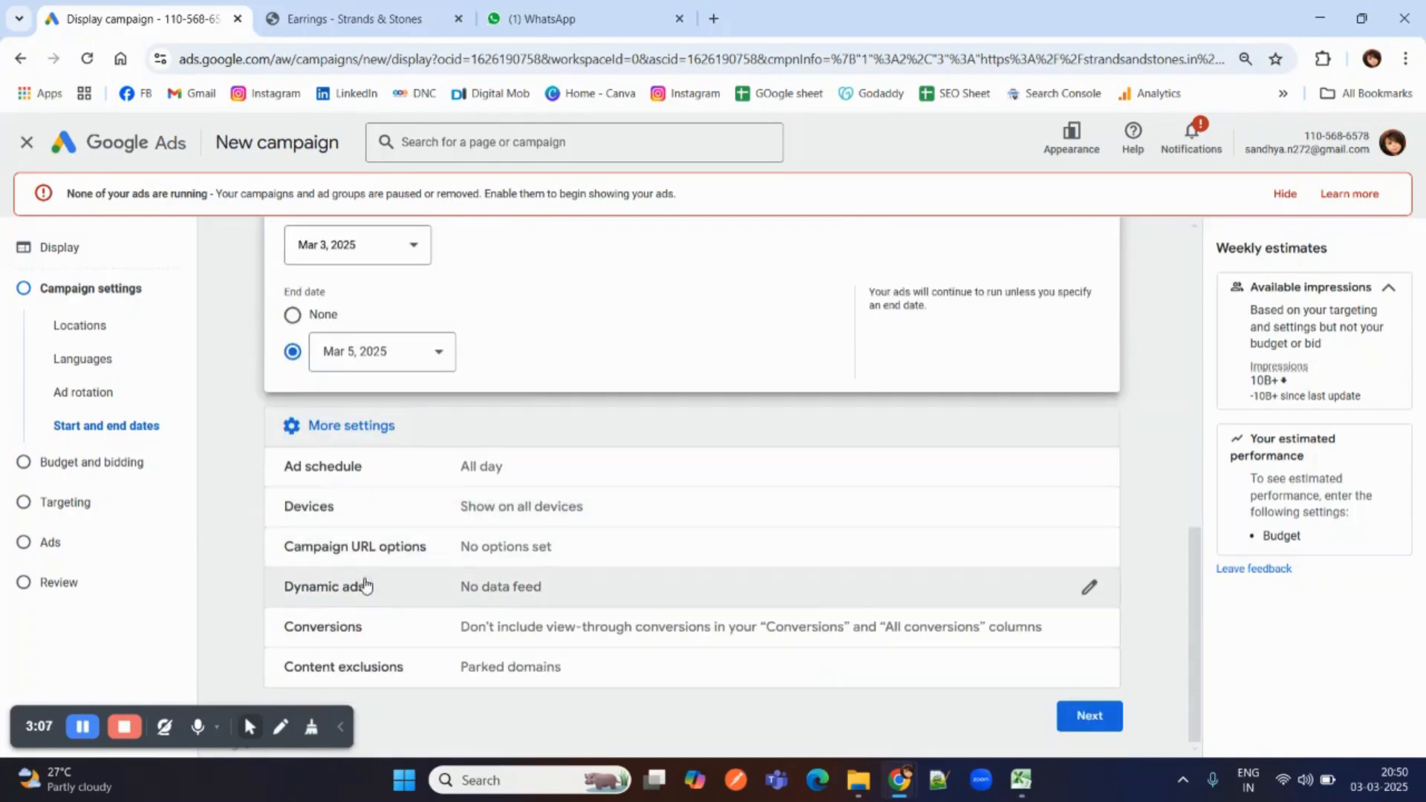
{"action": "left_click", "coordinate": [418, 669]}
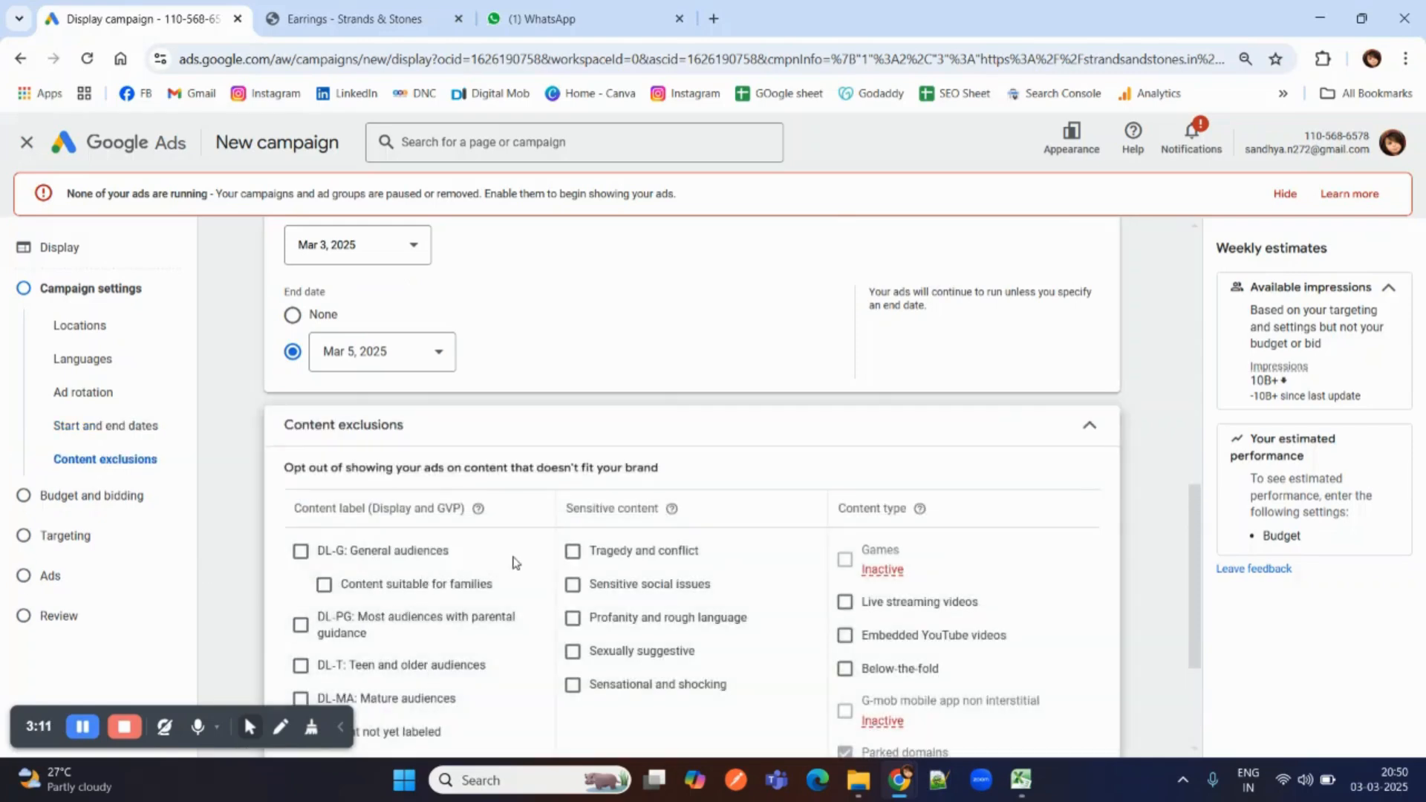
{"action": "scroll", "coordinate": [556, 535], "scroll_direction": "down", "scroll_amount": 1}
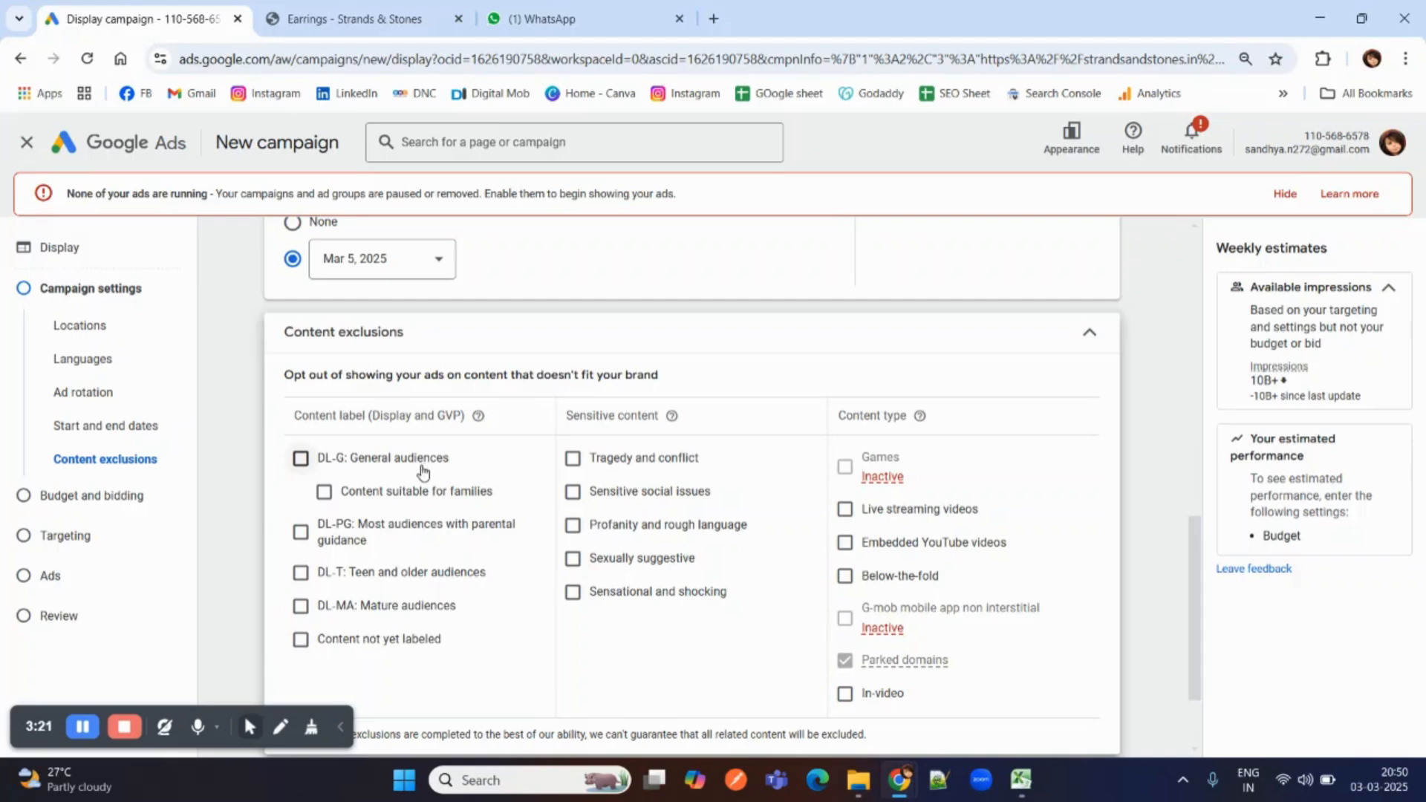
{"action": "scroll", "coordinate": [426, 471], "scroll_direction": "down", "scroll_amount": 2}
{"action": "scroll", "coordinate": [427, 471], "scroll_direction": "up", "scroll_amount": 3}
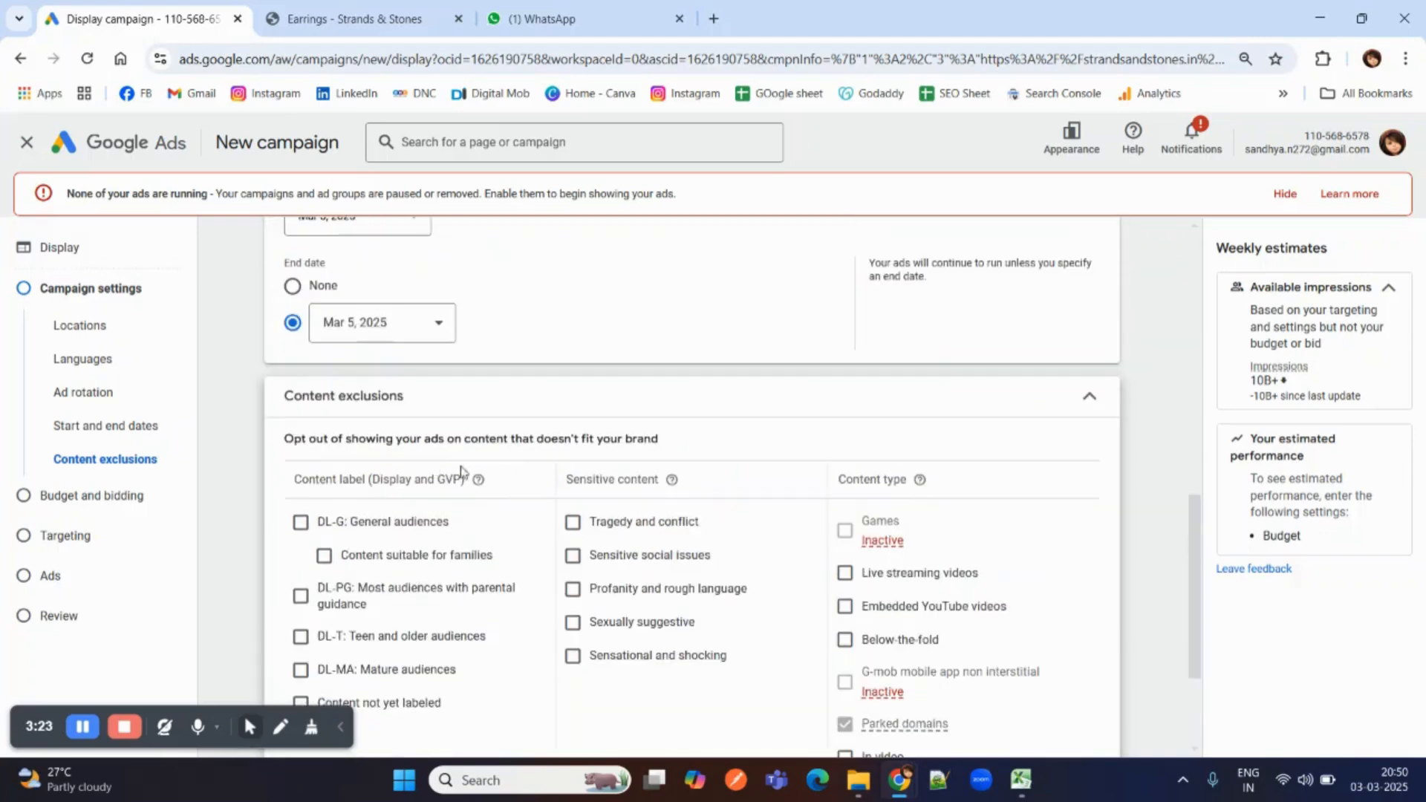
{"action": "left_click", "coordinate": [575, 529]}
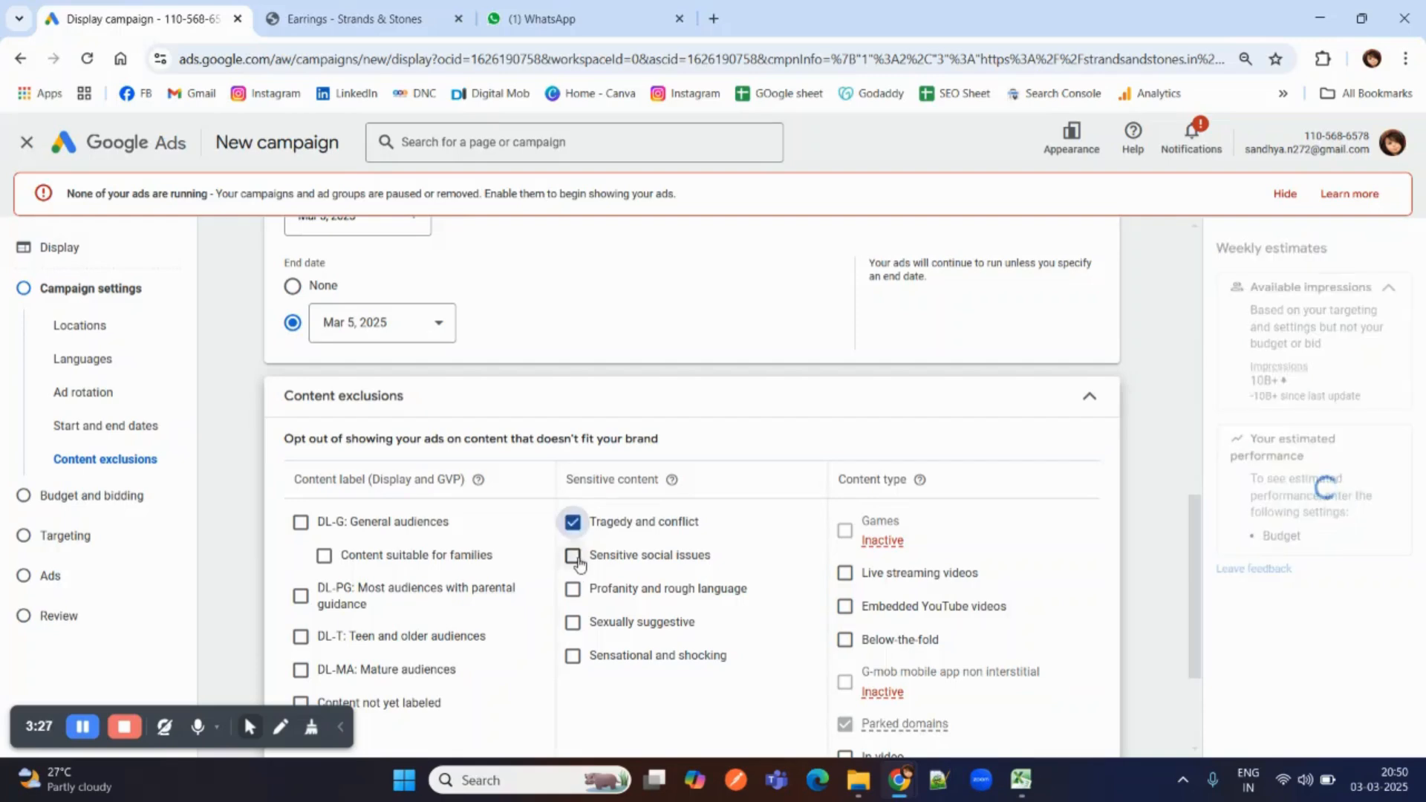
{"action": "left_click", "coordinate": [574, 559]}
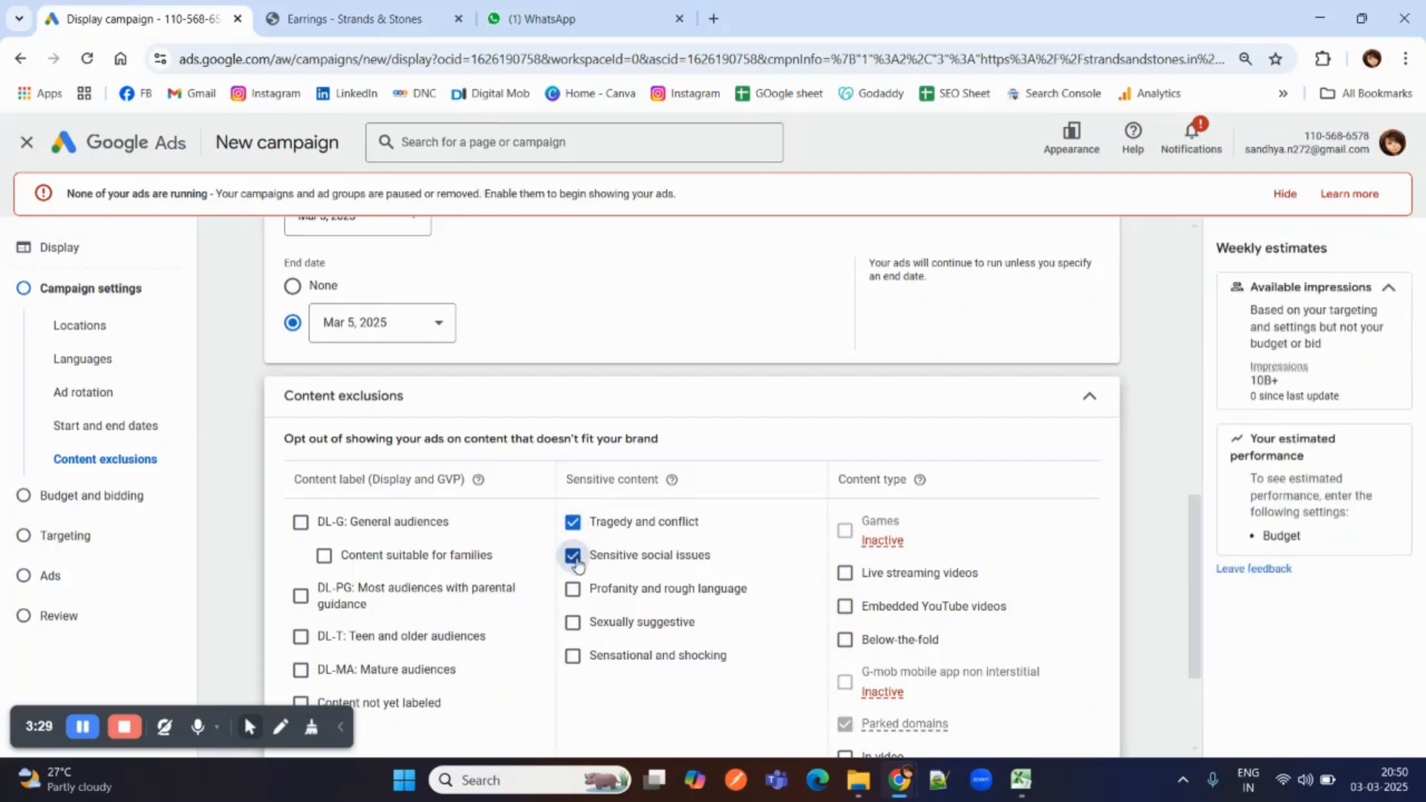
{"action": "left_click", "coordinate": [574, 590]}
{"action": "left_click", "coordinate": [572, 623]}
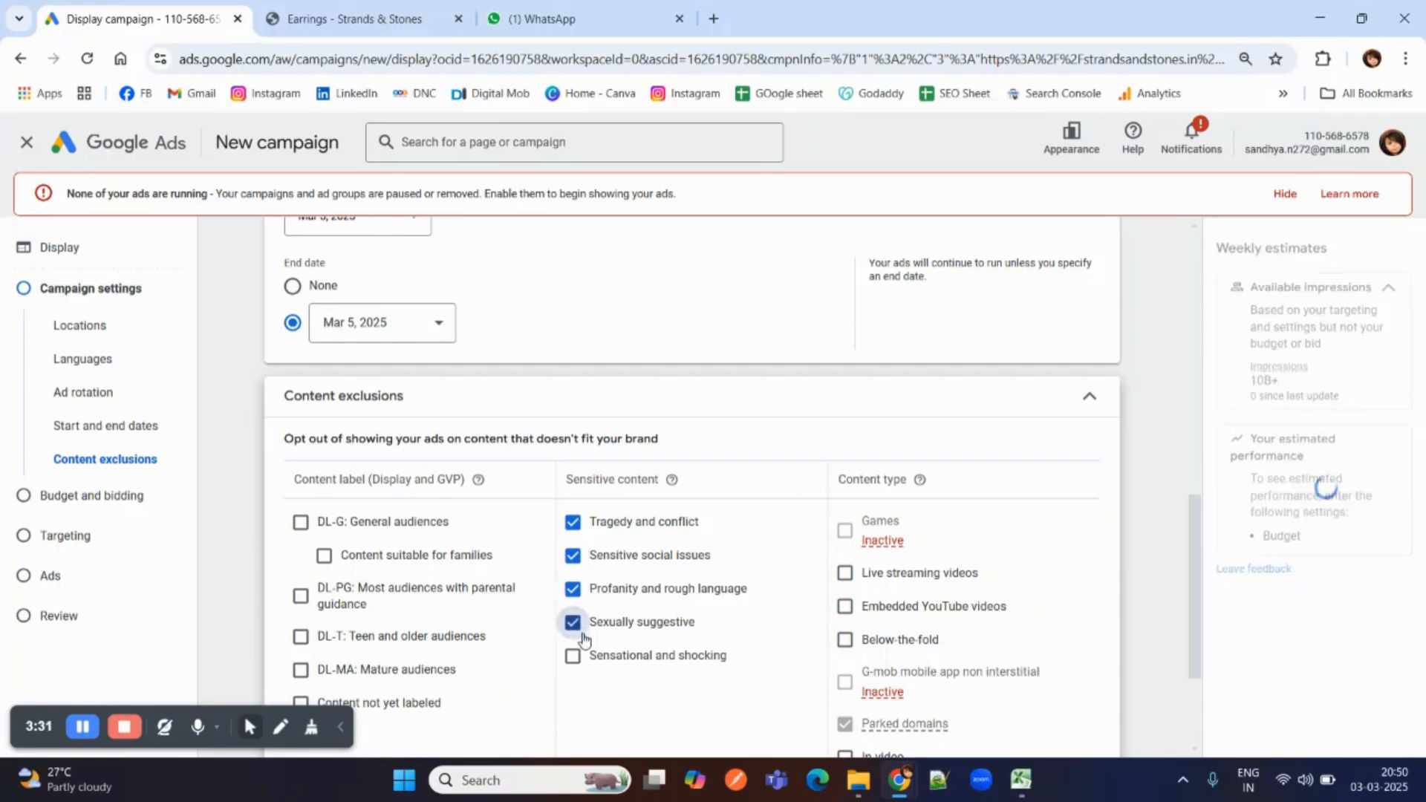
{"action": "left_click", "coordinate": [573, 656]}
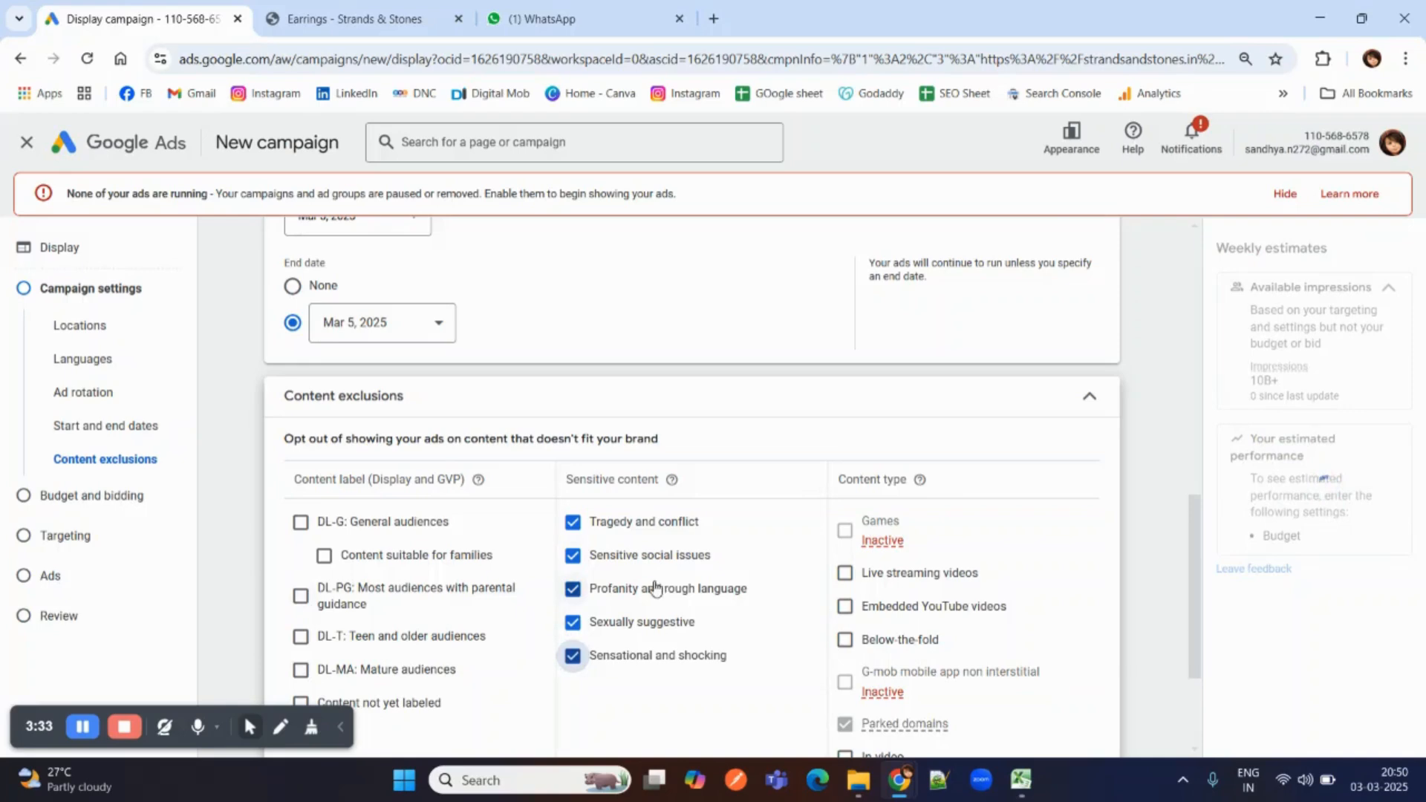
Finish the campaign settings and continue past budget and bidding to the targeting stage, leaving the daily budget empty.
{"action": "scroll", "coordinate": [652, 584], "scroll_direction": "down", "scroll_amount": 3}
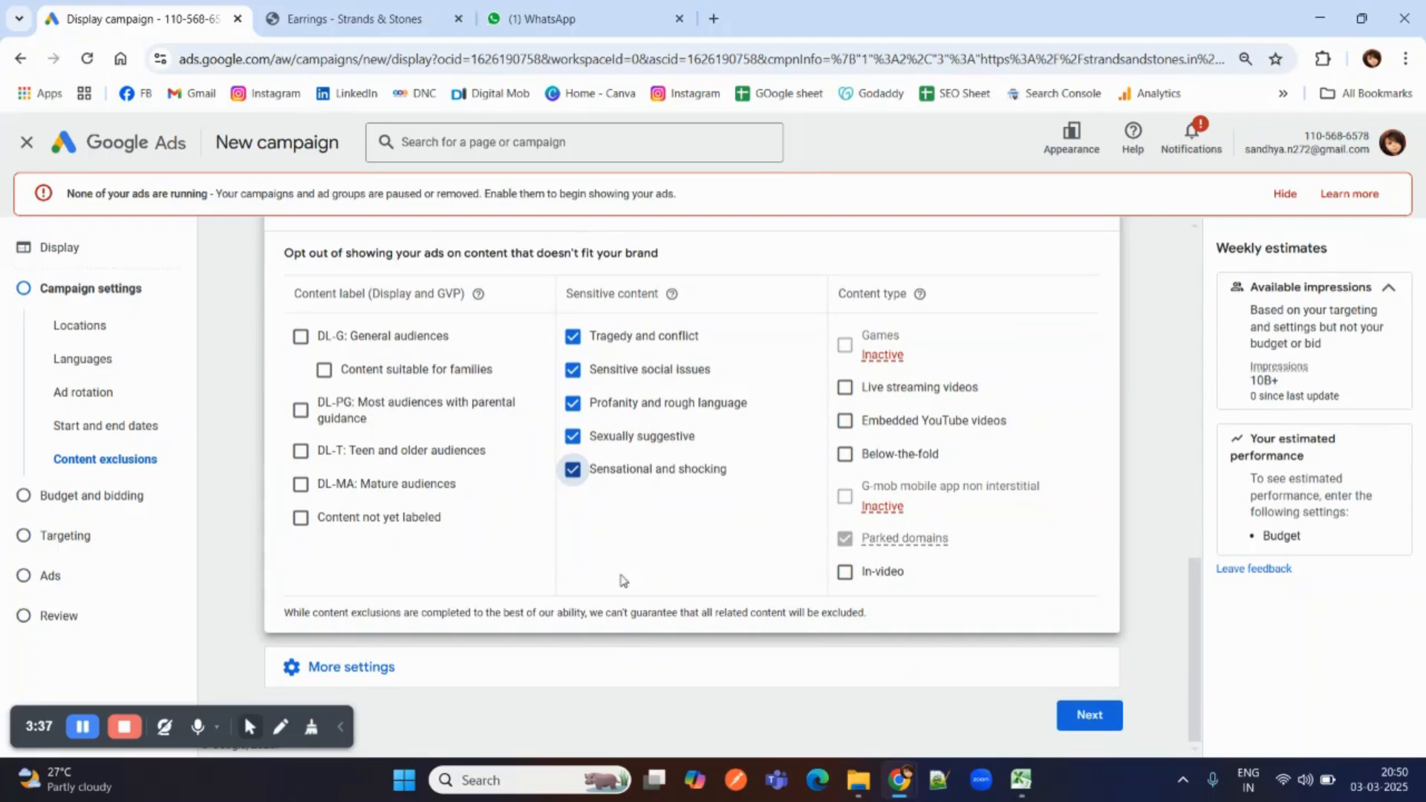
{"action": "left_click", "coordinate": [383, 668]}
{"action": "scroll", "coordinate": [375, 595], "scroll_direction": "down", "scroll_amount": 3}
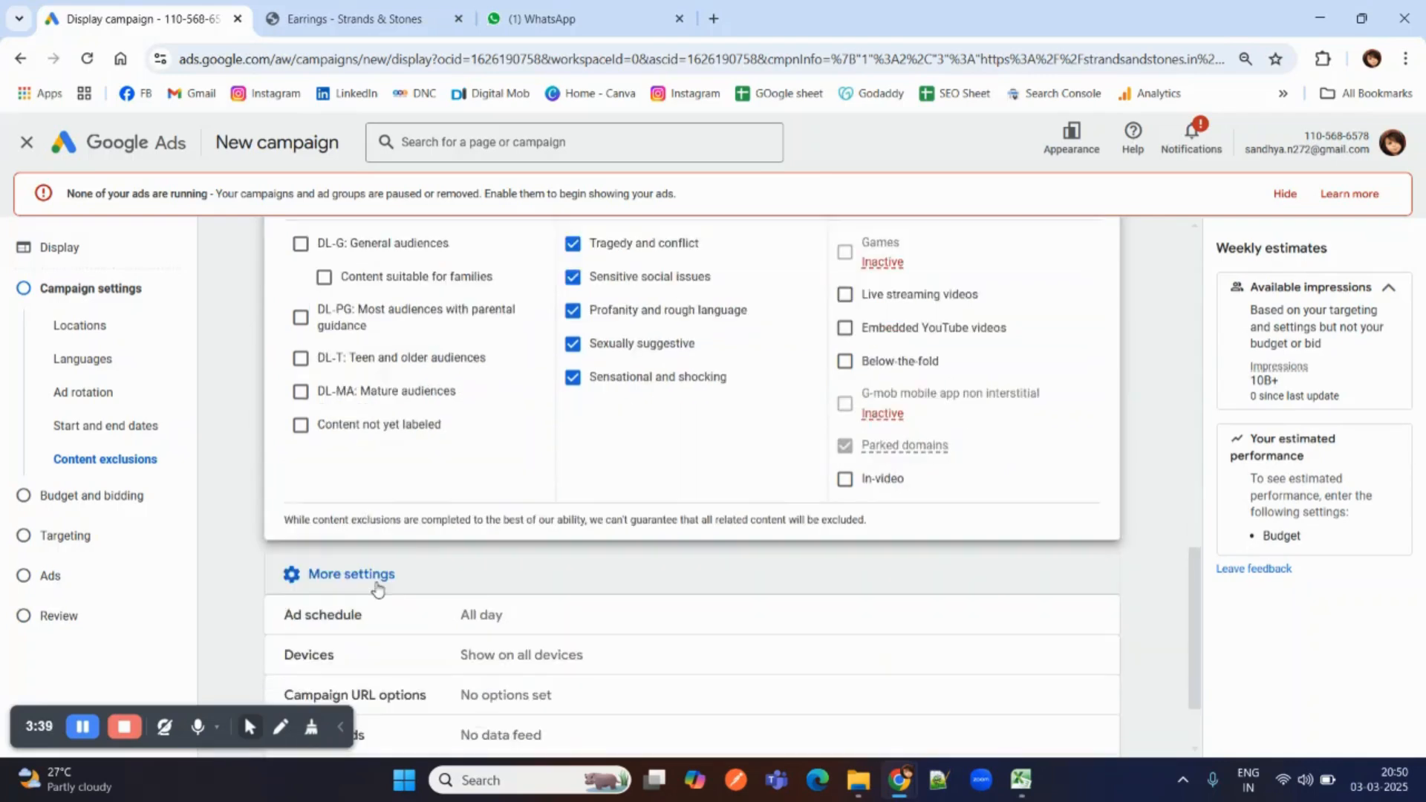
{"action": "scroll", "coordinate": [366, 572], "scroll_direction": "down", "scroll_amount": 1}
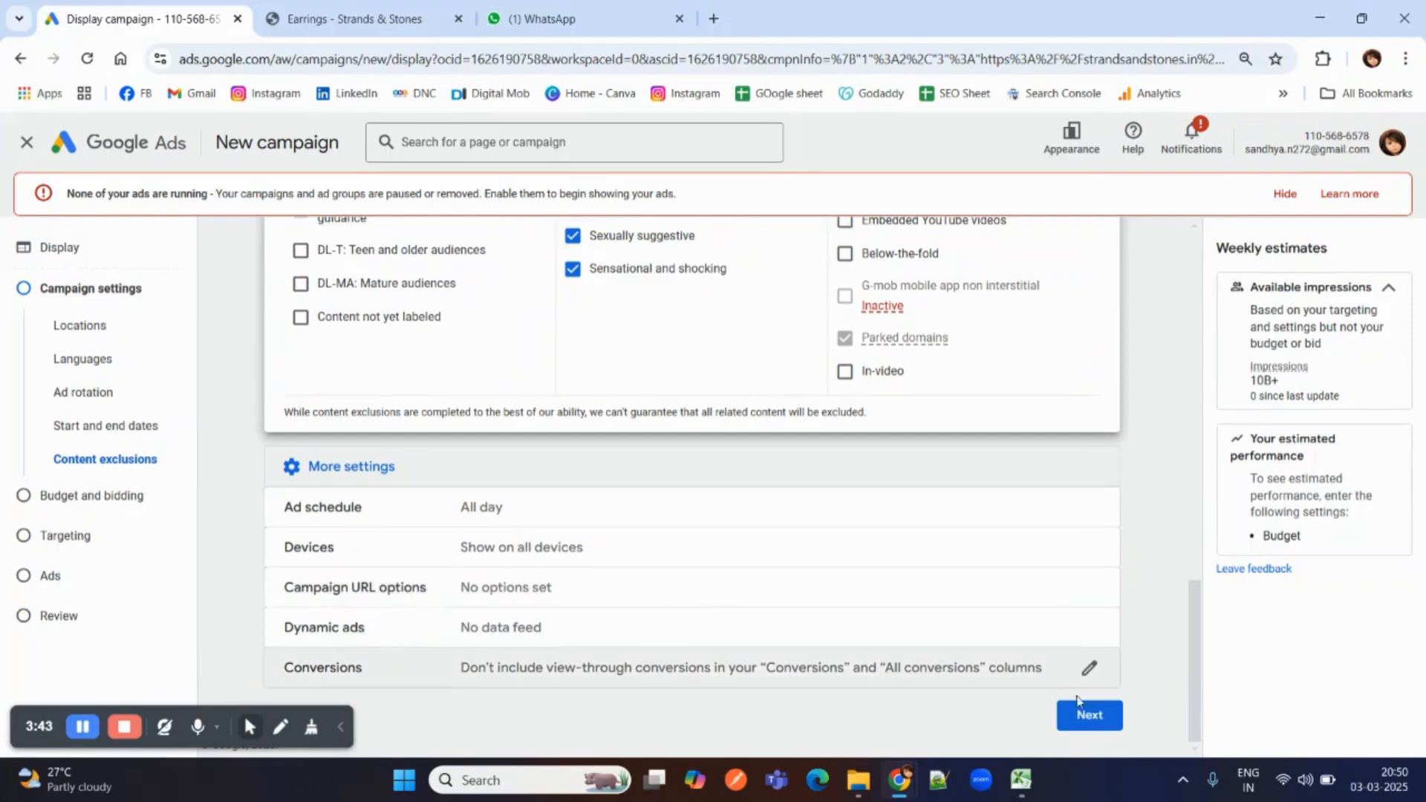
{"action": "left_click", "coordinate": [1089, 719]}
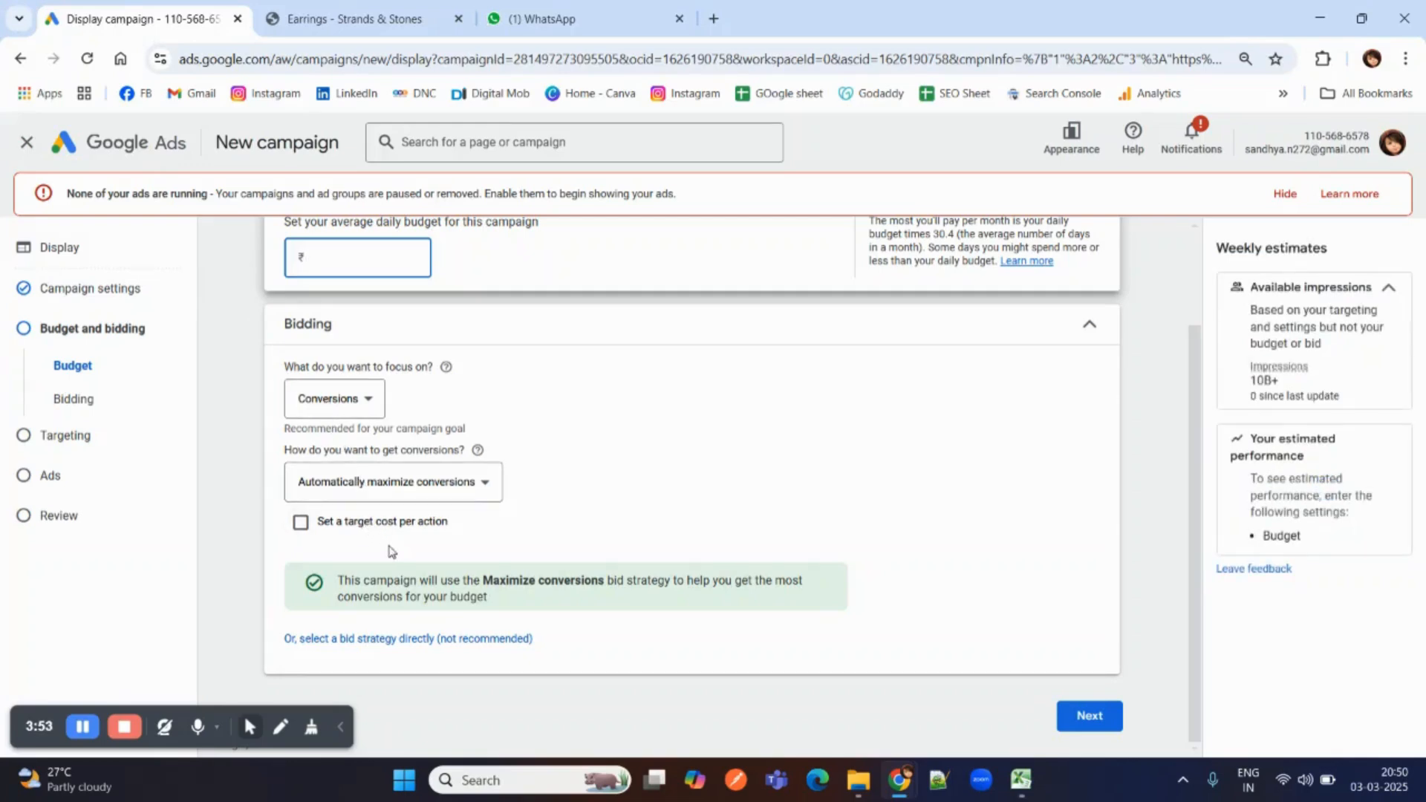
{"action": "left_click", "coordinate": [1087, 720]}
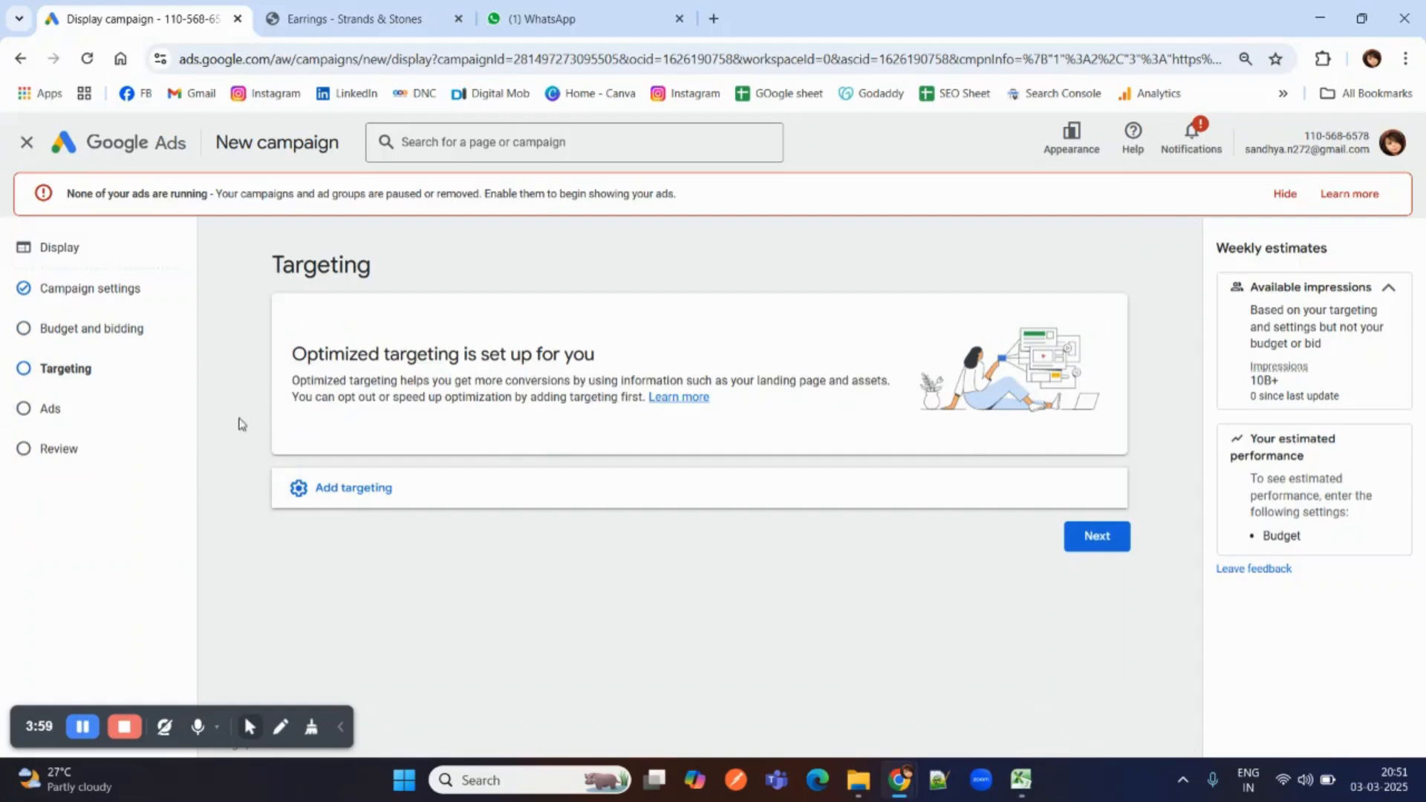
Add demographic targeting and limit the gender to Female by excluding Male and Unknown.
{"action": "left_click", "coordinate": [384, 491]}
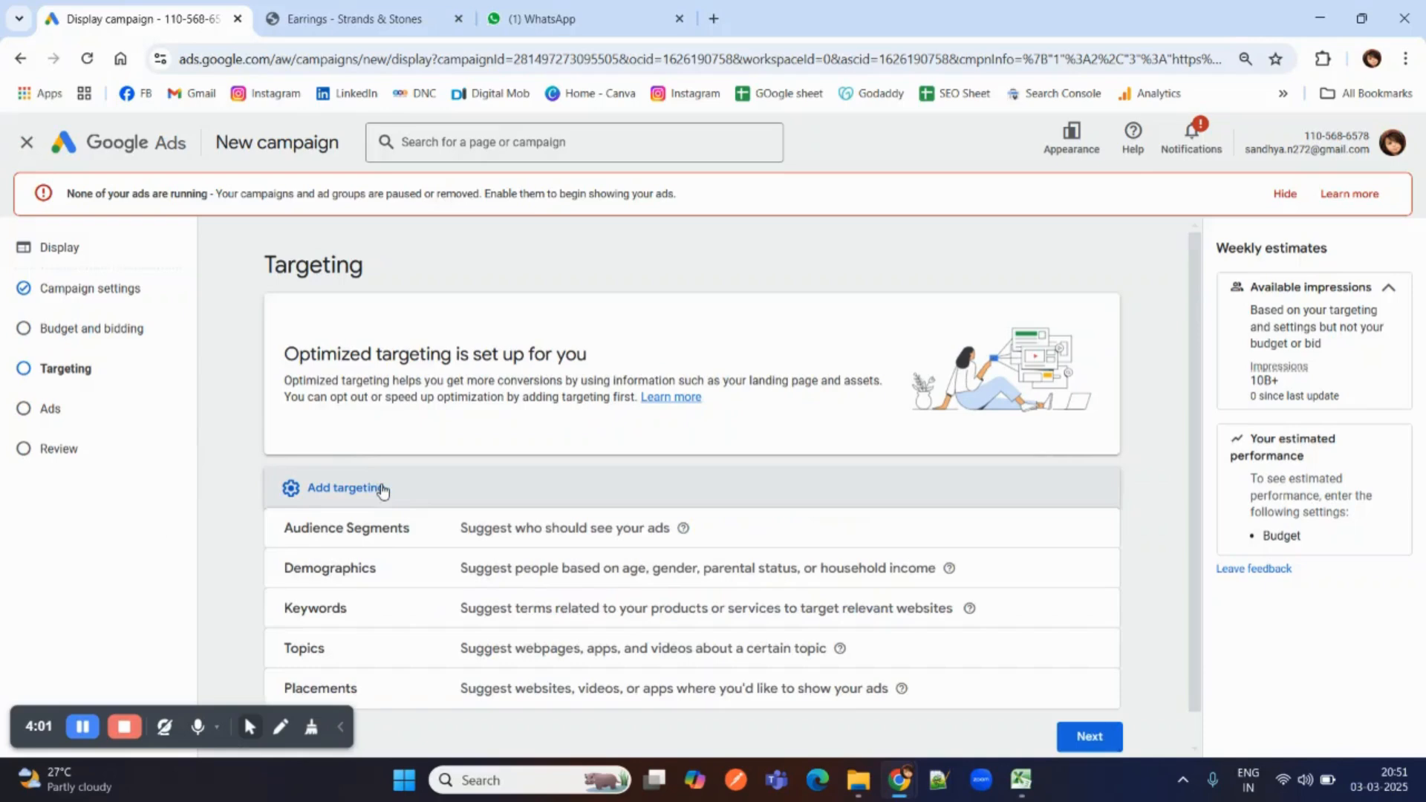
{"action": "scroll", "coordinate": [379, 486], "scroll_direction": "down", "scroll_amount": 1}
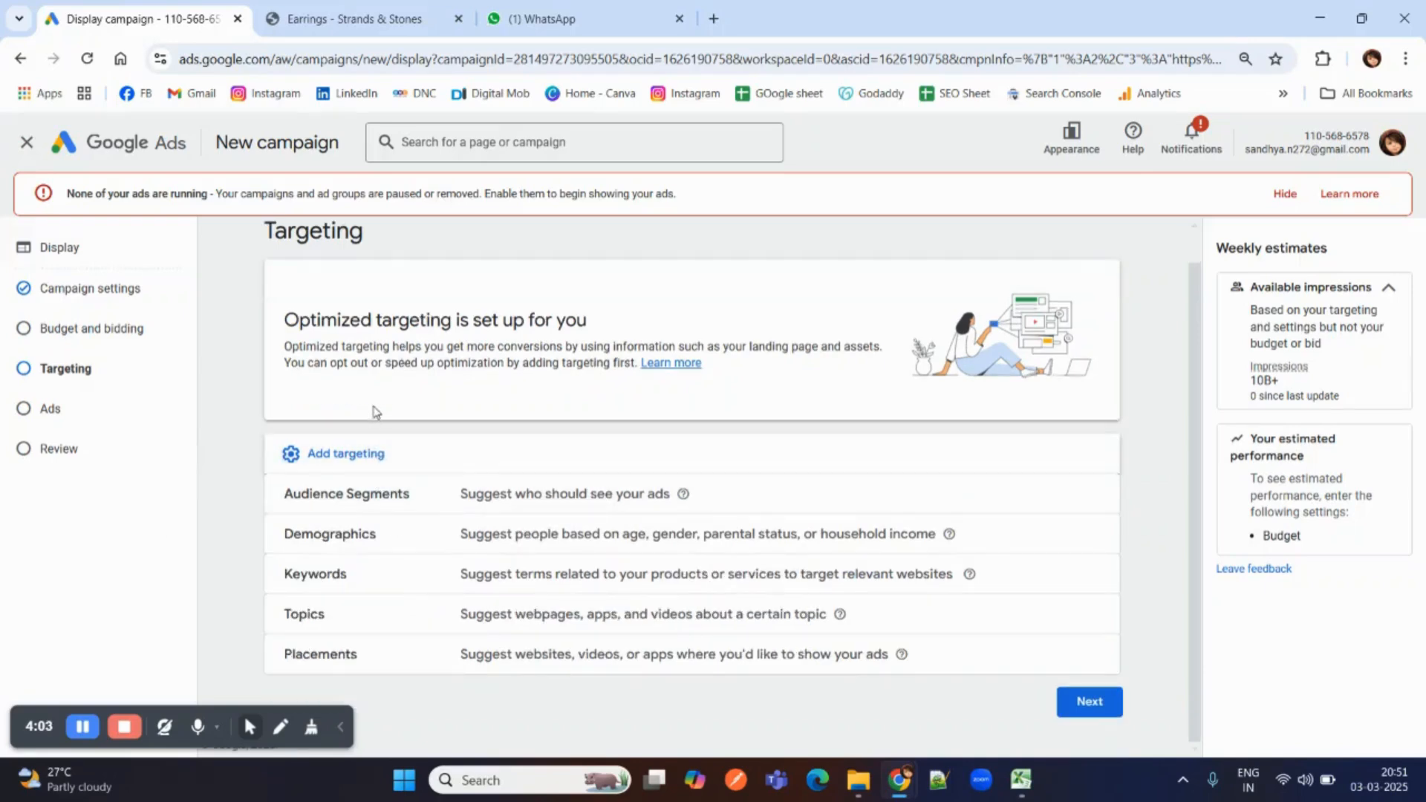
{"action": "left_click", "coordinate": [341, 541]}
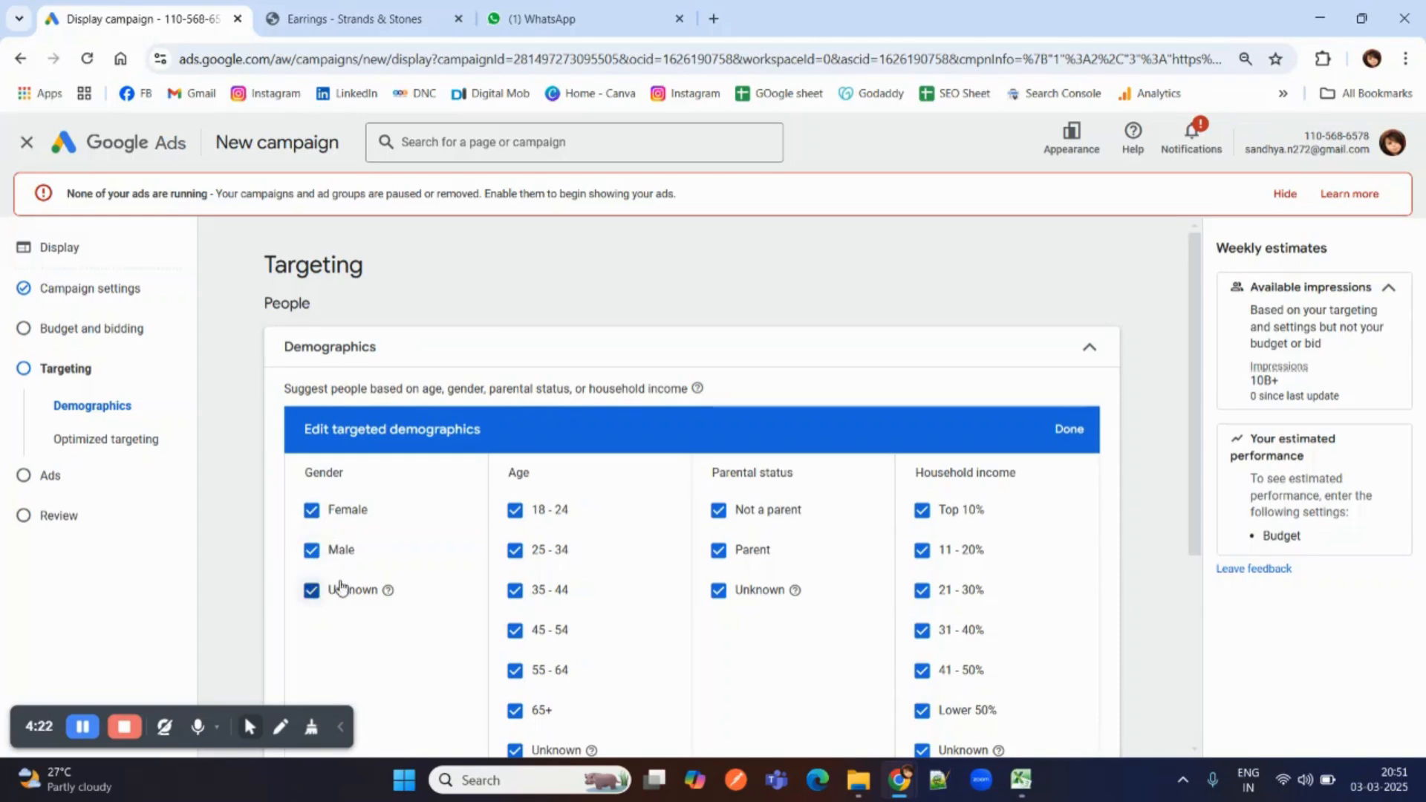
{"action": "left_click", "coordinate": [312, 549]}
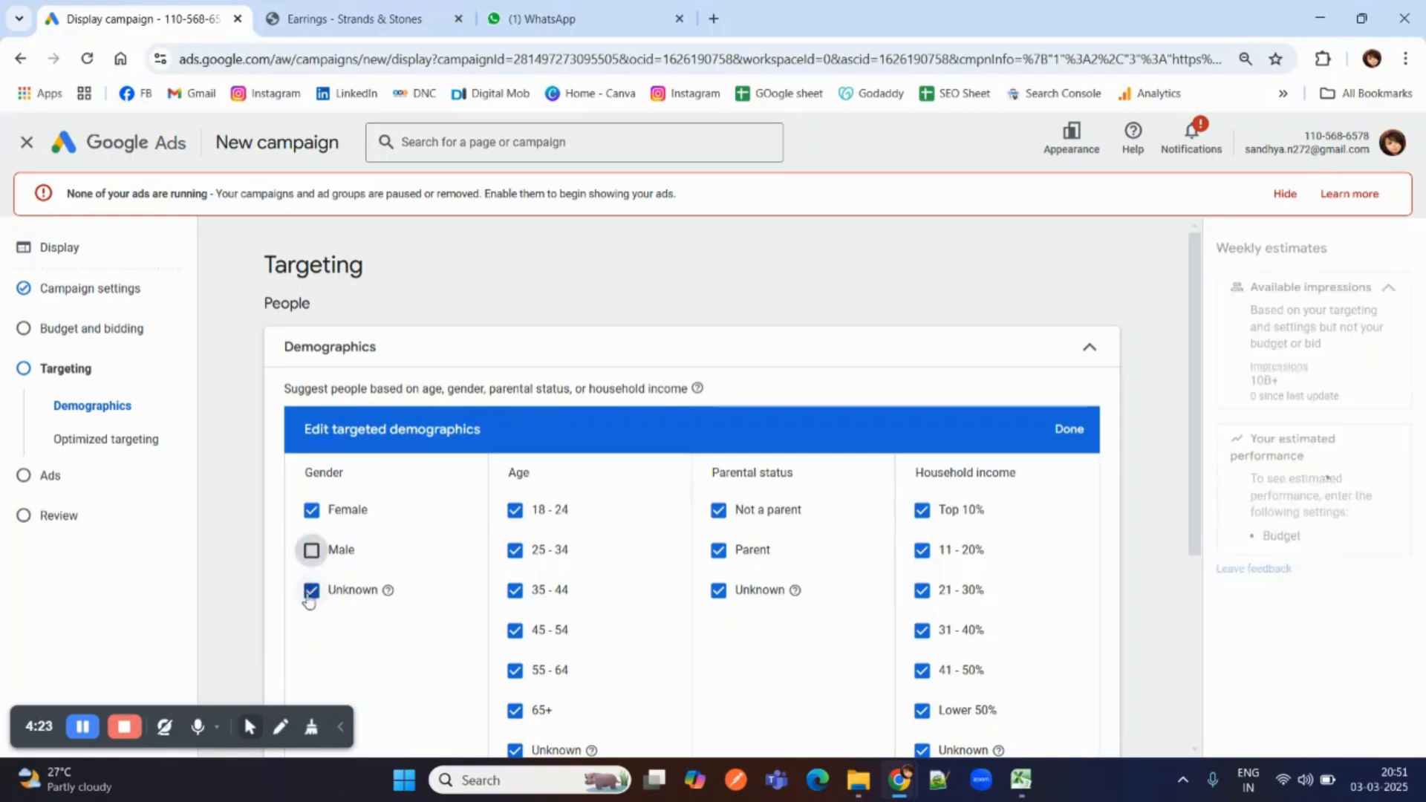
{"action": "left_click", "coordinate": [312, 590]}
{"action": "scroll", "coordinate": [511, 638], "scroll_direction": "down", "scroll_amount": 2}
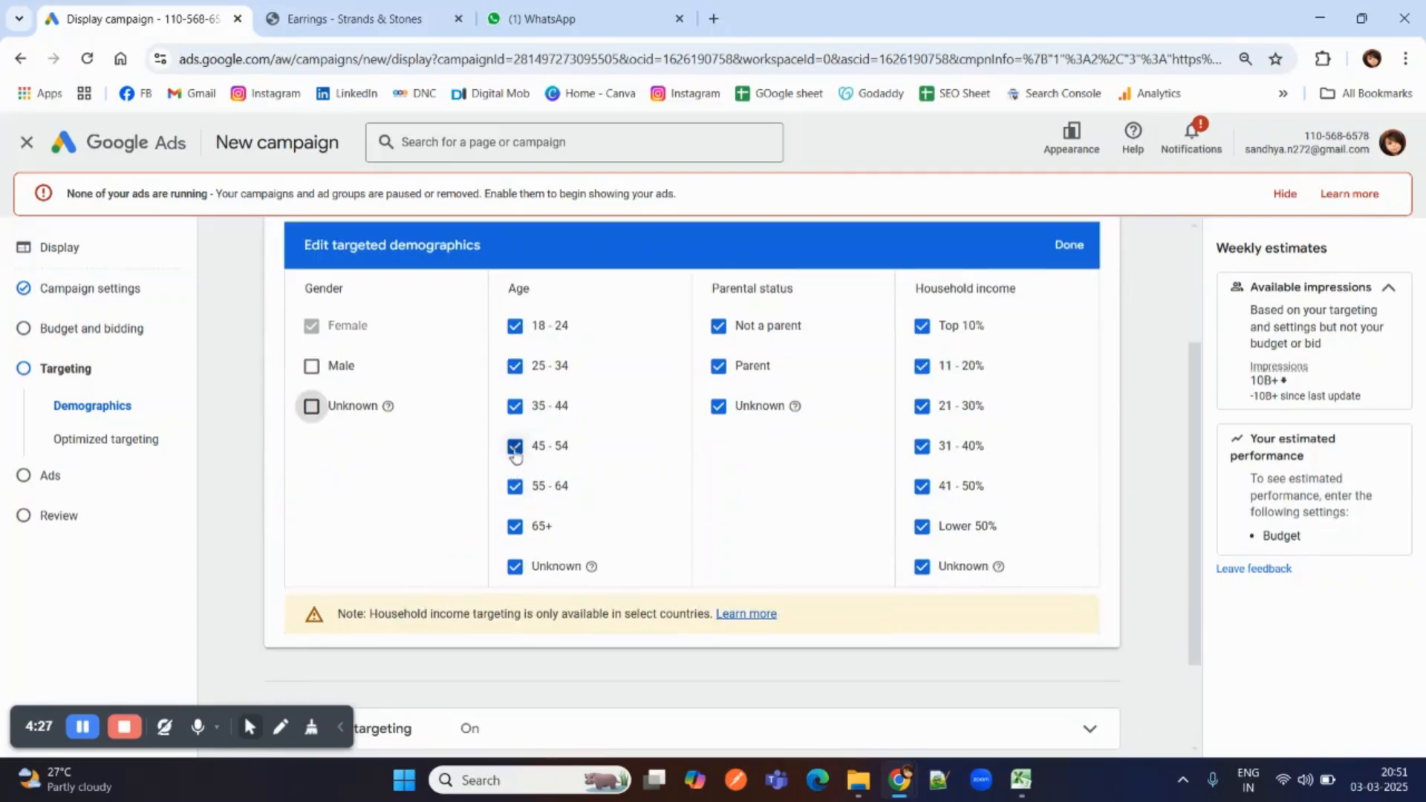
Exclude the 45 - 54, 55 - 64, 65+ and Unknown age groups from the targeted demographics.
{"action": "left_click", "coordinate": [515, 447]}
{"action": "left_click", "coordinate": [515, 487]}
{"action": "left_click", "coordinate": [515, 527]}
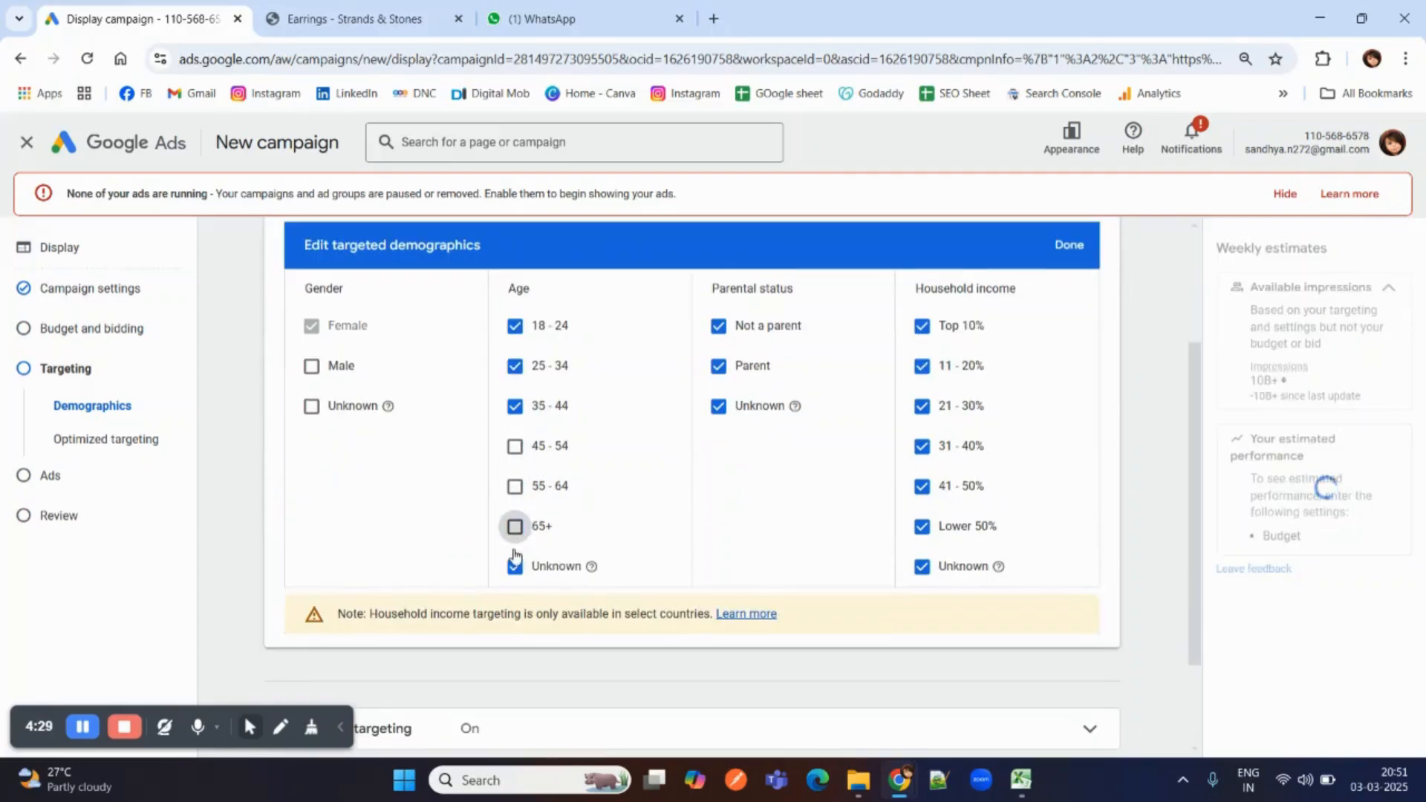
{"action": "left_click", "coordinate": [513, 566]}
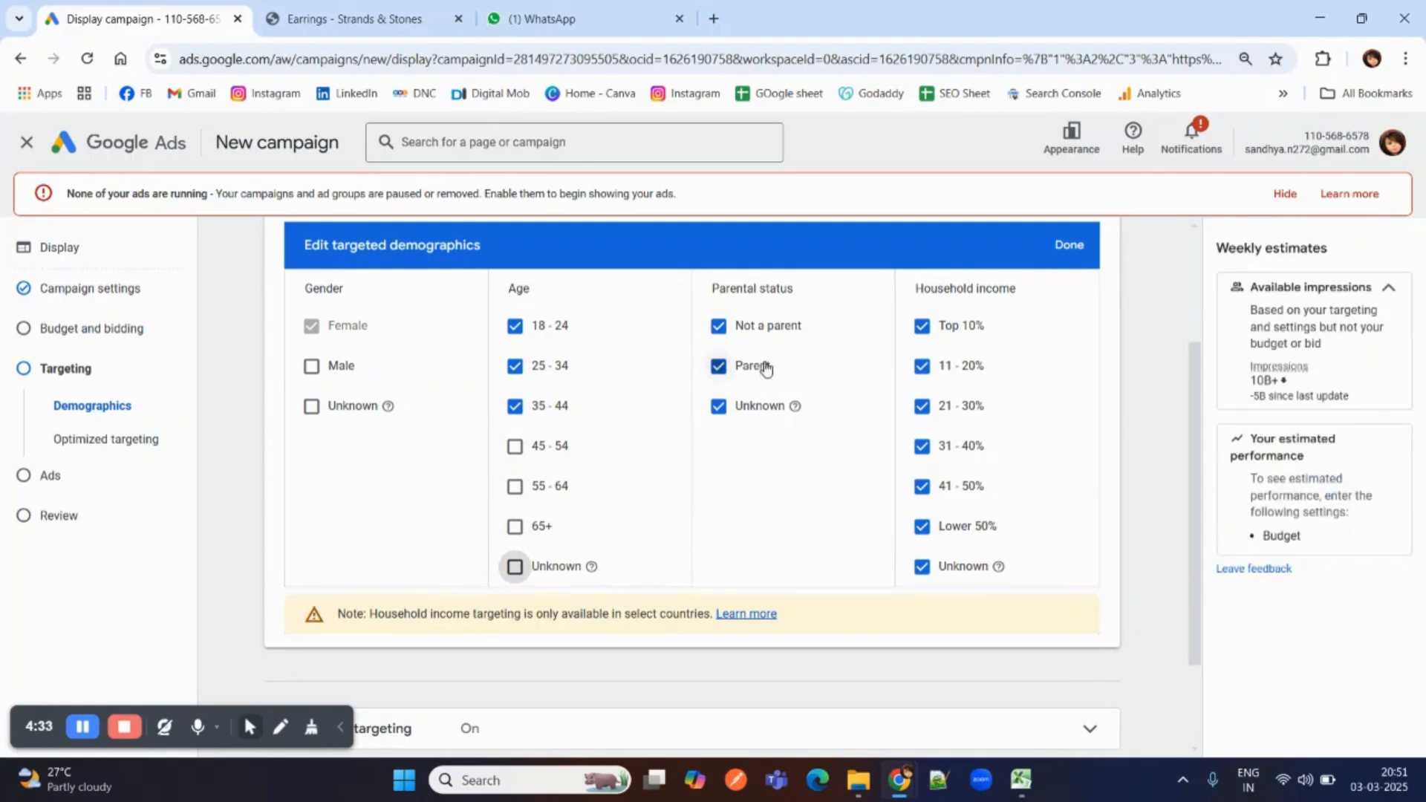
Add the audience segments Fashionistas, Luxury Shoppers, Shoppers and Fashion to the targeting and continue to ad creation.
{"action": "scroll", "coordinate": [971, 550], "scroll_direction": "down", "scroll_amount": 3}
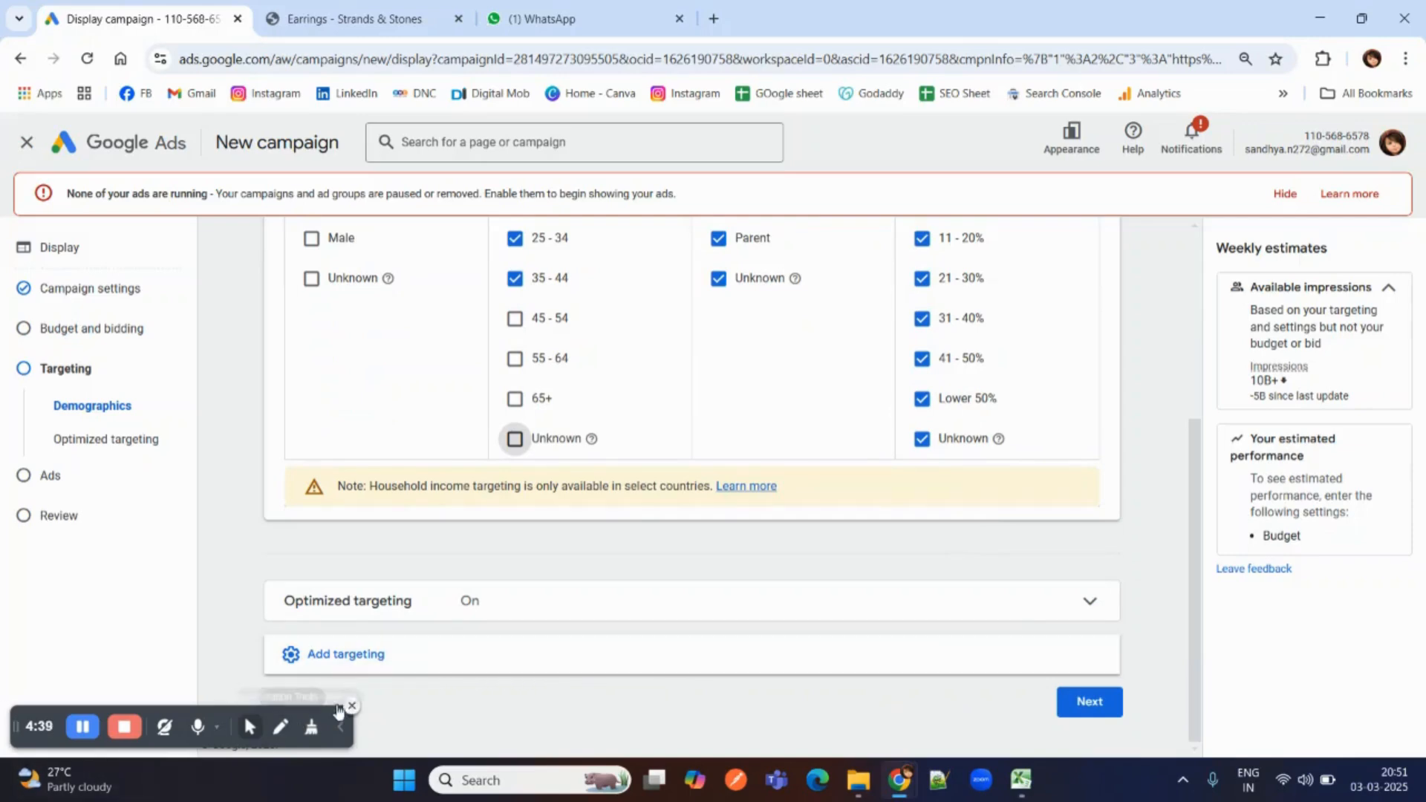
{"action": "left_click", "coordinate": [356, 654]}
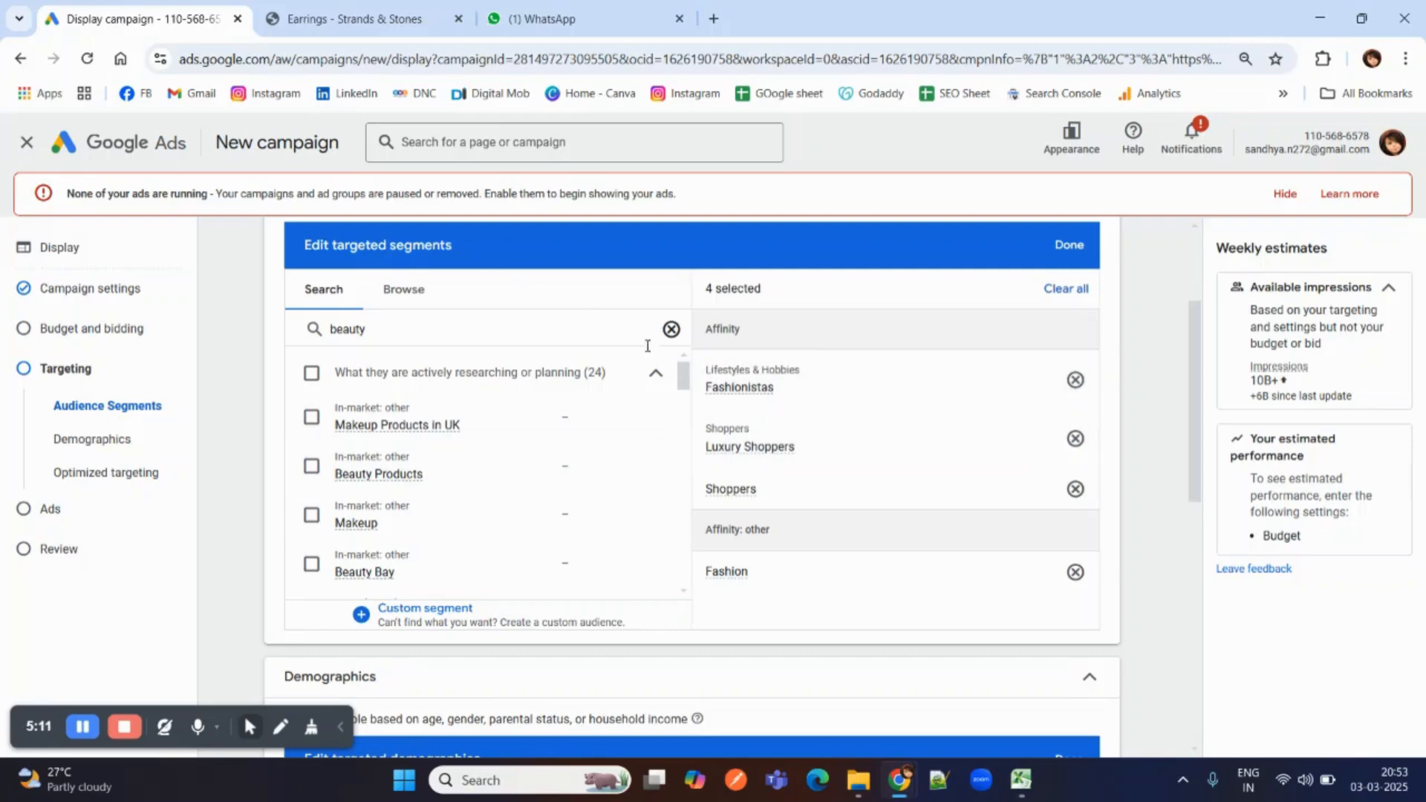
{"action": "scroll", "coordinate": [768, 394], "scroll_direction": "down", "scroll_amount": 1}
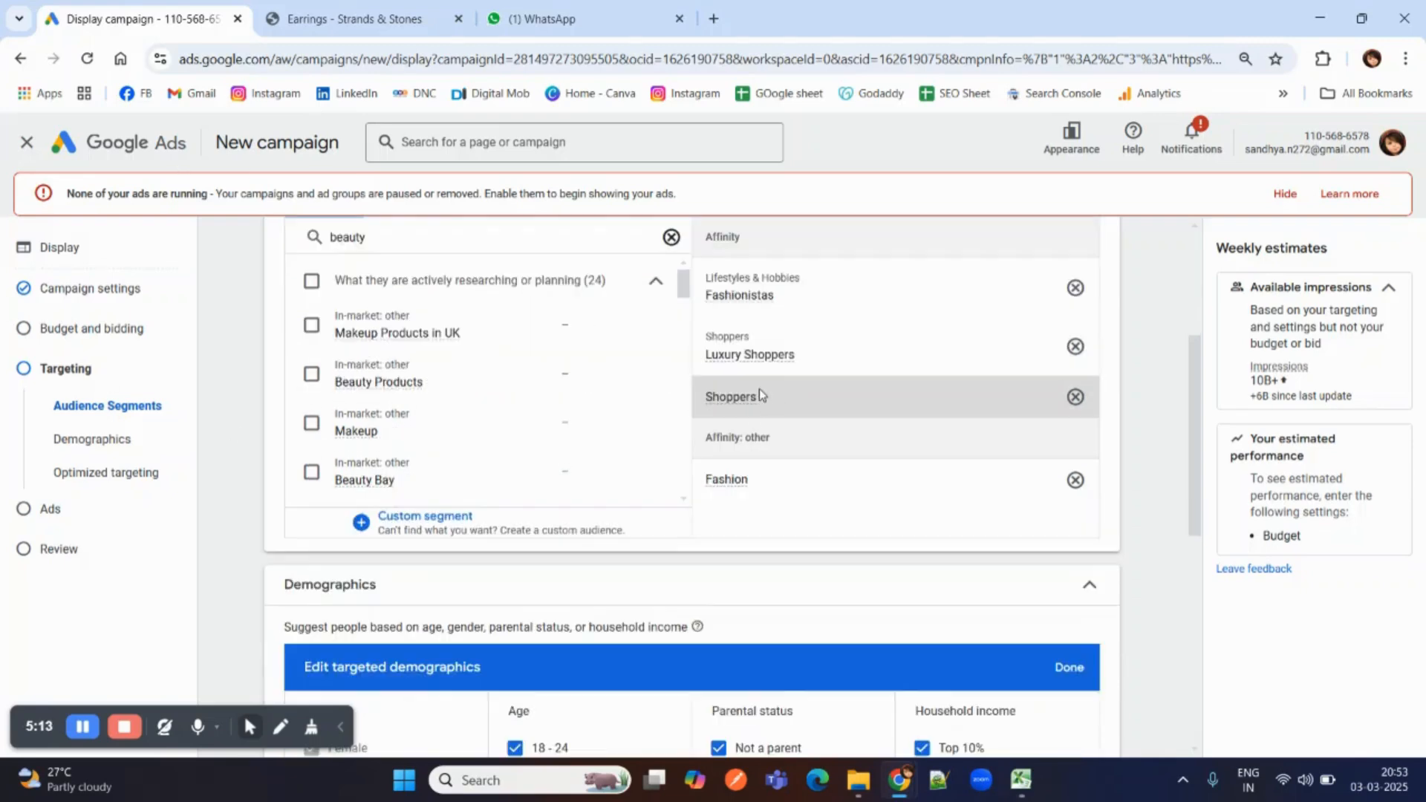
{"action": "scroll", "coordinate": [759, 389], "scroll_direction": "up", "scroll_amount": 1}
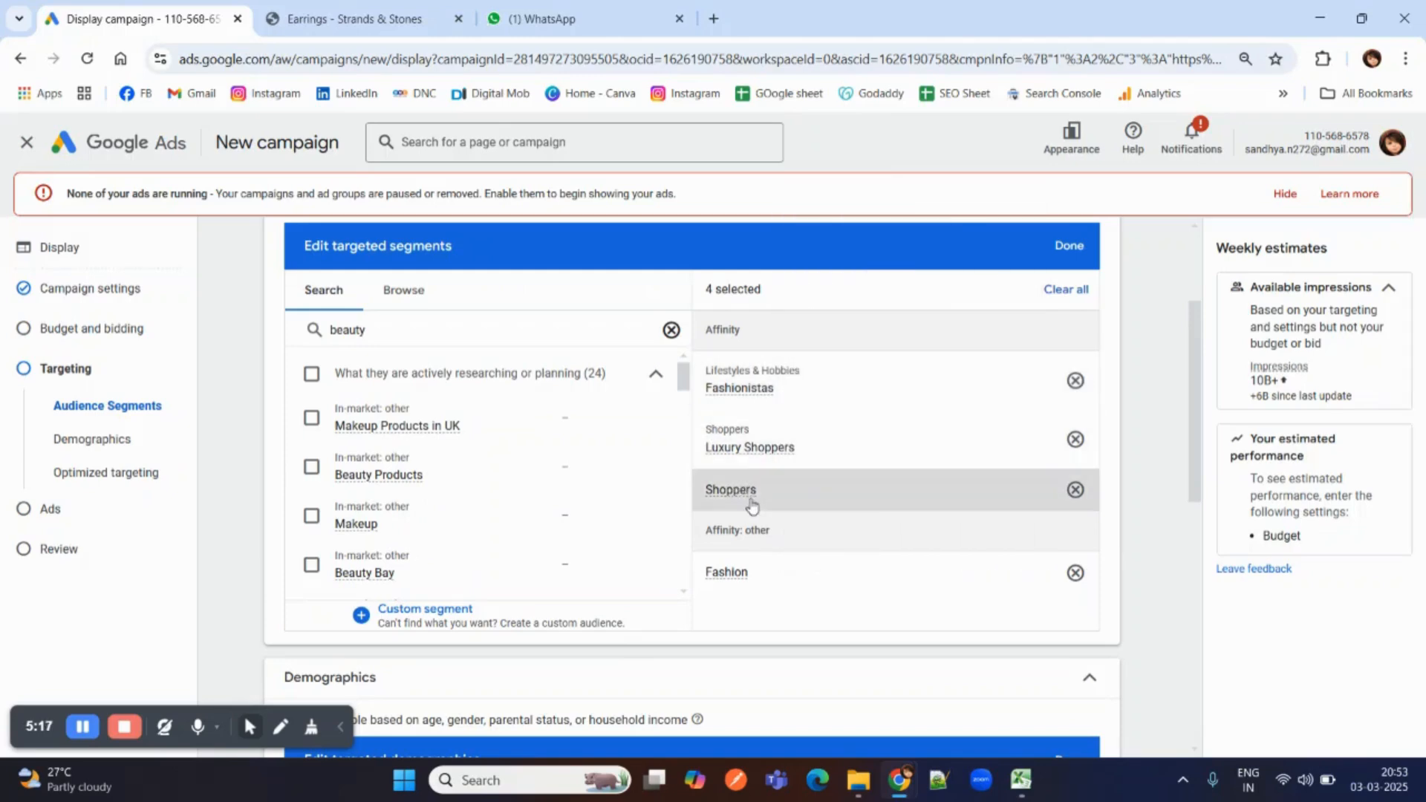
{"action": "scroll", "coordinate": [749, 507], "scroll_direction": "down", "scroll_amount": 1}
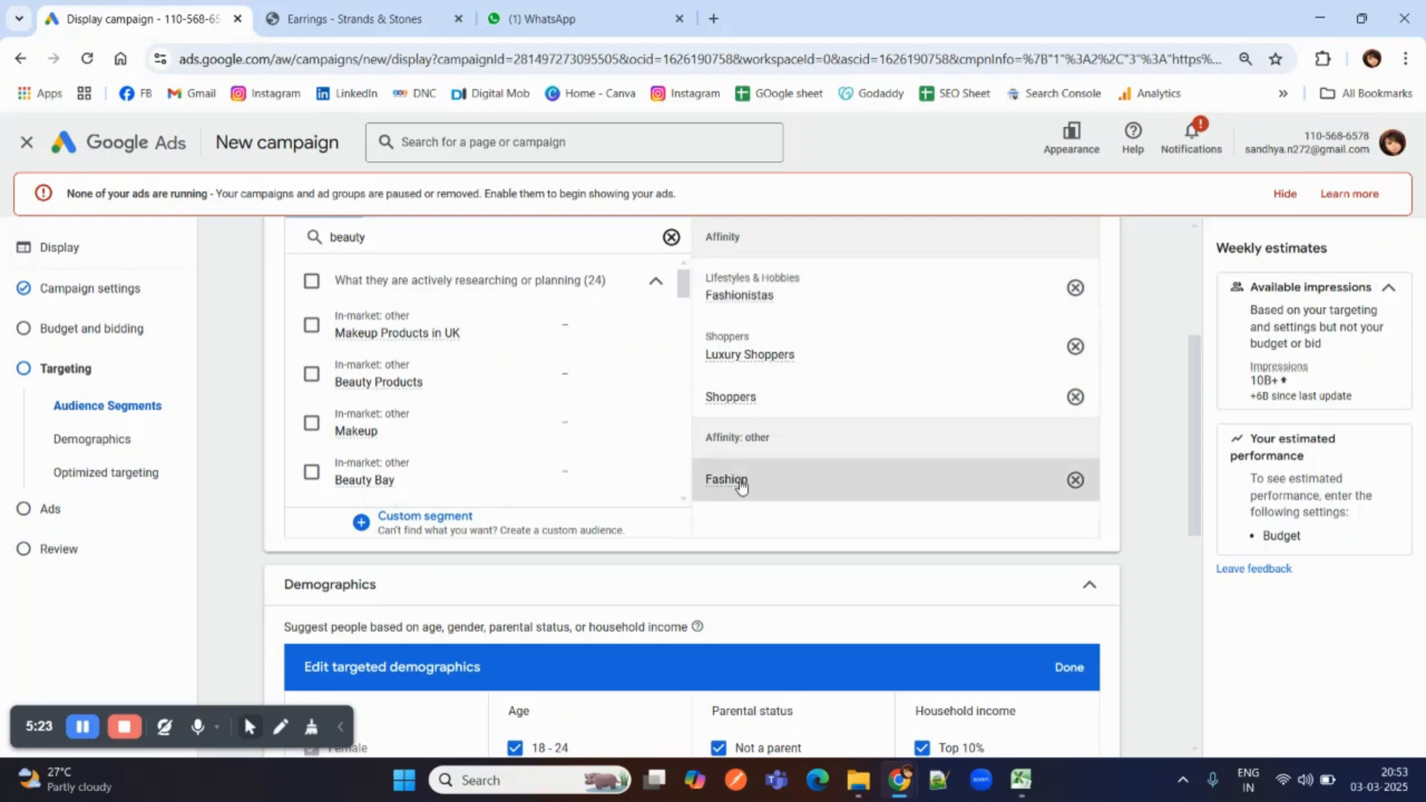
{"action": "scroll", "coordinate": [706, 500], "scroll_direction": "down", "scroll_amount": 2}
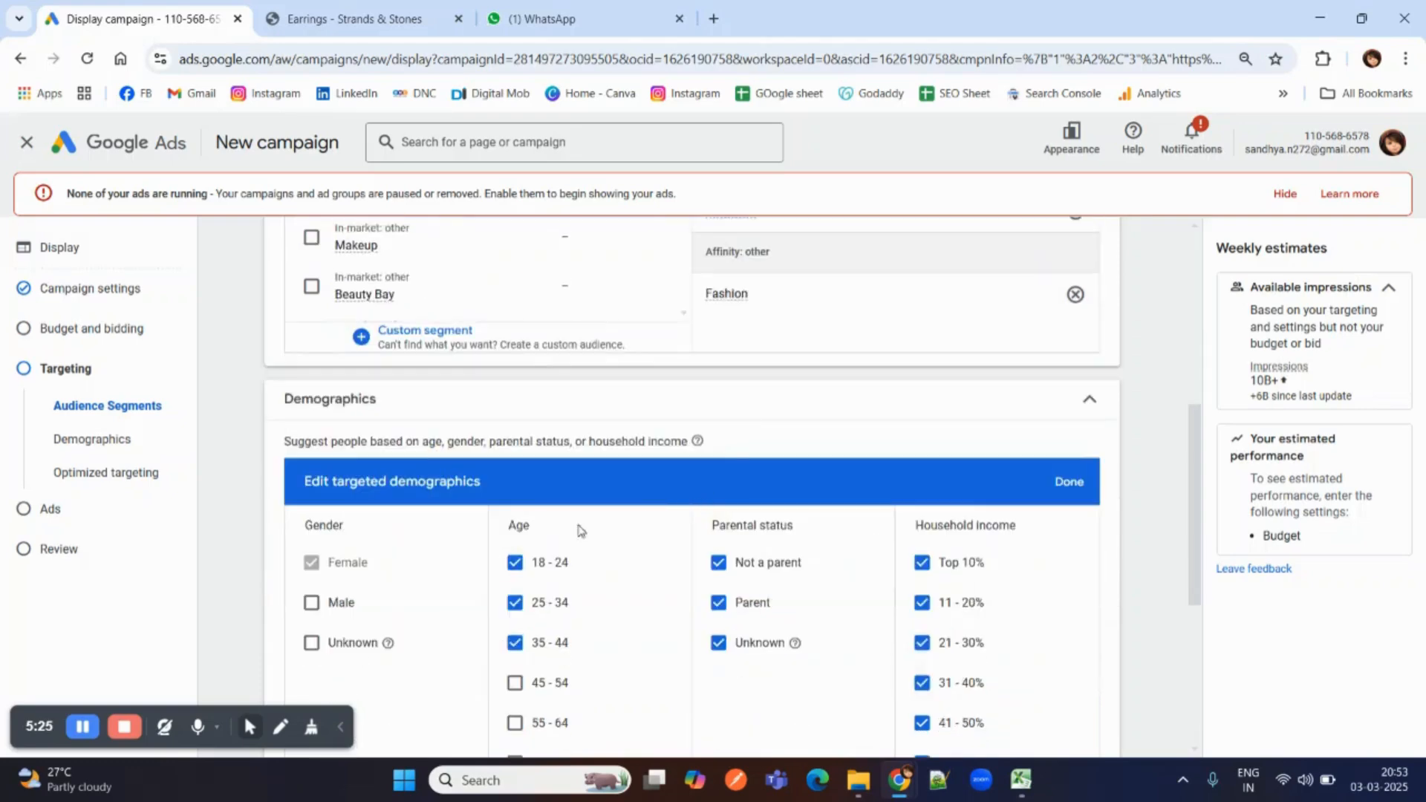
{"action": "scroll", "coordinate": [550, 542], "scroll_direction": "down", "scroll_amount": 2}
{"action": "scroll", "coordinate": [563, 543], "scroll_direction": "down", "scroll_amount": 2}
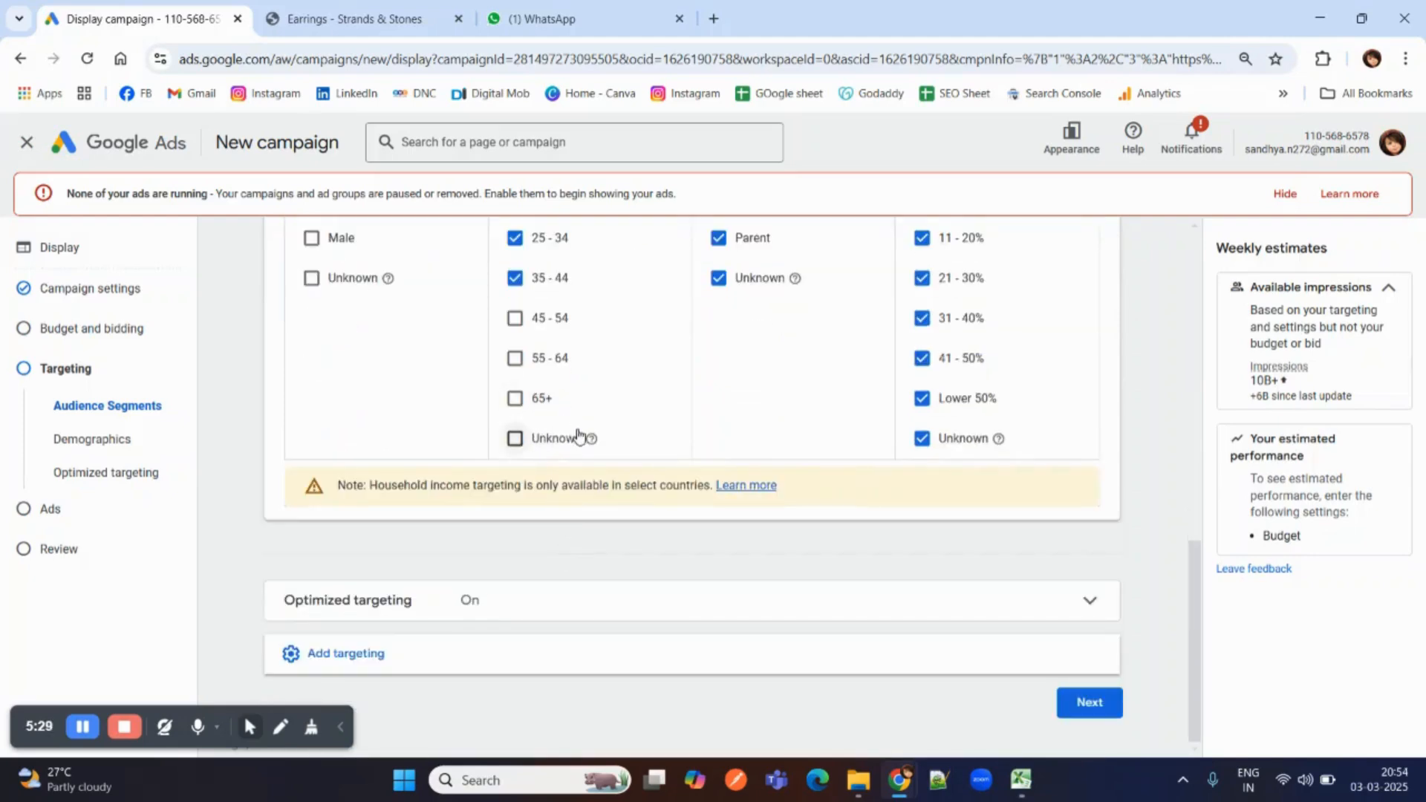
{"action": "left_click", "coordinate": [1084, 717]}
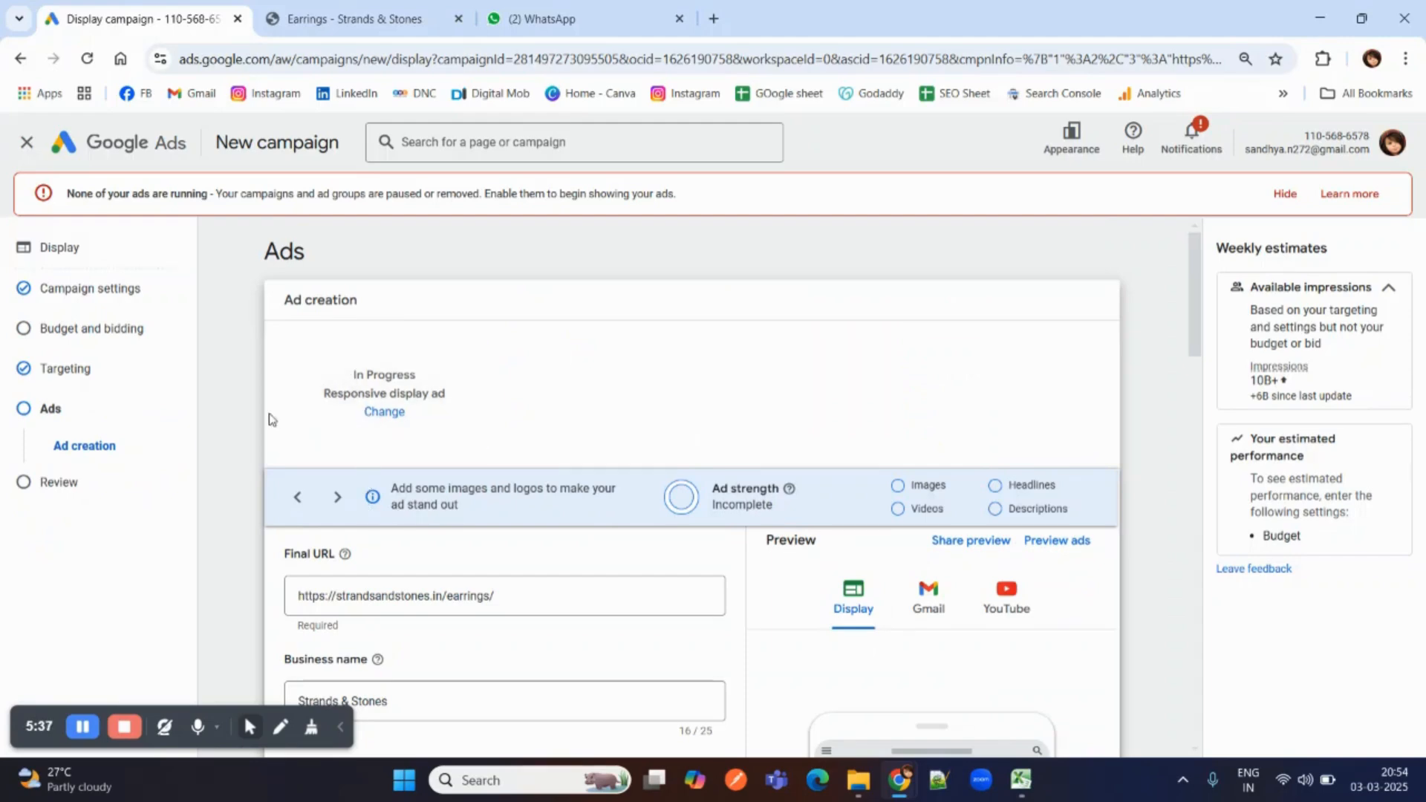
Check the ad's final URL and business name against the Strands & Stones earrings page, and return to the campaign.
{"action": "scroll", "coordinate": [191, 663], "scroll_direction": "down", "scroll_amount": 1}
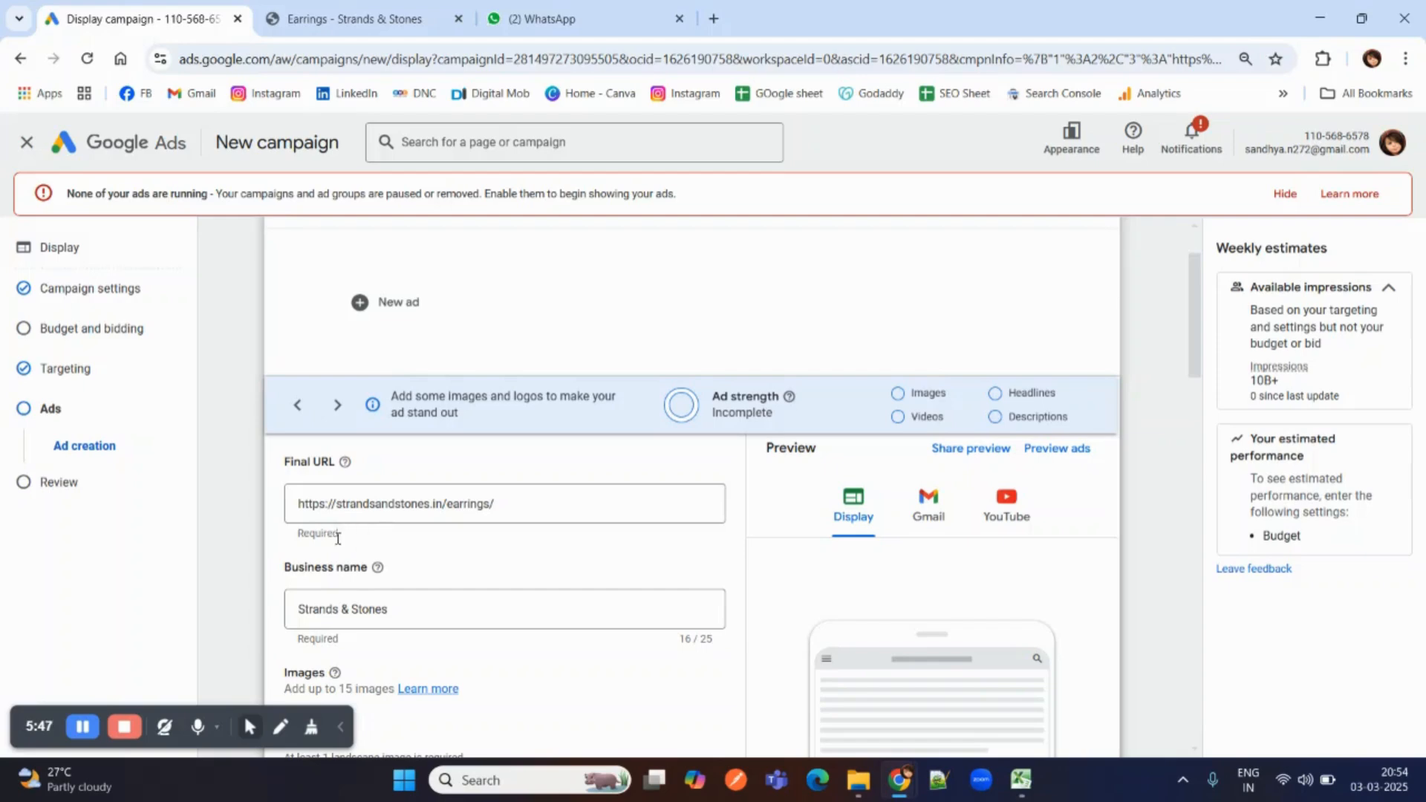
{"action": "left_click", "coordinate": [385, 6]}
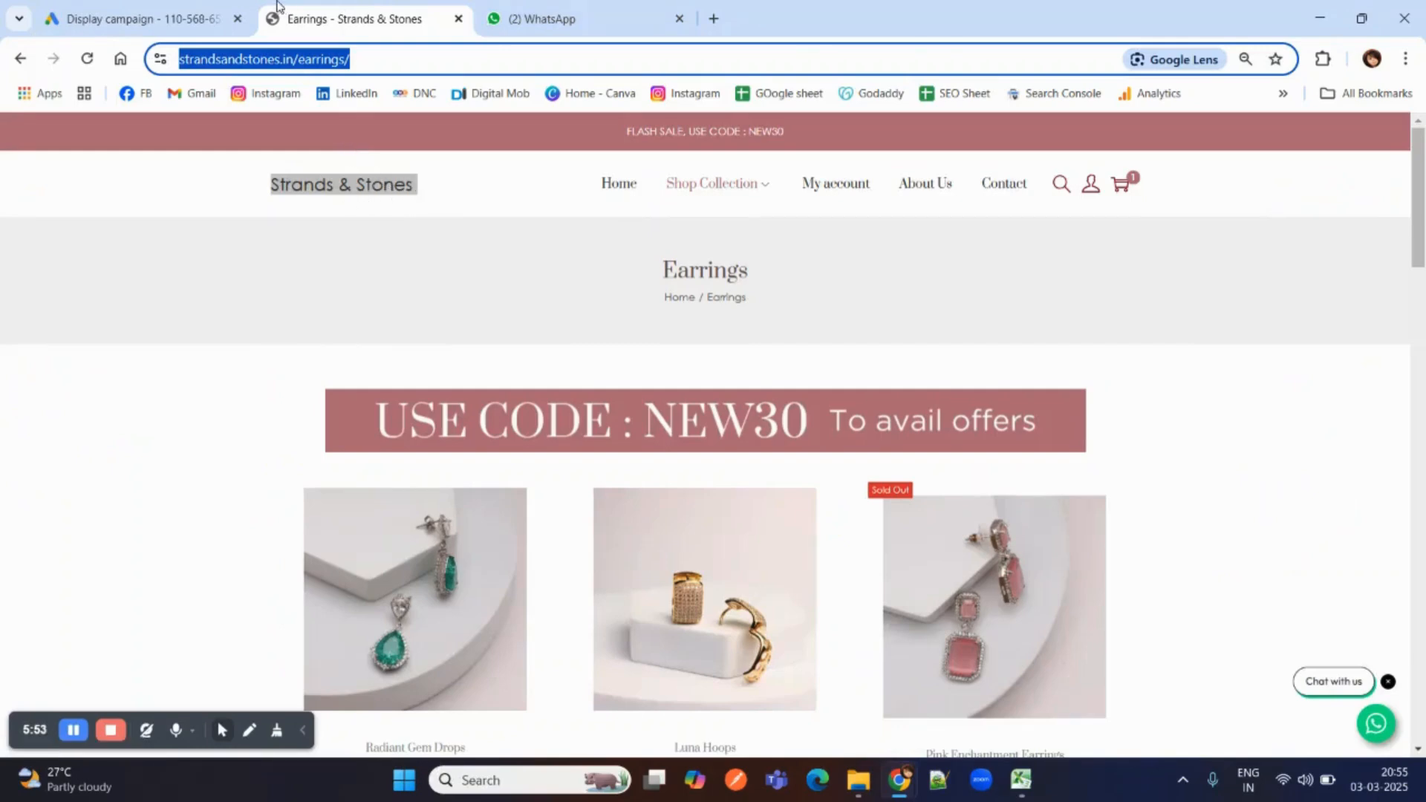
{"action": "left_click", "coordinate": [167, 6]}
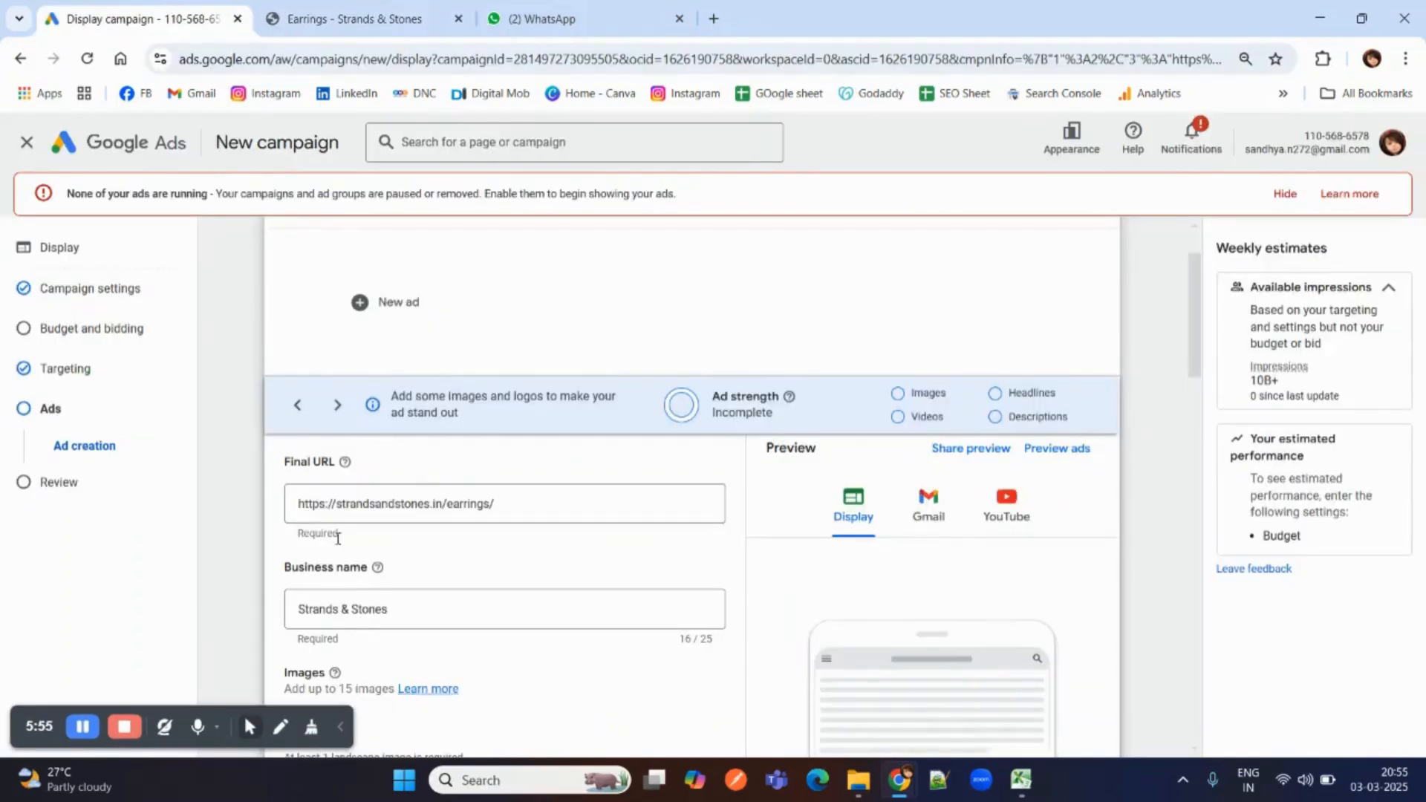
Upload the images E1.png, E2.png, E3.png, E4.png and e5.png from the Display Ad folder and save them to the ad.
{"action": "scroll", "coordinate": [355, 559], "scroll_direction": "down", "scroll_amount": 1}
{"action": "scroll", "coordinate": [354, 580], "scroll_direction": "down", "scroll_amount": 1}
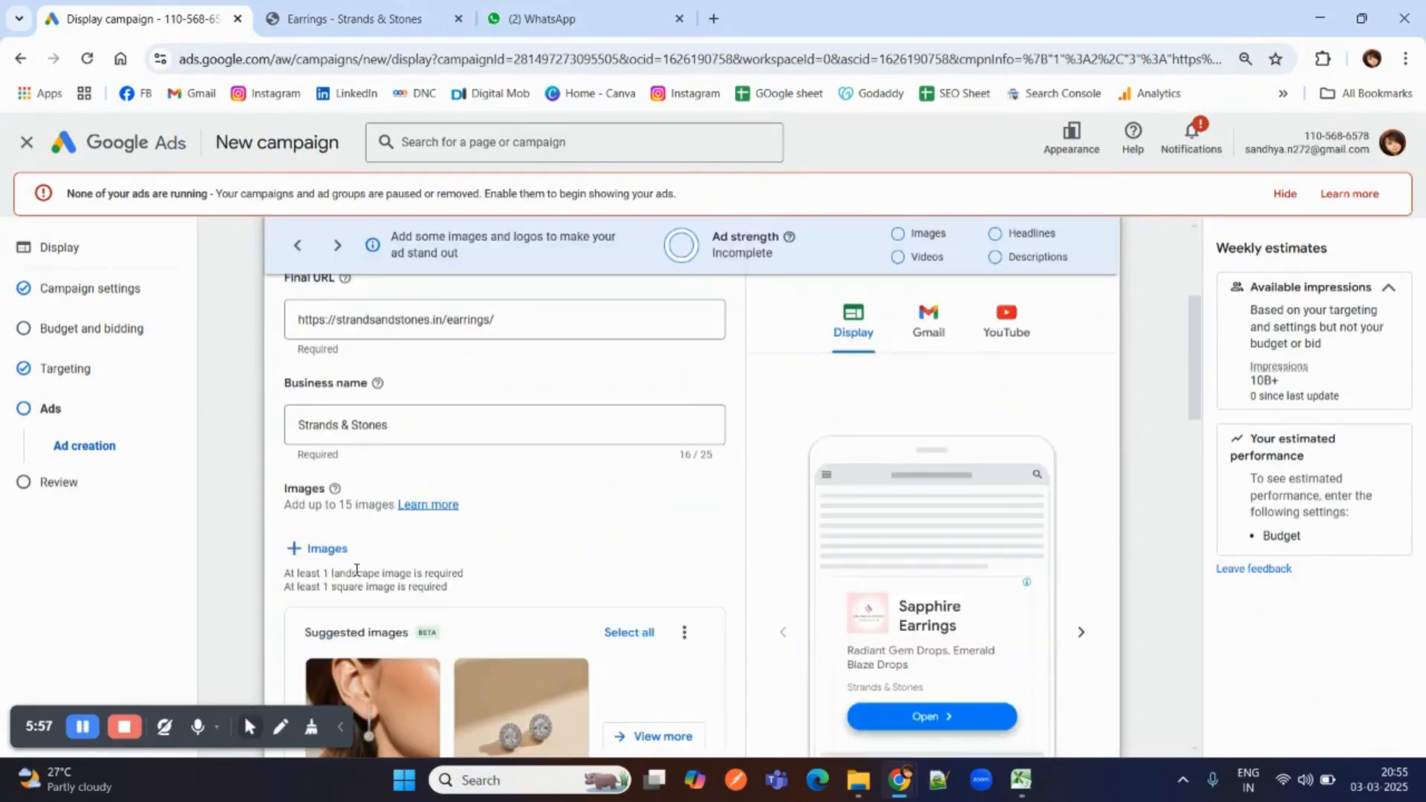
{"action": "left_click", "coordinate": [320, 548]}
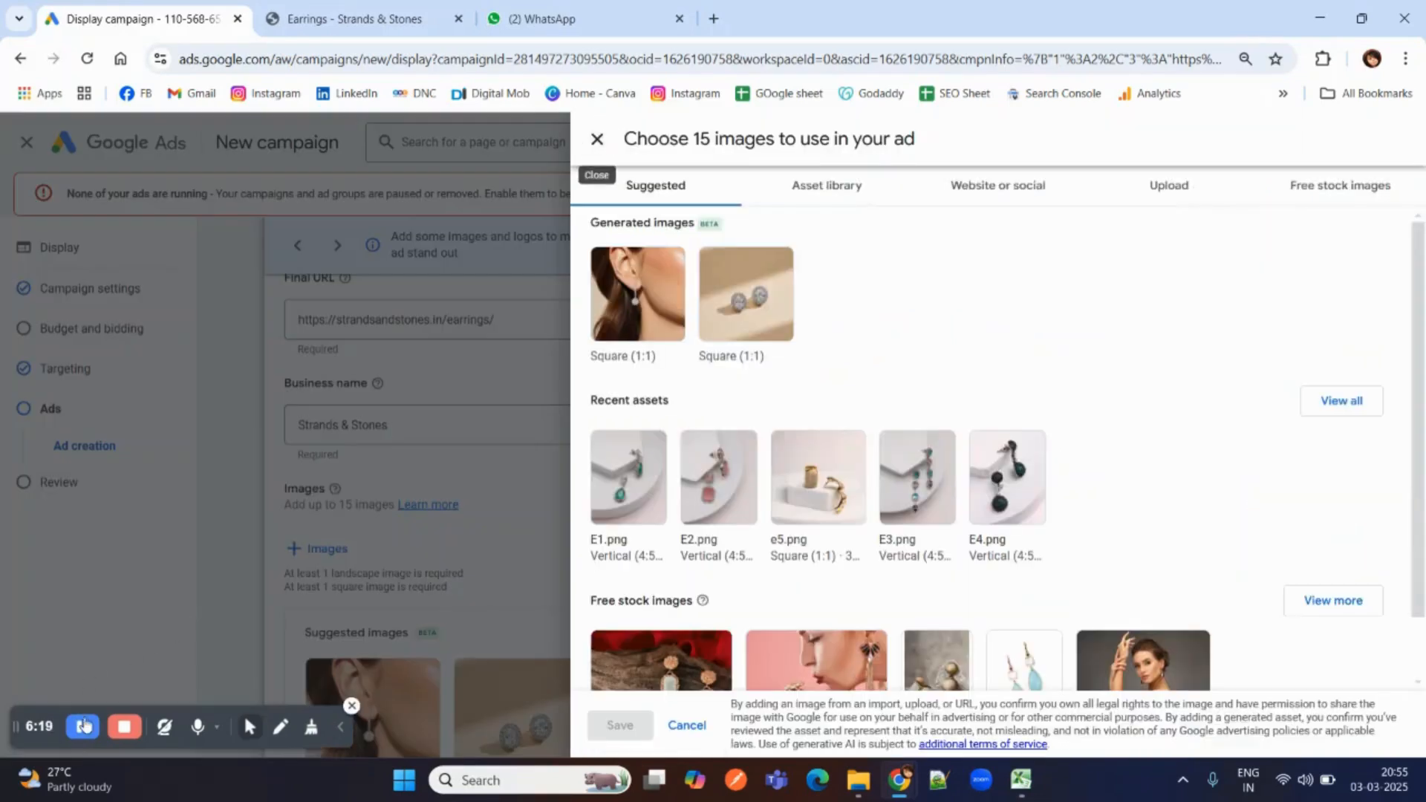
{"action": "left_click", "coordinate": [1182, 194]}
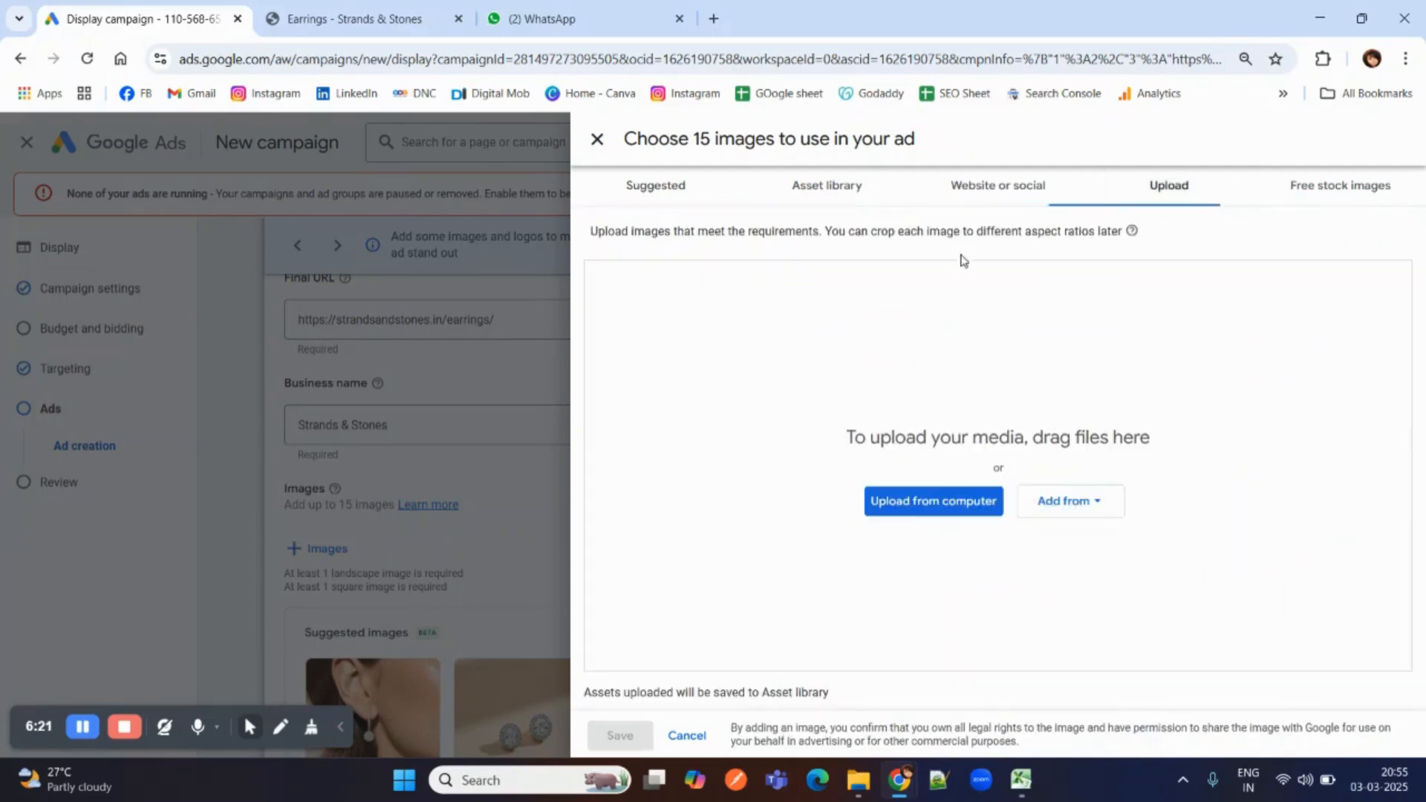
{"action": "left_click", "coordinate": [930, 512]}
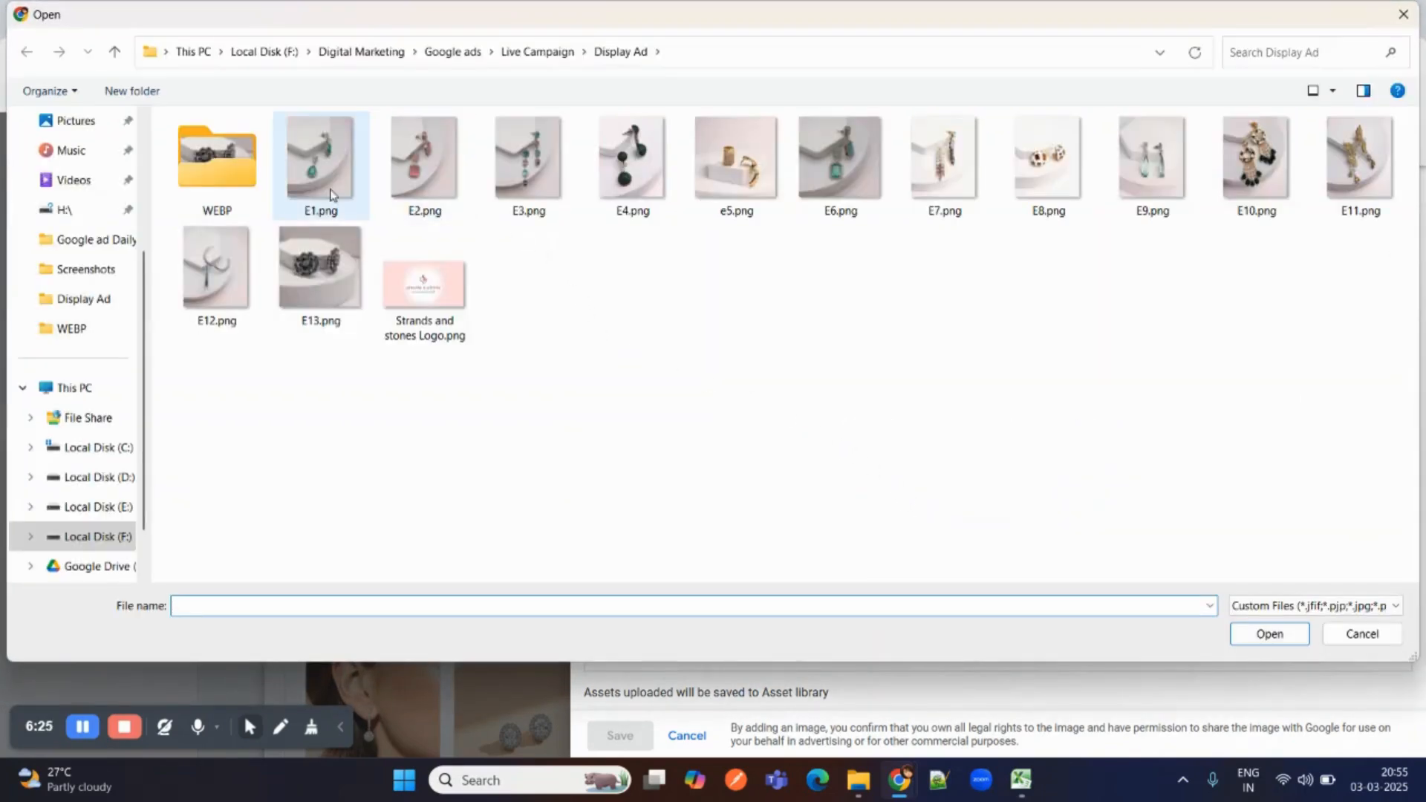
{"action": "left_click", "coordinate": [336, 174]}
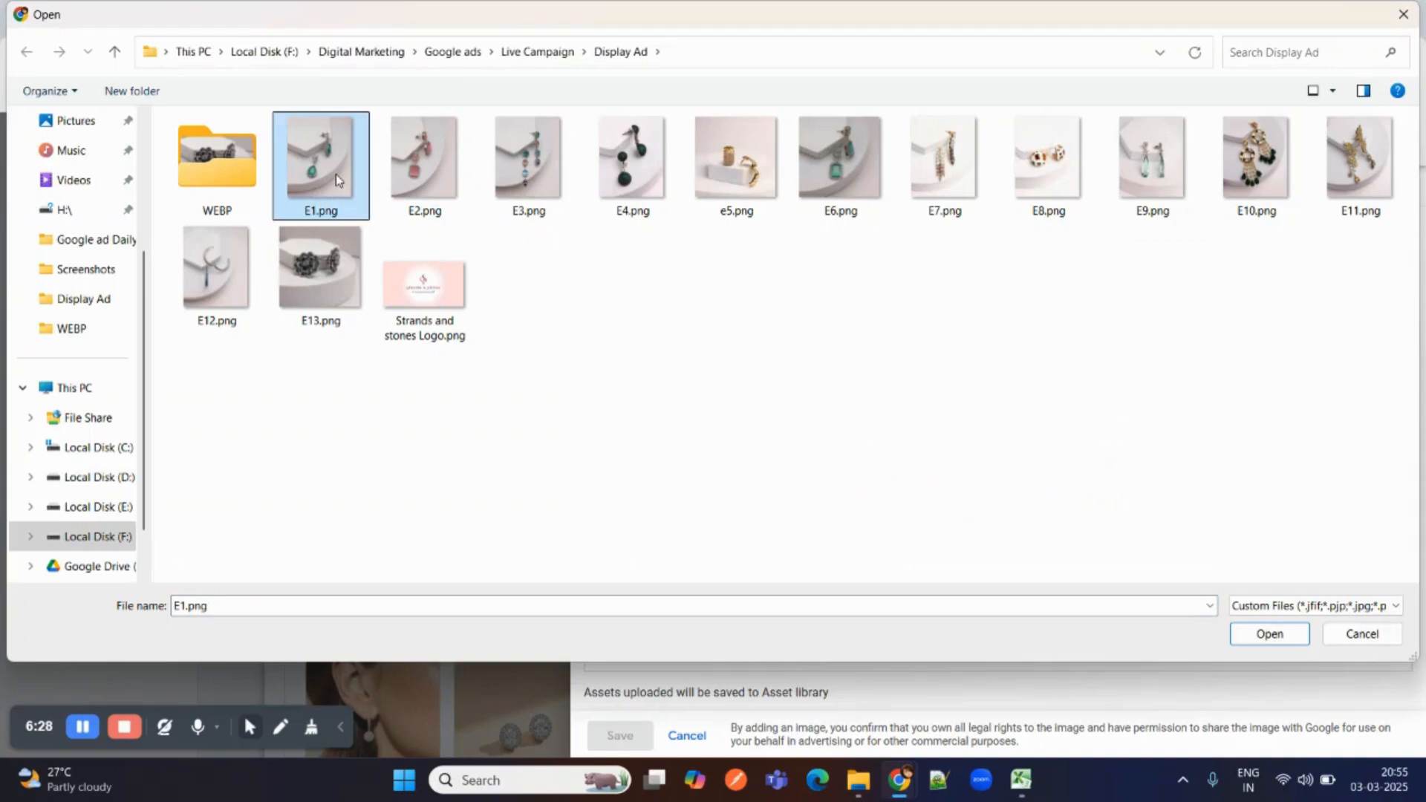
{"action": "left_click", "coordinate": [723, 184], "text": "shift"}
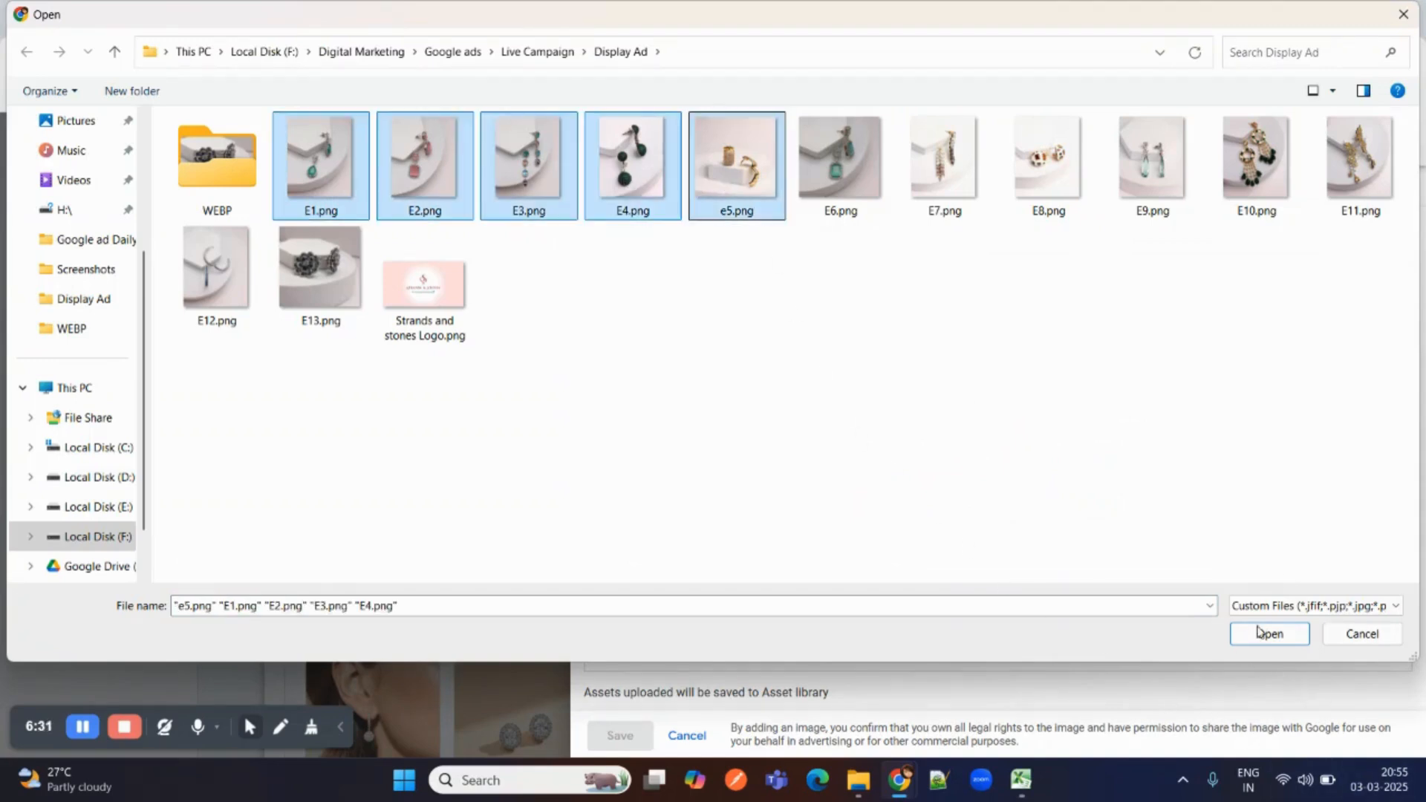
{"action": "left_click", "coordinate": [1274, 645]}
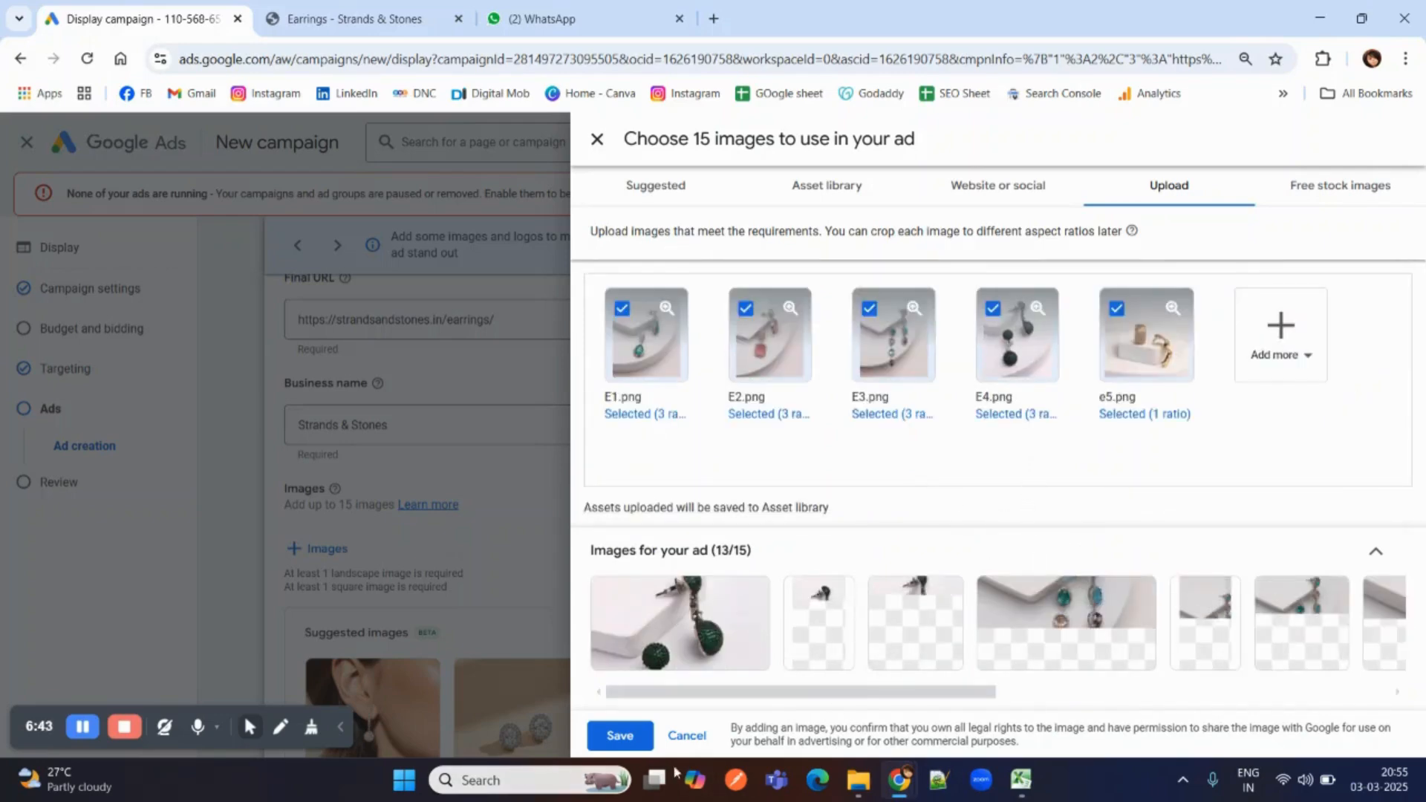
{"action": "left_click", "coordinate": [620, 736]}
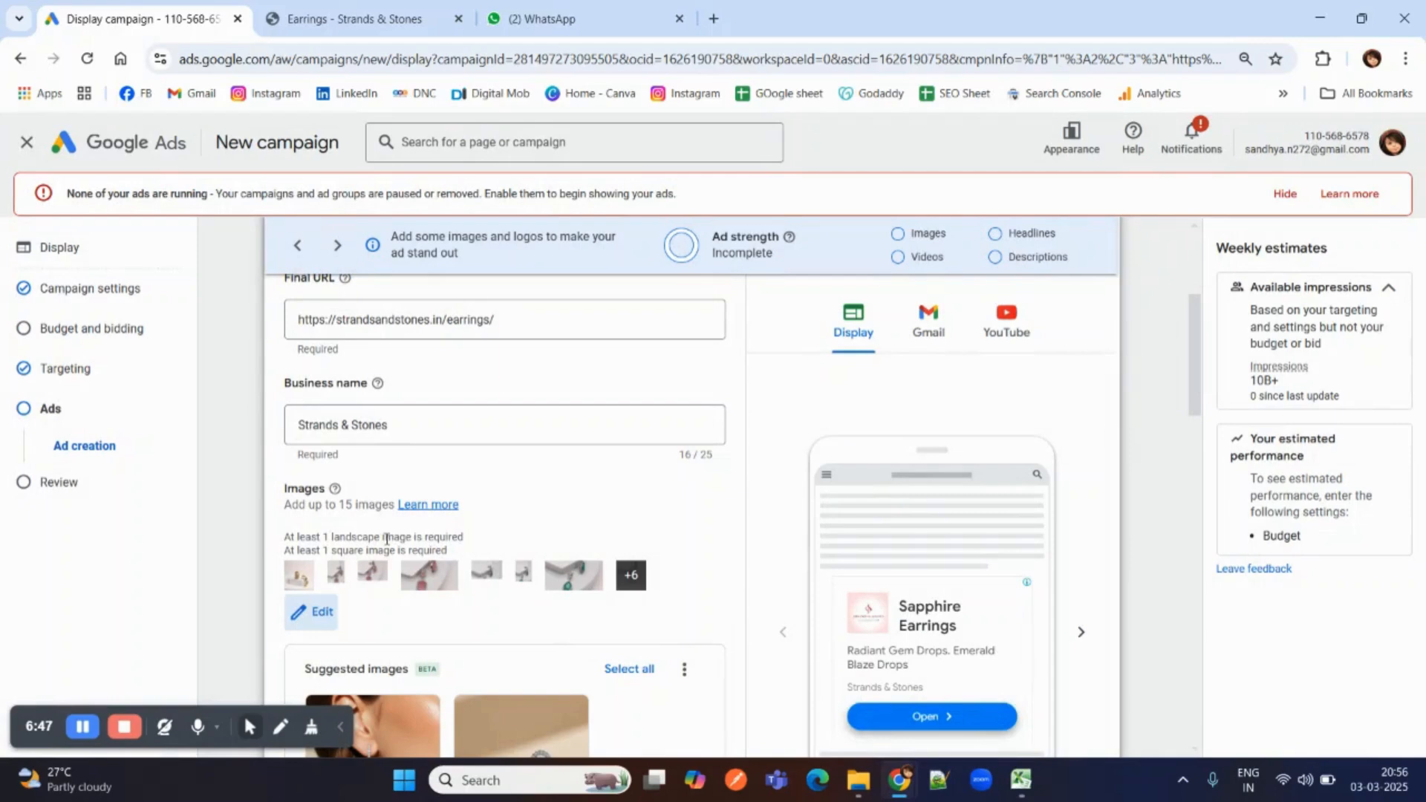
Clear the prefilled Sapphire Earrings text from the ad's first headline.
{"action": "scroll", "coordinate": [546, 492], "scroll_direction": "down", "scroll_amount": 5}
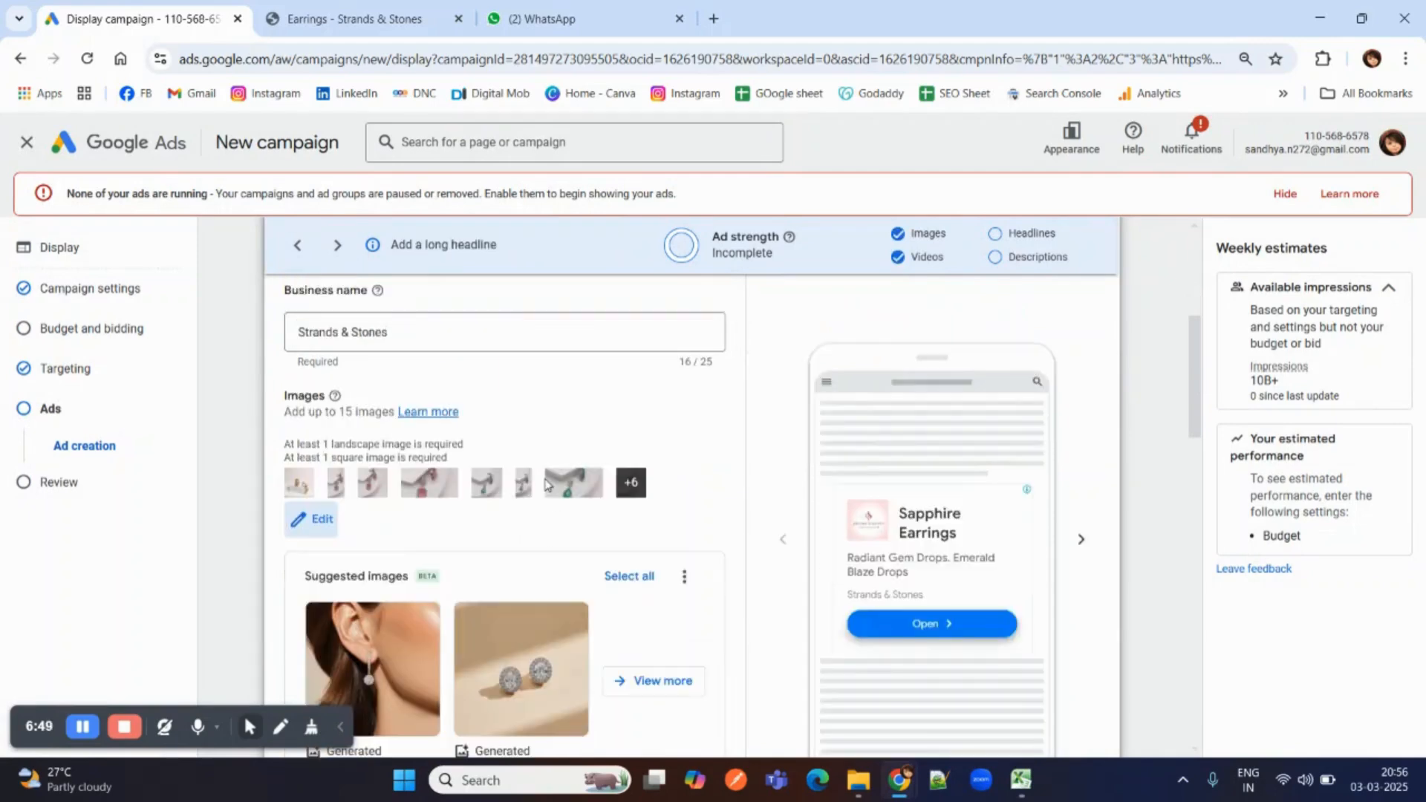
{"action": "scroll", "coordinate": [480, 439], "scroll_direction": "down", "scroll_amount": 1}
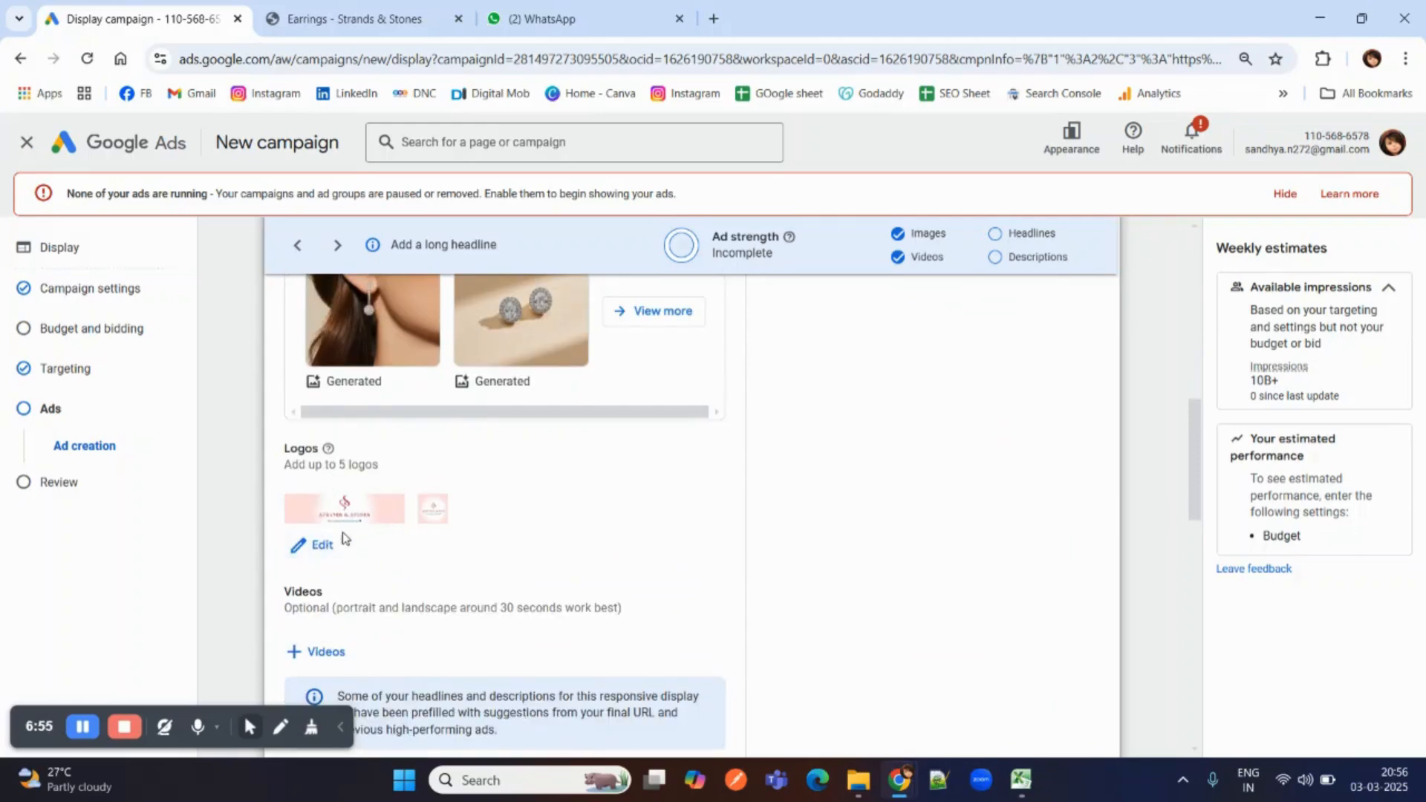
{"action": "scroll", "coordinate": [364, 529], "scroll_direction": "down", "scroll_amount": 1}
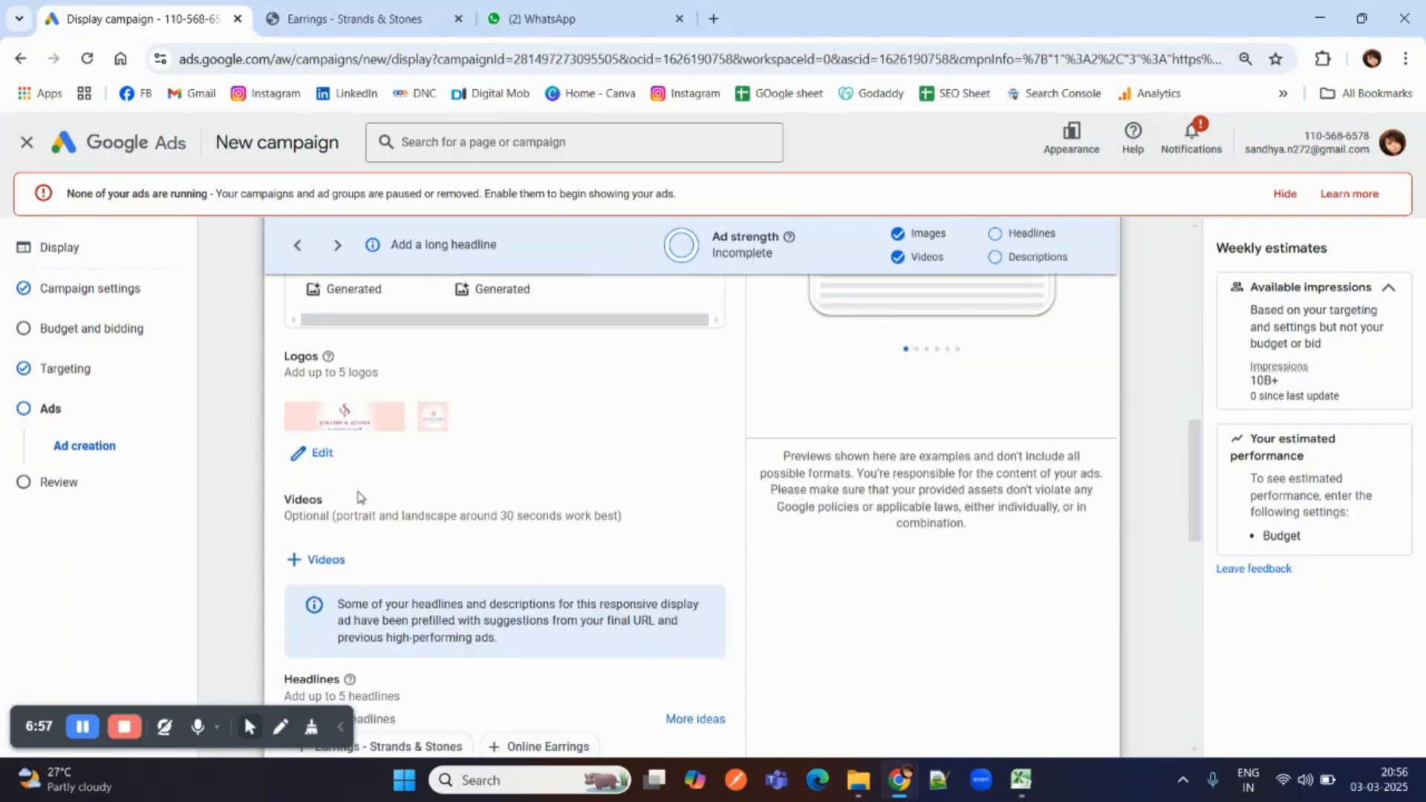
{"action": "scroll", "coordinate": [360, 496], "scroll_direction": "down", "scroll_amount": 3}
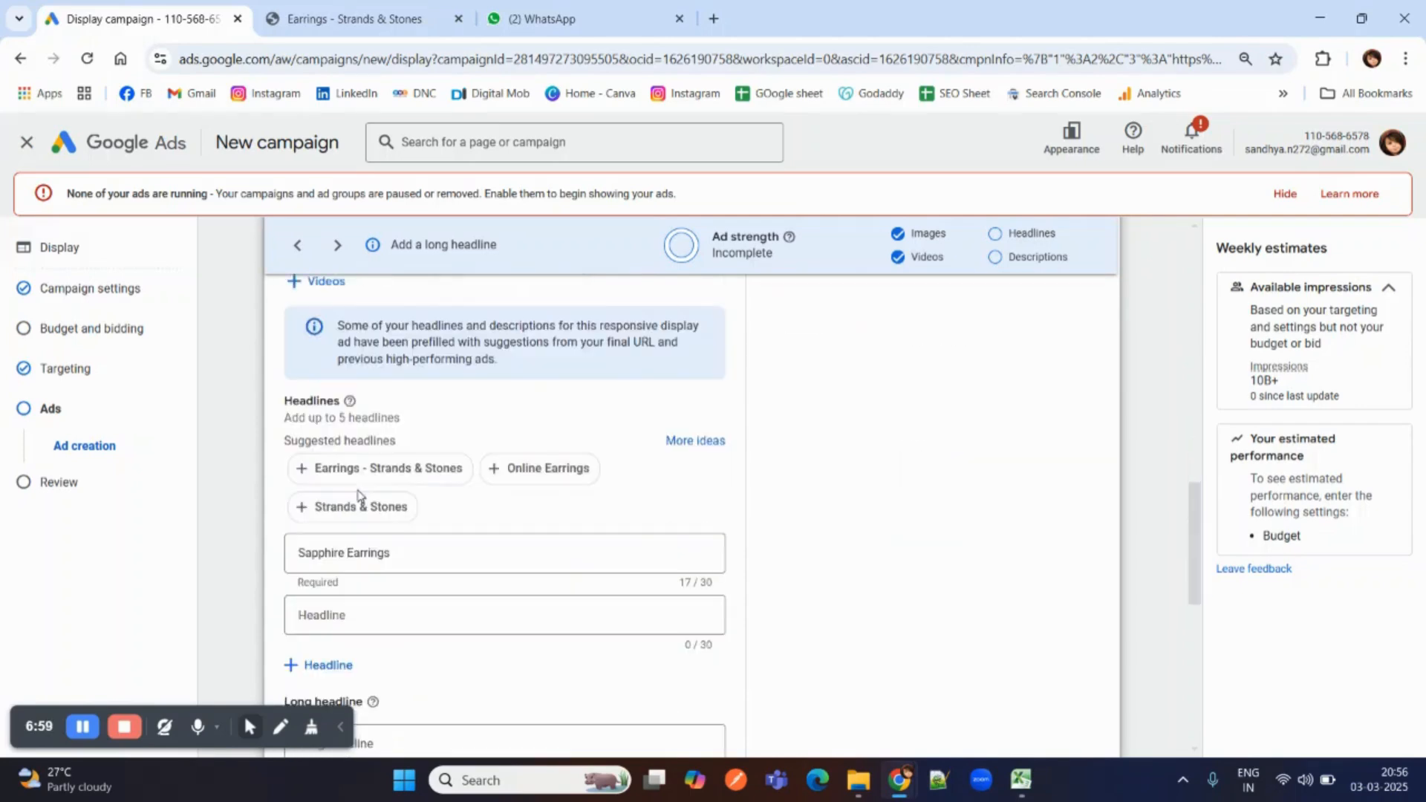
{"action": "scroll", "coordinate": [359, 495], "scroll_direction": "down", "scroll_amount": 1}
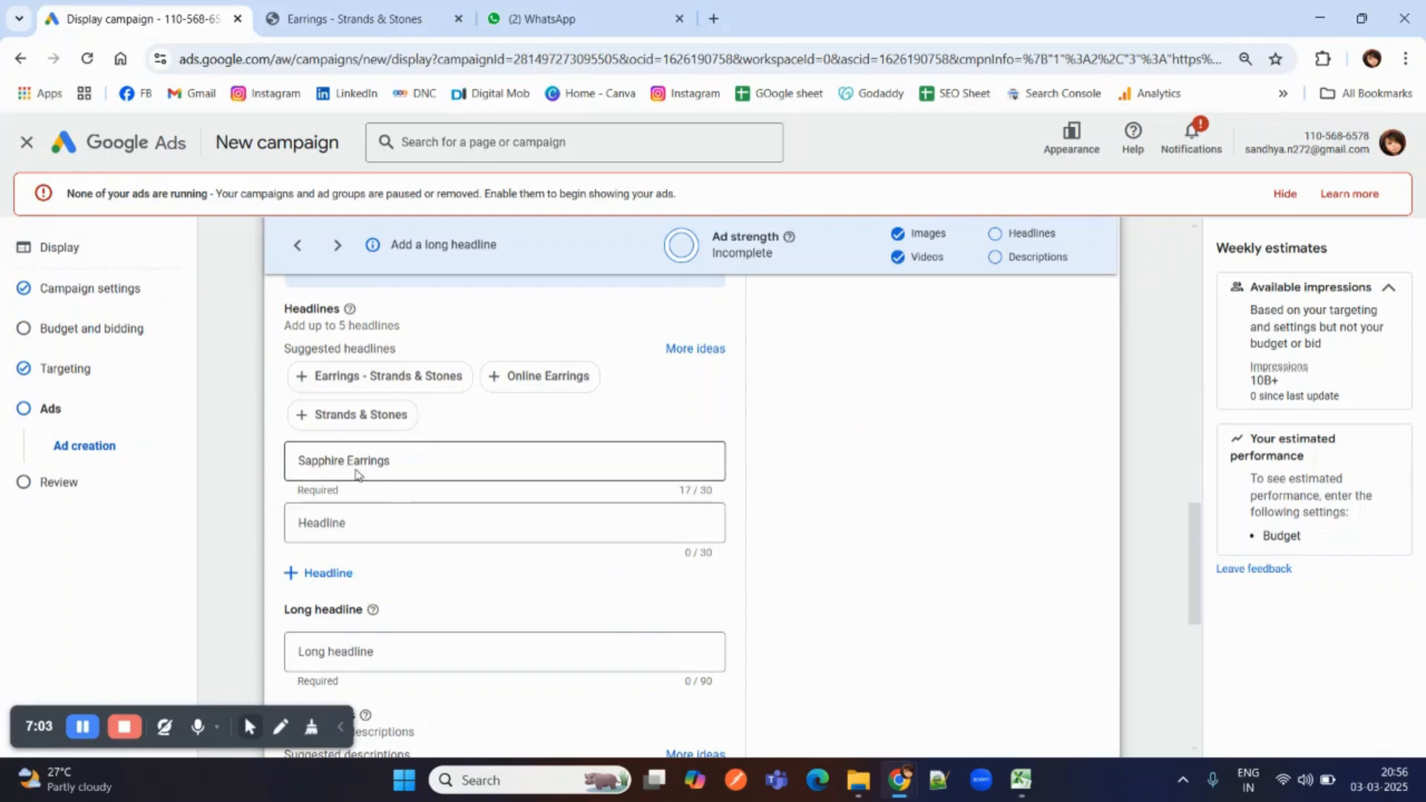
{"action": "left_click", "coordinate": [357, 475]}
{"action": "triple_click", "coordinate": [362, 464]}
{"action": "key", "text": "BackSpace"}
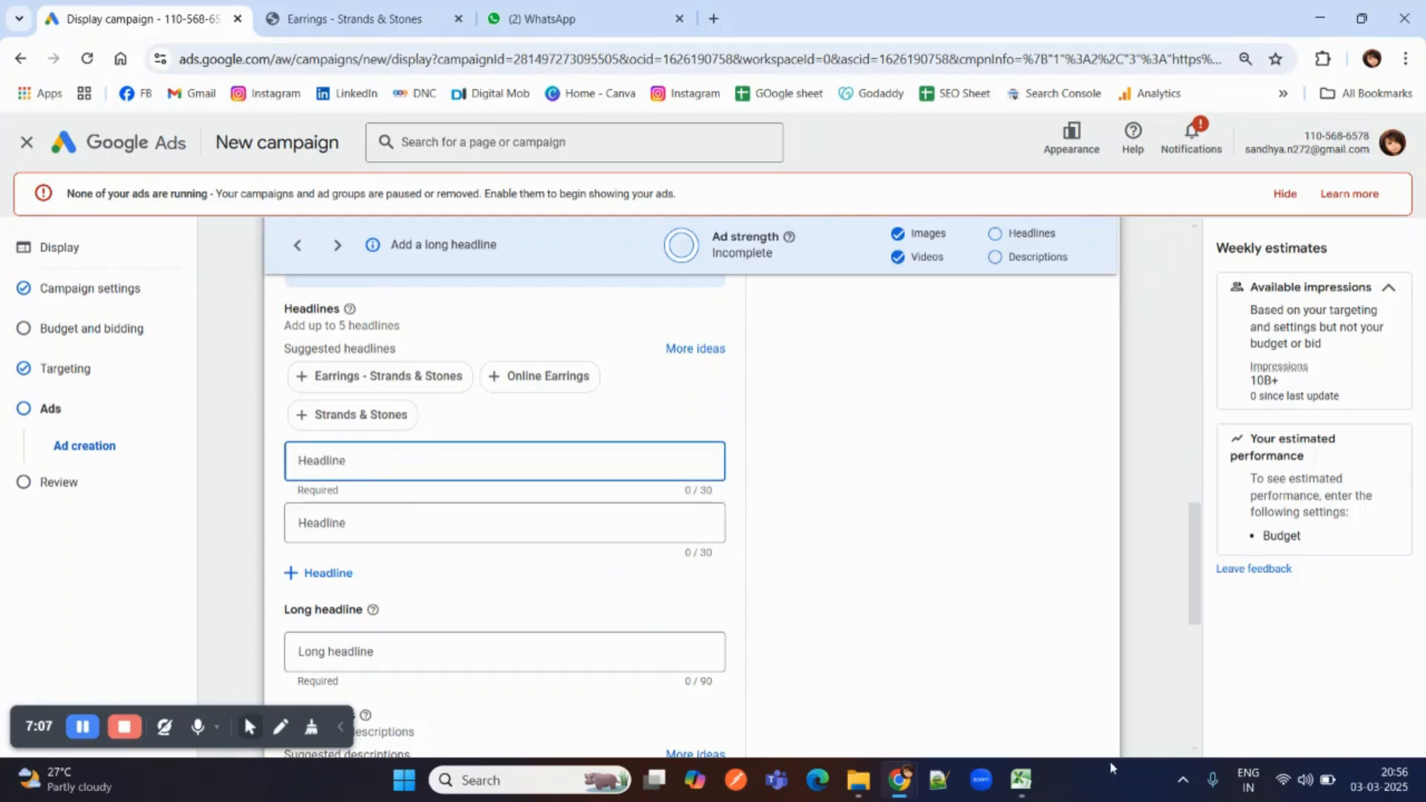
Copy "Women's Day: 30% Off Earrings" from cell A3 of the Excel workbook and paste it as the ad's first headline.
{"action": "mouse_move", "coordinate": [1020, 778]}
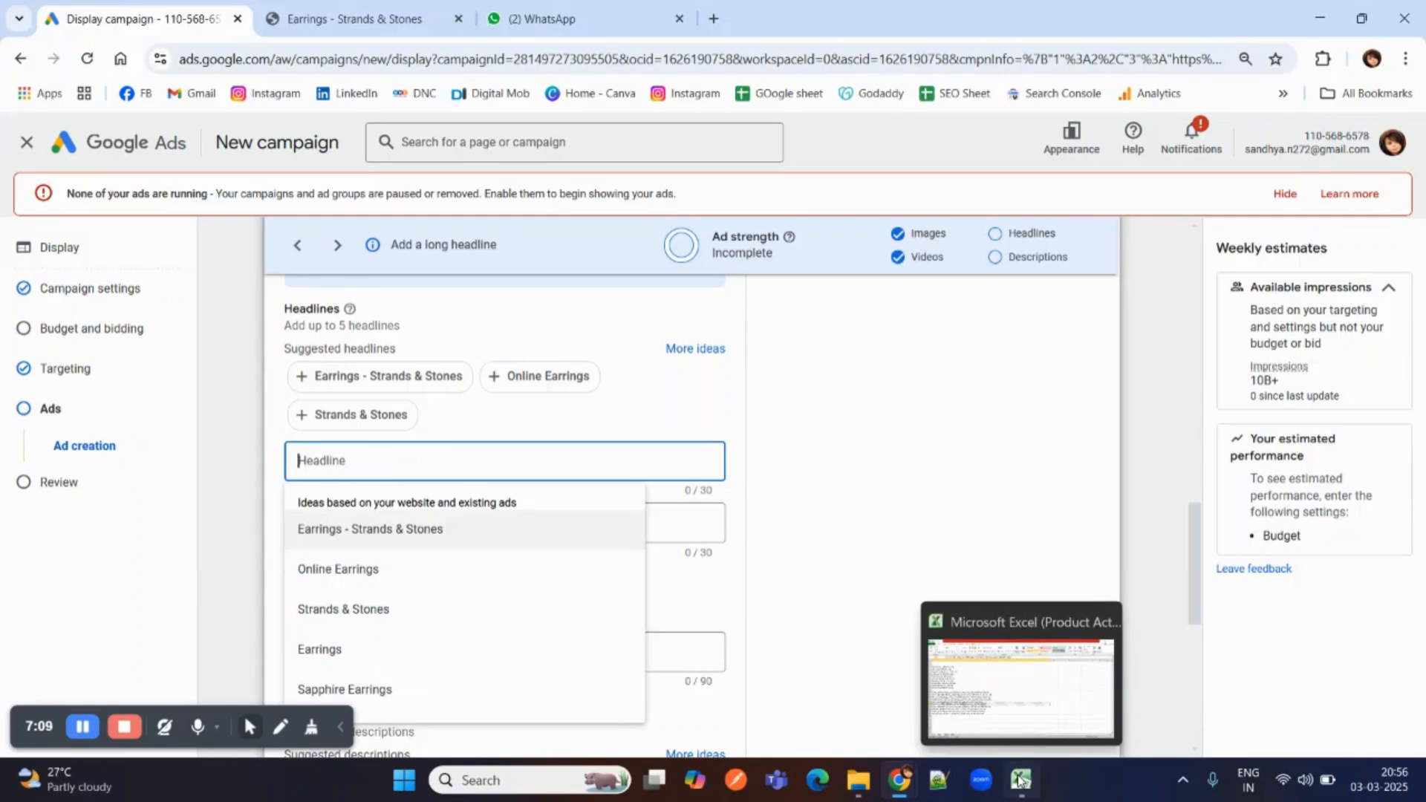
{"action": "left_click", "coordinate": [1020, 778]}
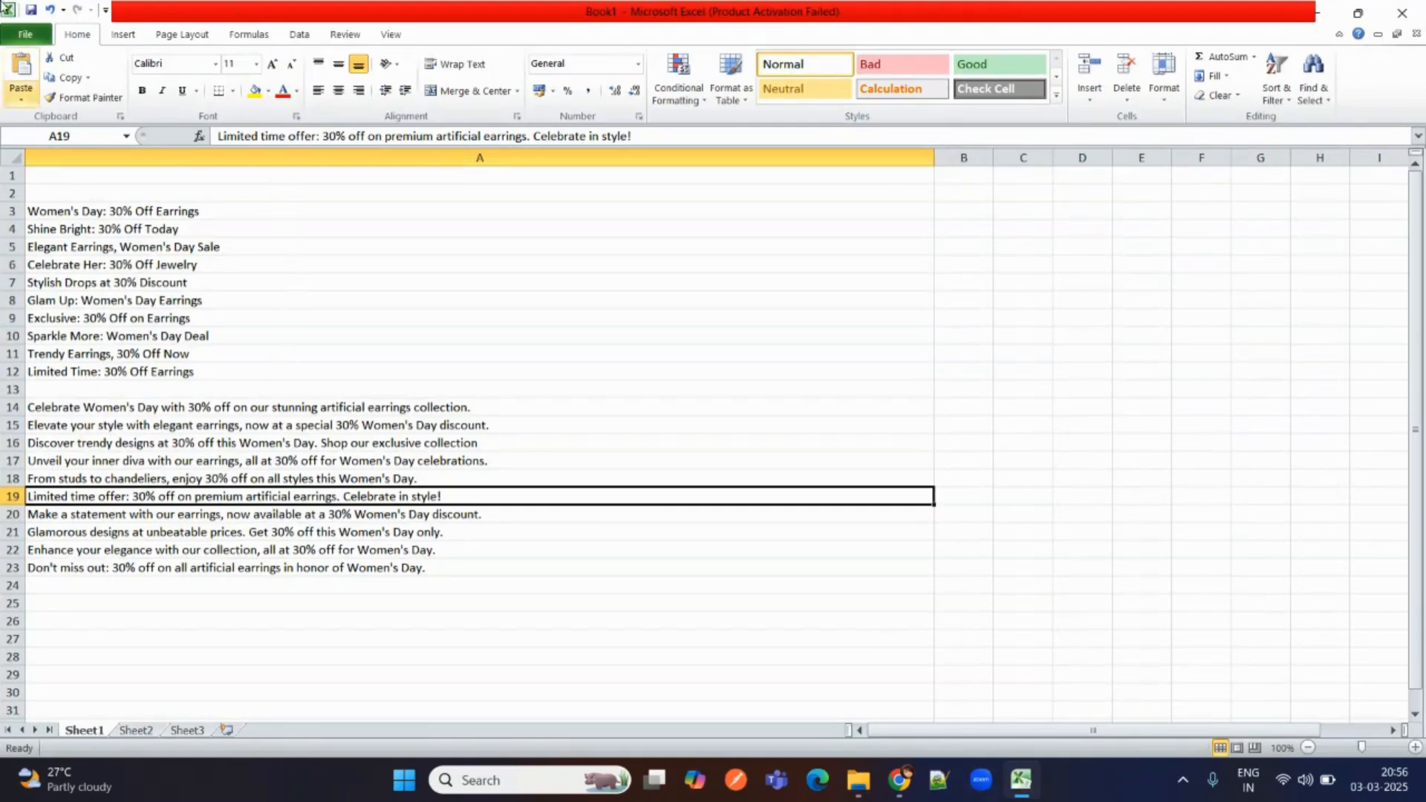
{"action": "left_click", "coordinate": [119, 213]}
{"action": "key", "text": "ctrl+c"}
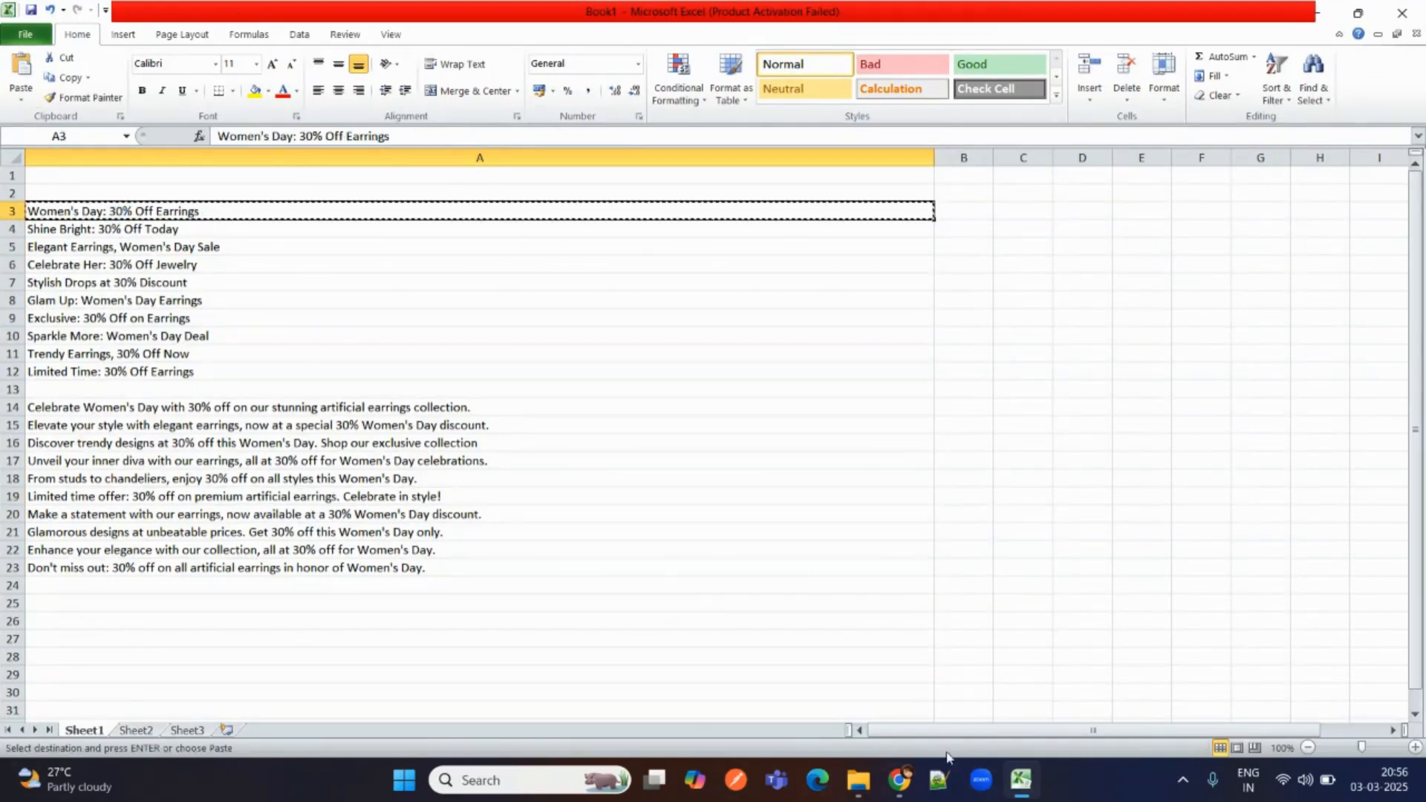
{"action": "left_click", "coordinate": [1018, 792]}
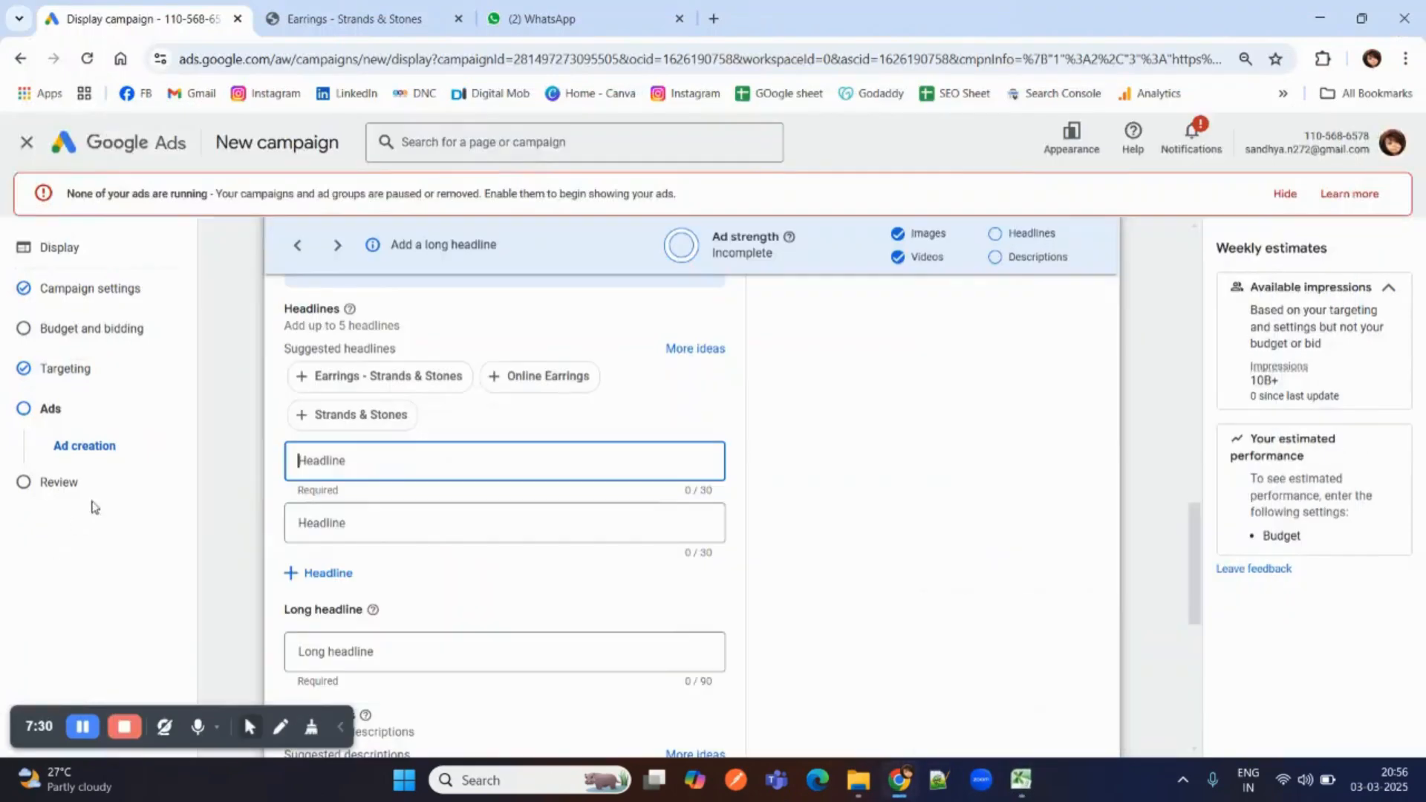
{"action": "key", "text": "ctrl+v"}
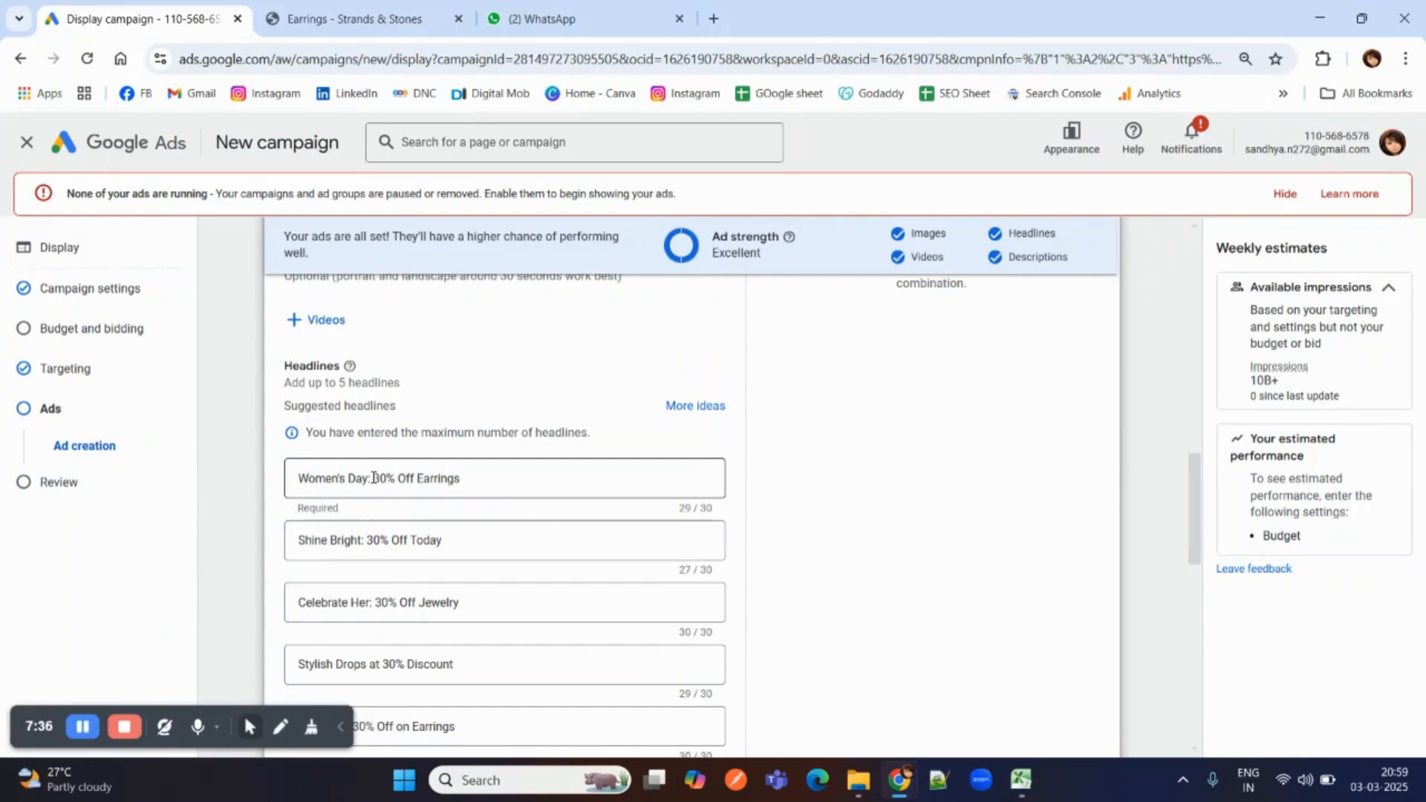
Review the ad's headlines, long headline and descriptions, and page through the first three display previews.
{"action": "scroll", "coordinate": [374, 478], "scroll_direction": "down", "scroll_amount": 6}
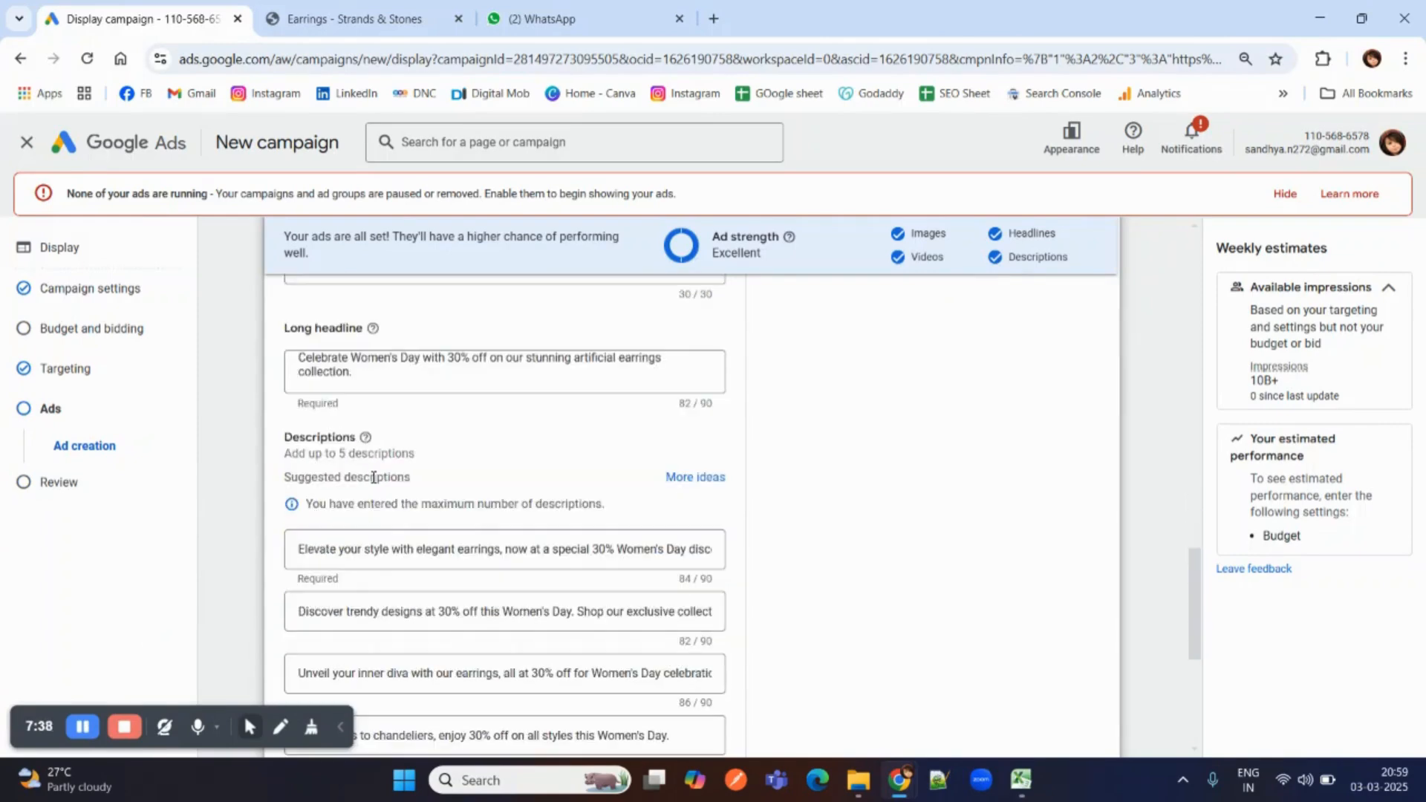
{"action": "scroll", "coordinate": [374, 478], "scroll_direction": "down", "scroll_amount": 1}
{"action": "scroll", "coordinate": [374, 483], "scroll_direction": "down", "scroll_amount": 1}
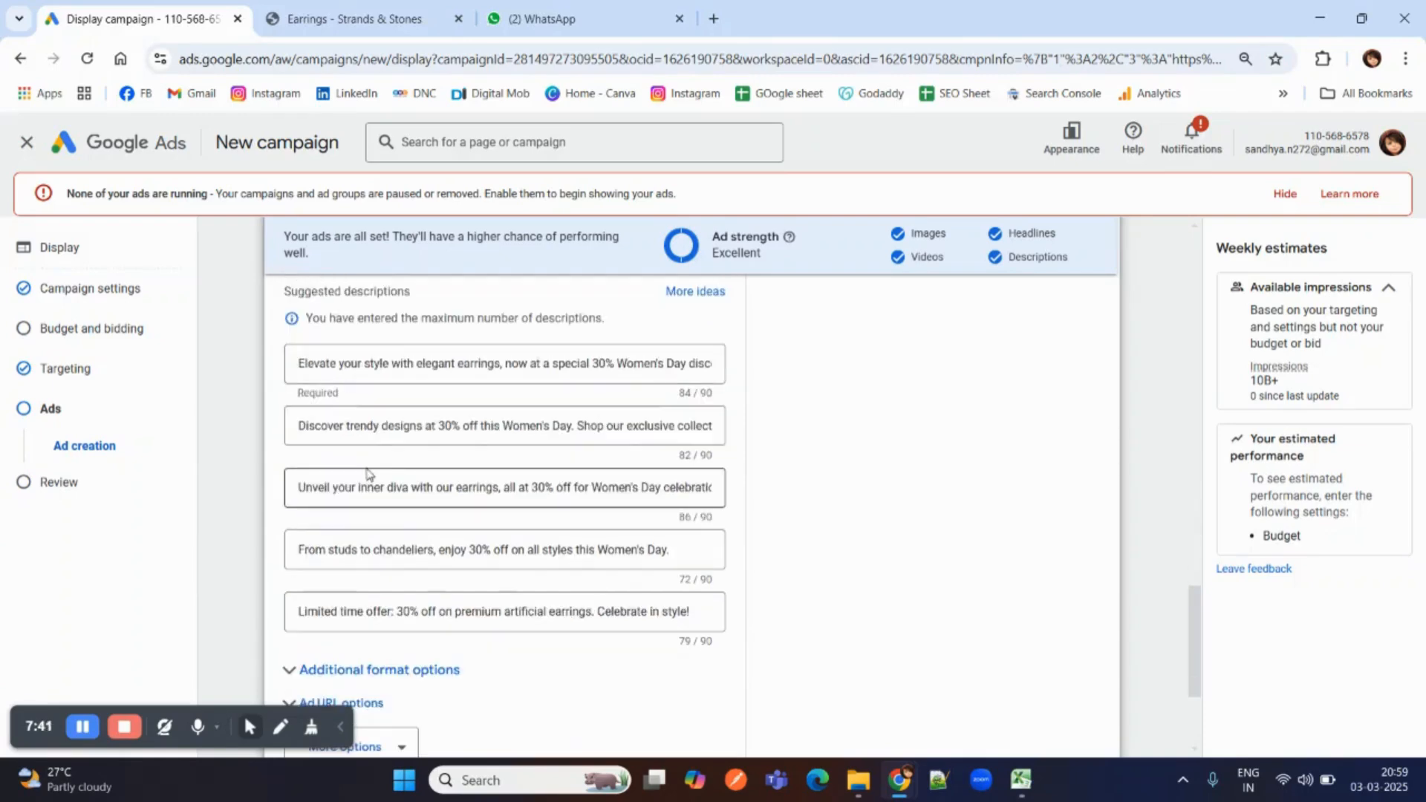
{"action": "scroll", "coordinate": [368, 476], "scroll_direction": "down", "scroll_amount": 1}
{"action": "scroll", "coordinate": [369, 473], "scroll_direction": "up", "scroll_amount": 13}
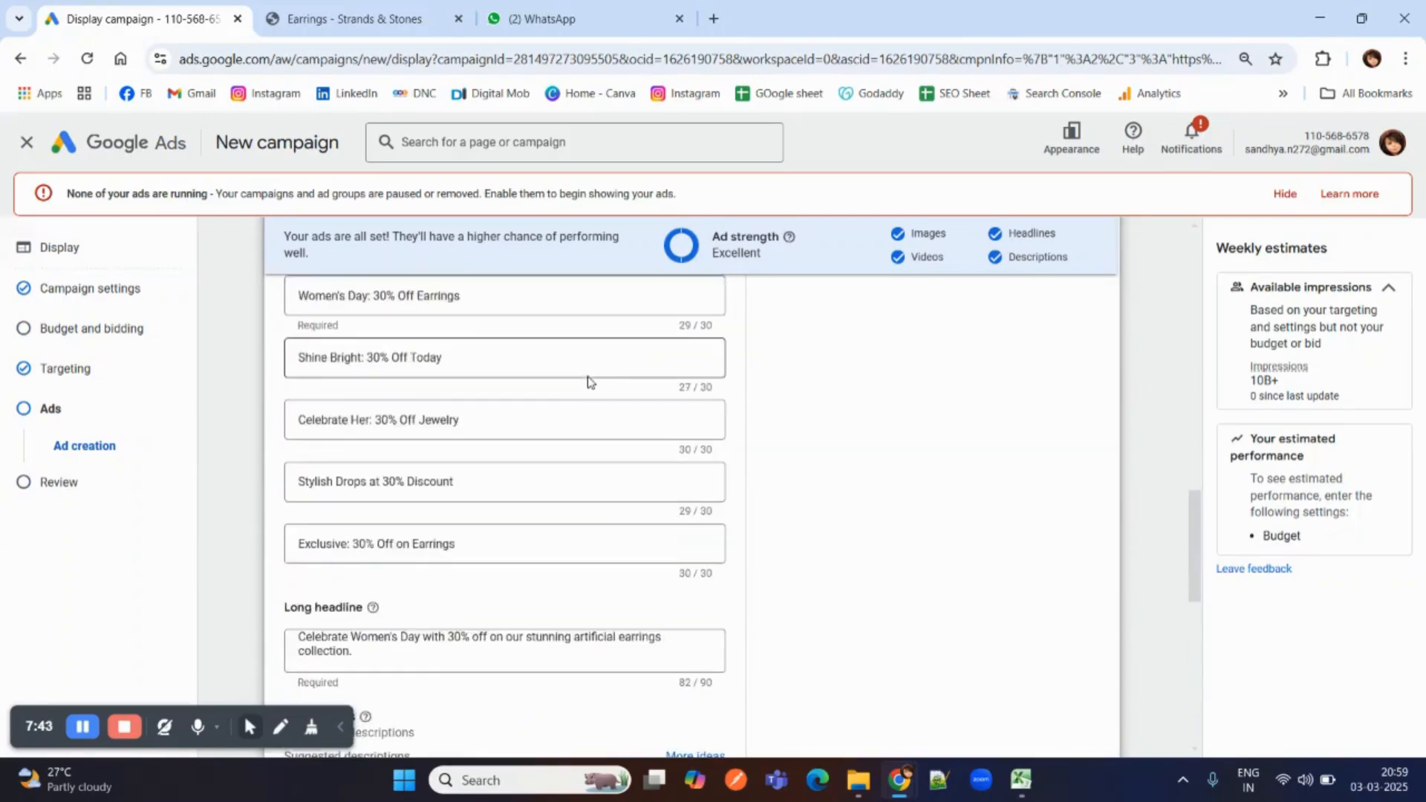
{"action": "scroll", "coordinate": [758, 393], "scroll_direction": "up", "scroll_amount": 3}
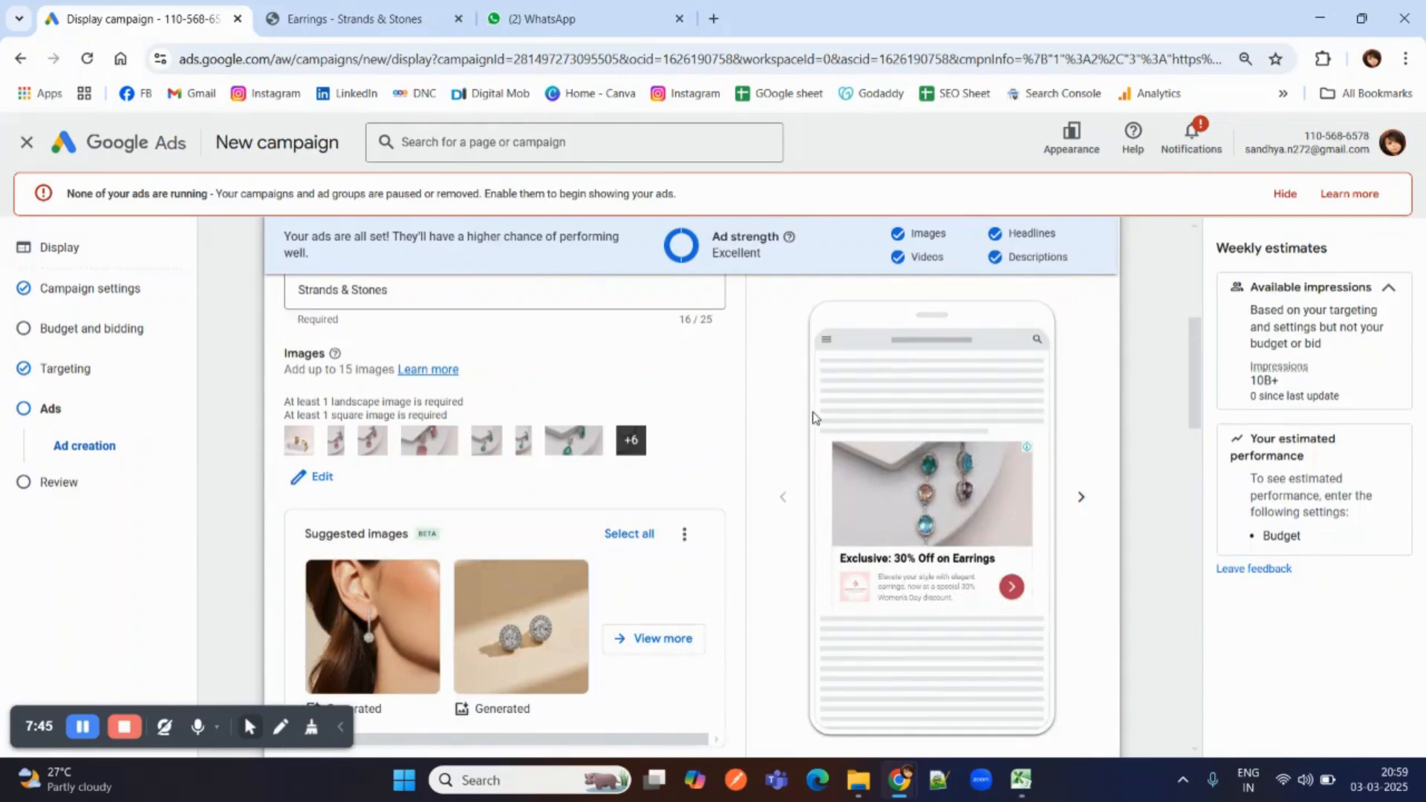
{"action": "scroll", "coordinate": [813, 412], "scroll_direction": "down", "scroll_amount": 2}
{"action": "scroll", "coordinate": [821, 412], "scroll_direction": "up", "scroll_amount": 1}
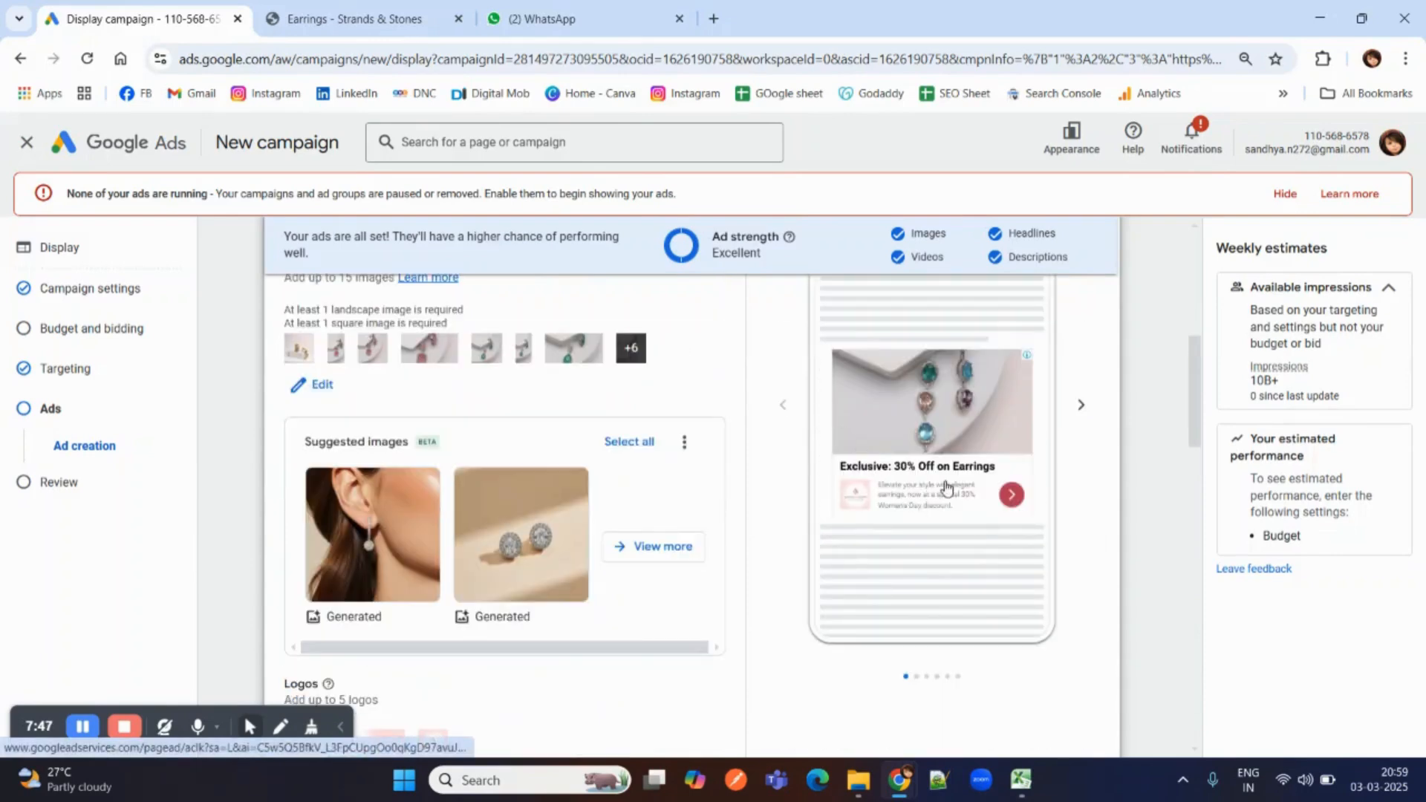
{"action": "left_click", "coordinate": [1080, 408]}
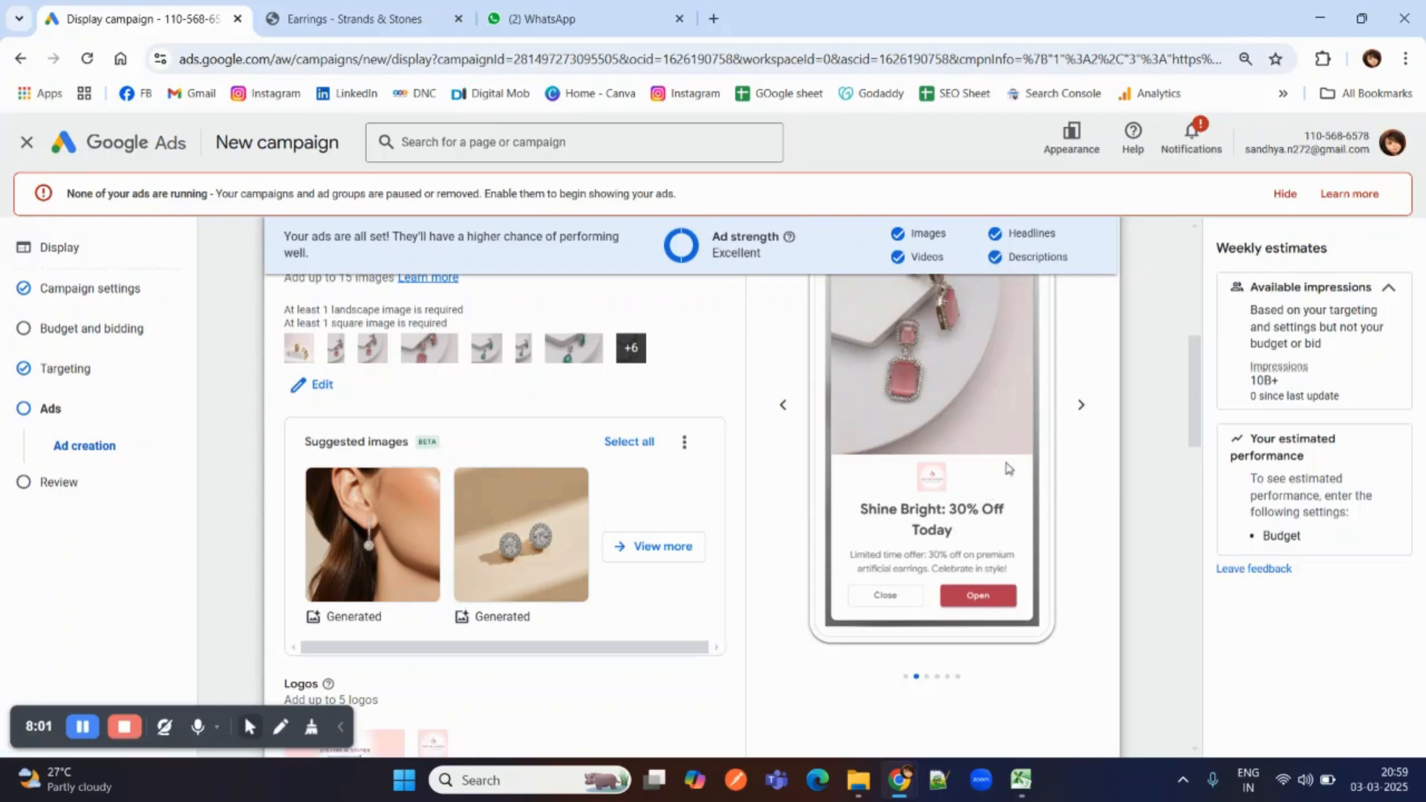
{"action": "left_click", "coordinate": [1080, 408]}
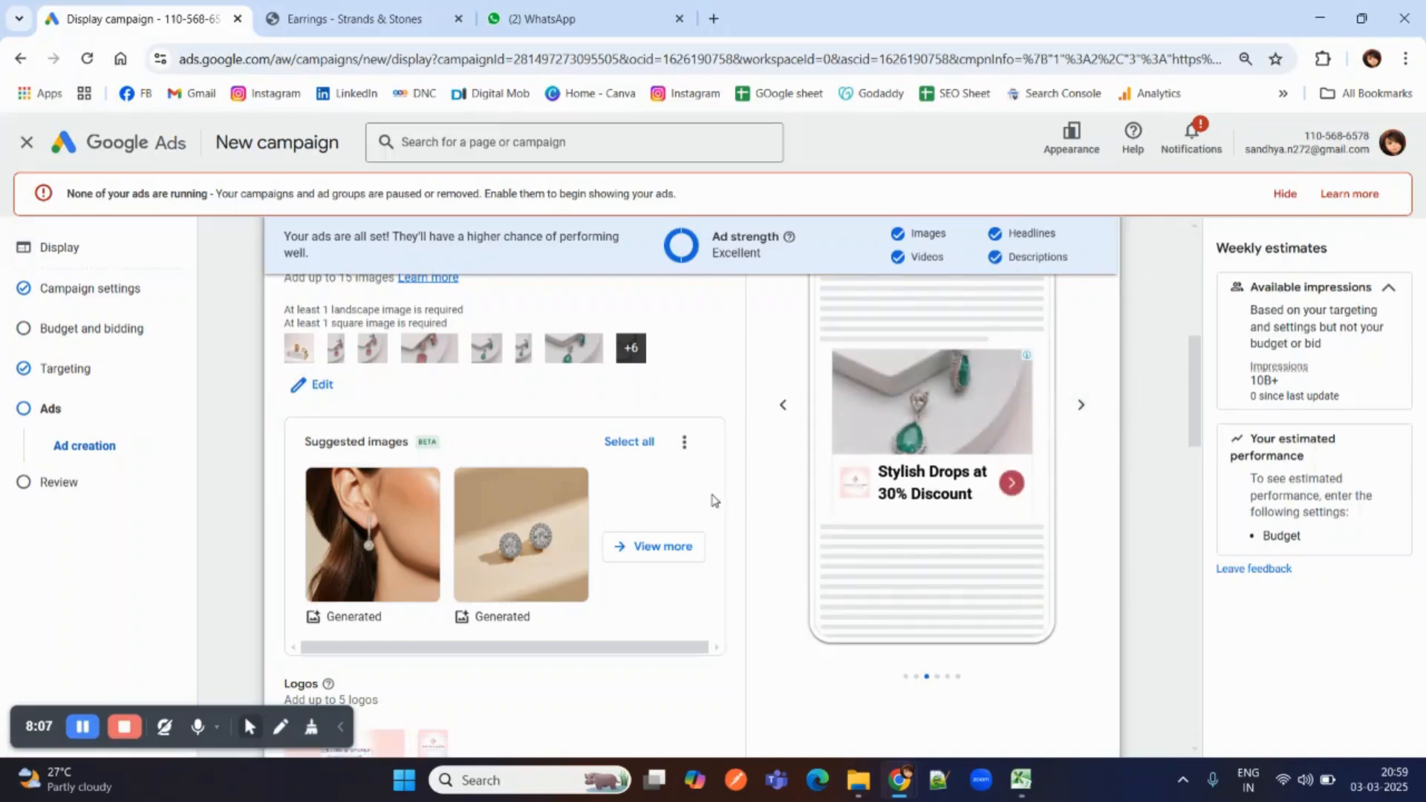
Expand the additional format options and review the asset enhancements, auto-generated video and native formats settings.
{"action": "scroll", "coordinate": [614, 554], "scroll_direction": "down", "scroll_amount": 12}
{"action": "scroll", "coordinate": [342, 555], "scroll_direction": "down", "scroll_amount": 8}
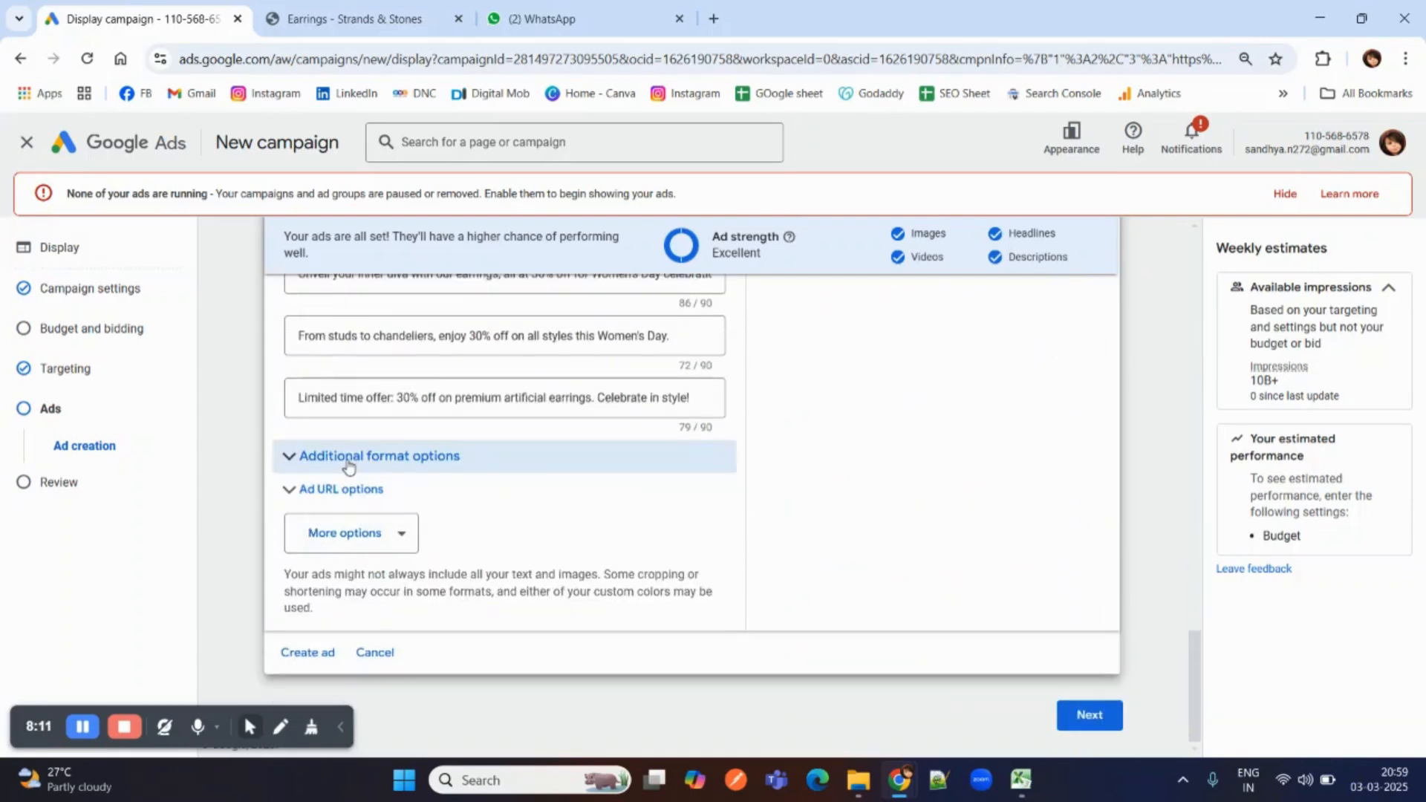
{"action": "left_click", "coordinate": [349, 466]}
{"action": "scroll", "coordinate": [346, 467], "scroll_direction": "down", "scroll_amount": 3}
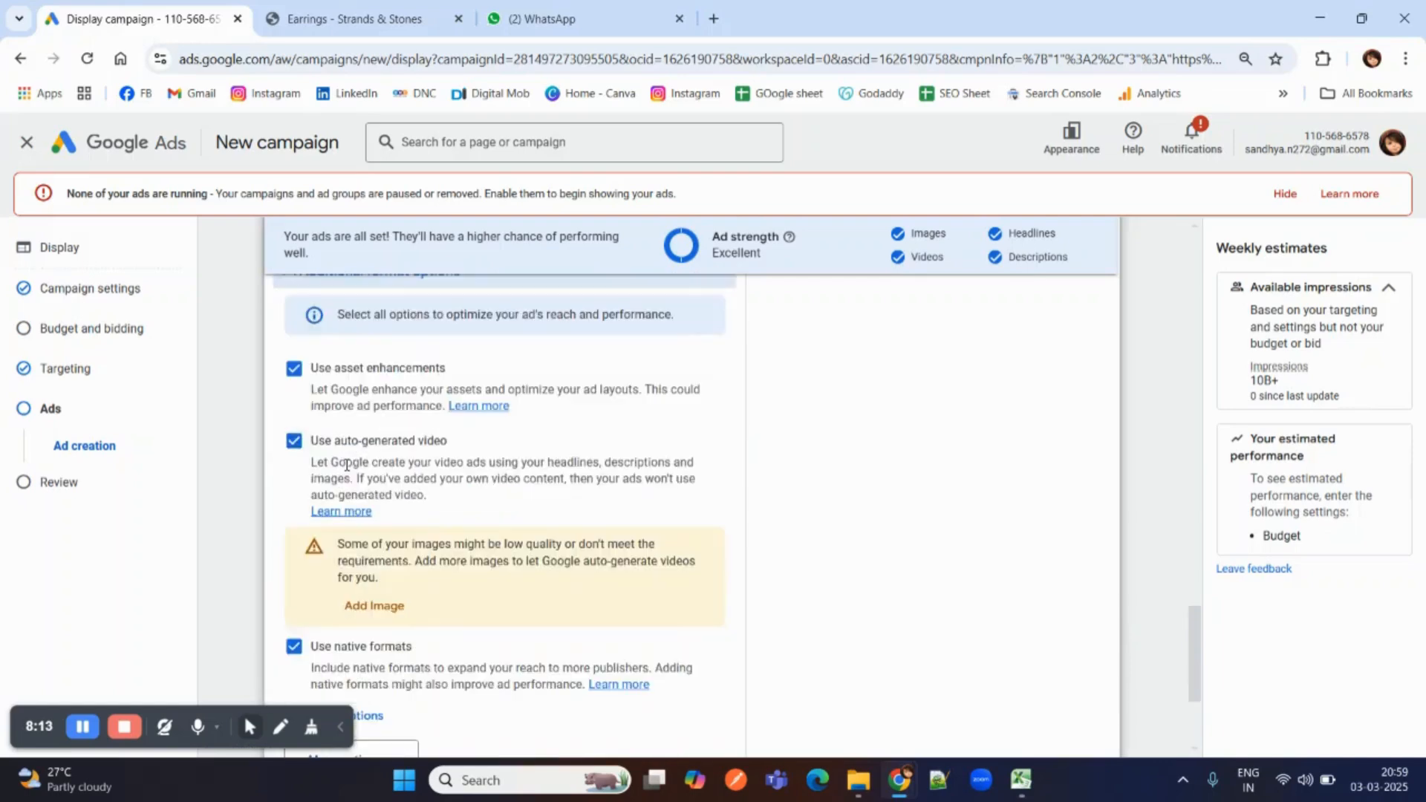
{"action": "scroll", "coordinate": [346, 465], "scroll_direction": "down", "scroll_amount": 3}
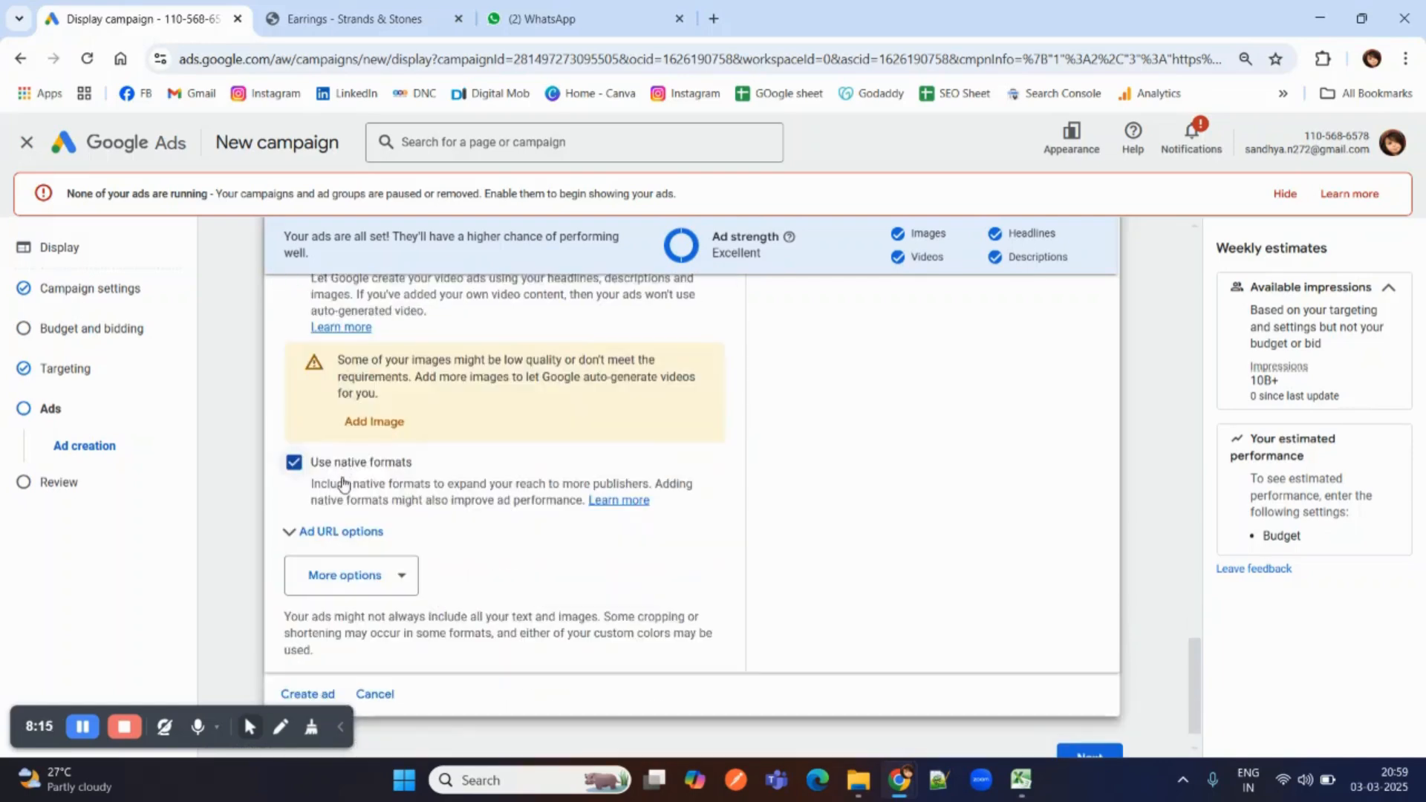
Add call to action text to the ad and set it to Shop Now.
{"action": "left_click", "coordinate": [360, 532]}
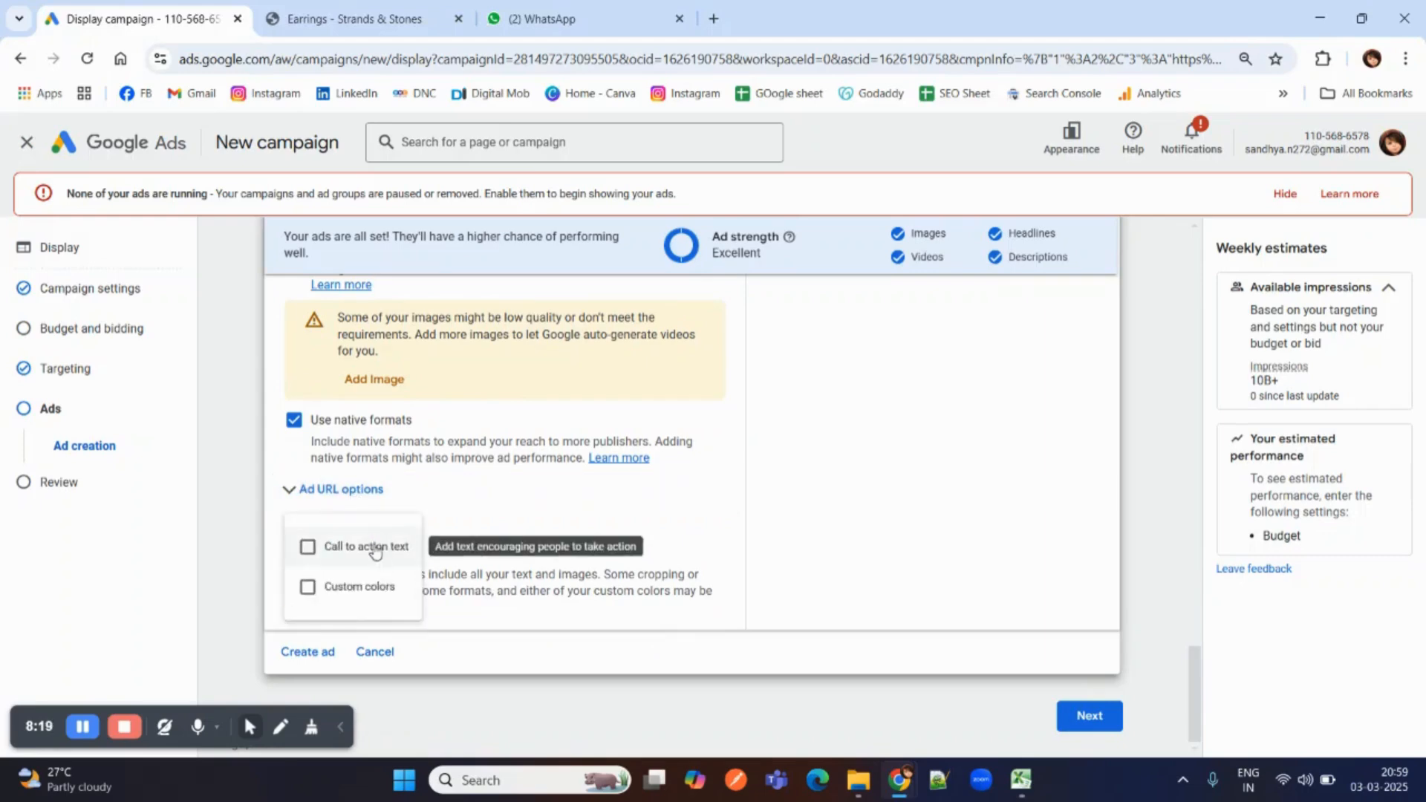
{"action": "left_click", "coordinate": [375, 549]}
{"action": "scroll", "coordinate": [368, 523], "scroll_direction": "down", "scroll_amount": 1}
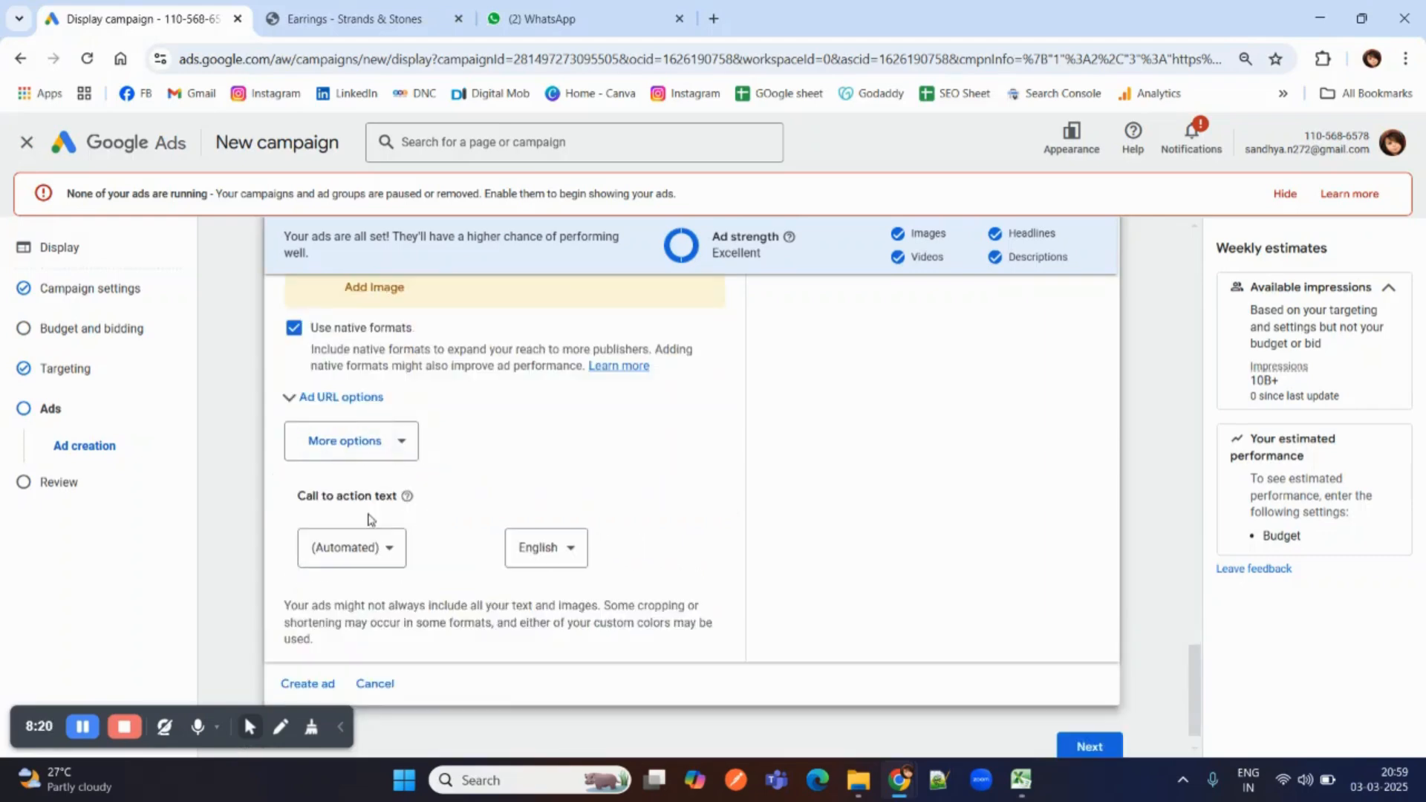
{"action": "left_click", "coordinate": [364, 558]}
{"action": "scroll", "coordinate": [344, 500], "scroll_direction": "down", "scroll_amount": 2}
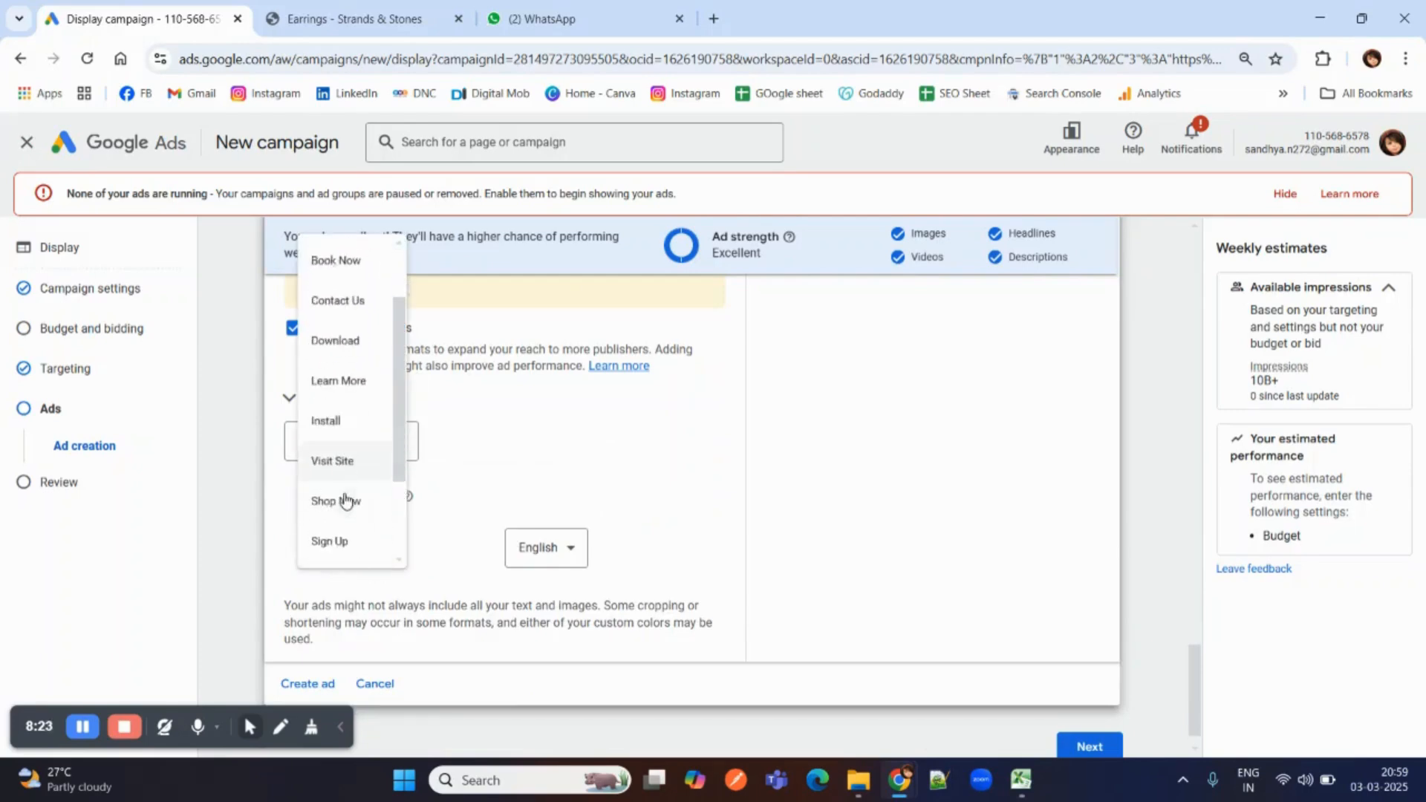
{"action": "left_click", "coordinate": [338, 405]}
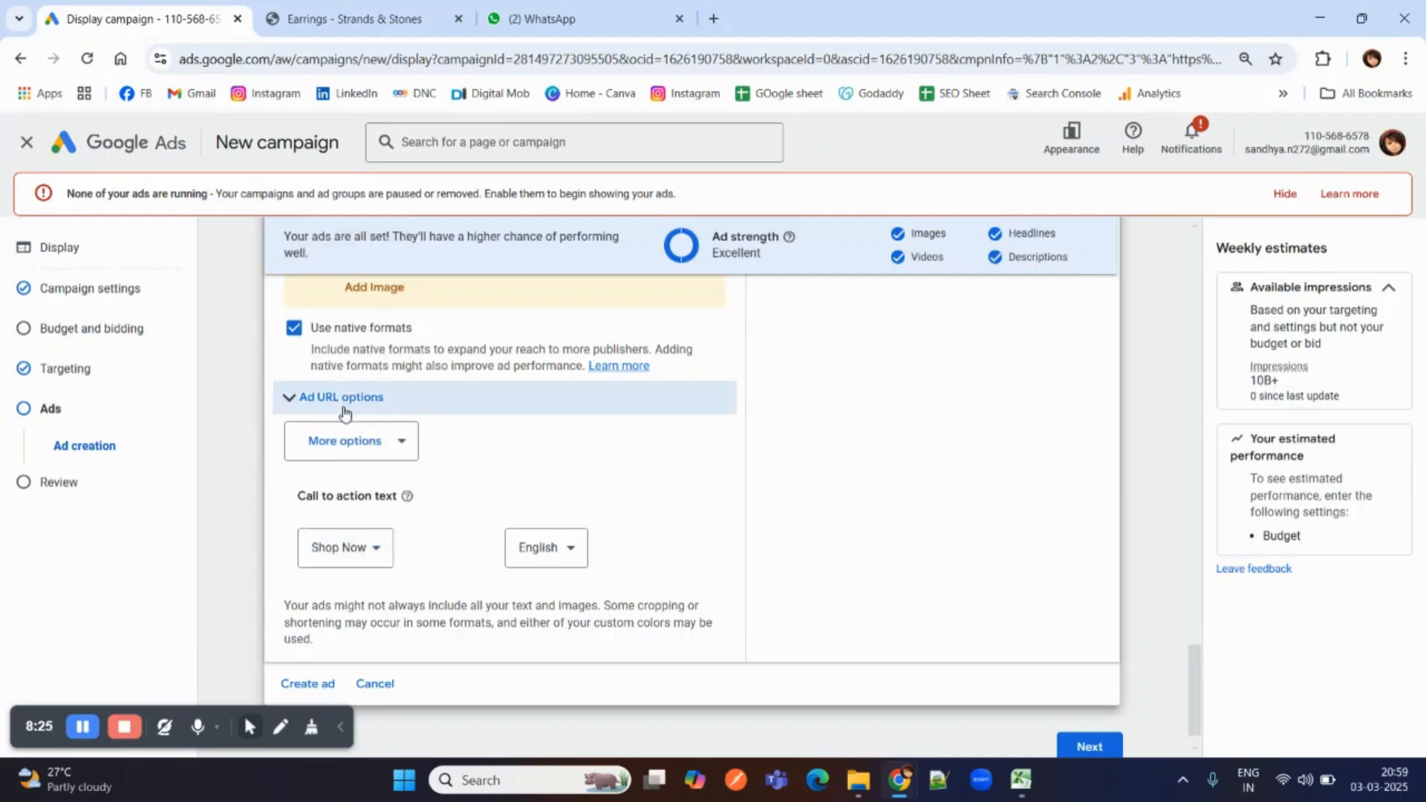
Page through the remaining mobile display previews of the ad, checking their images, headlines, description and Shop Now call to action.
{"action": "scroll", "coordinate": [344, 471], "scroll_direction": "down", "scroll_amount": 1}
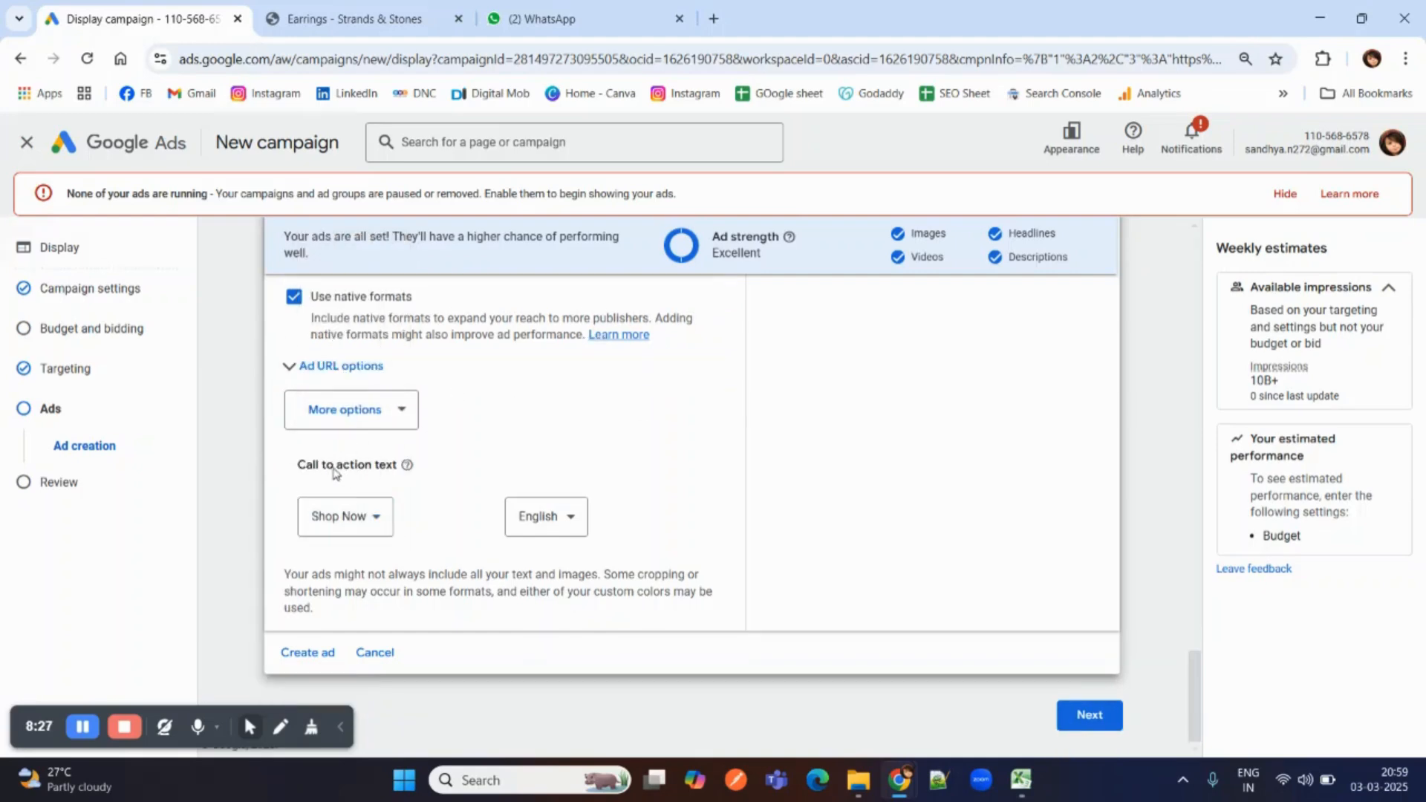
{"action": "scroll", "coordinate": [502, 433], "scroll_direction": "up", "scroll_amount": 15}
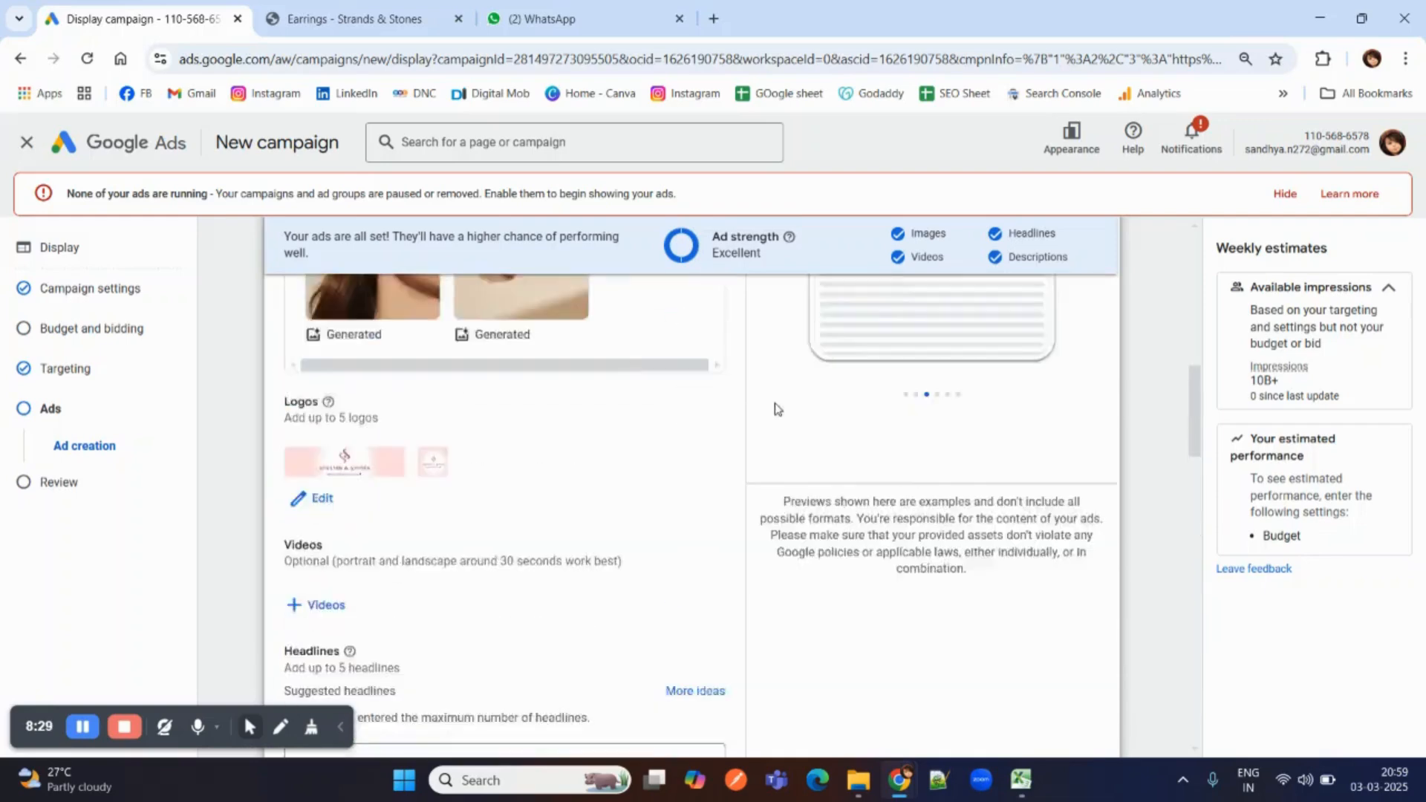
{"action": "scroll", "coordinate": [832, 402], "scroll_direction": "down", "scroll_amount": 3}
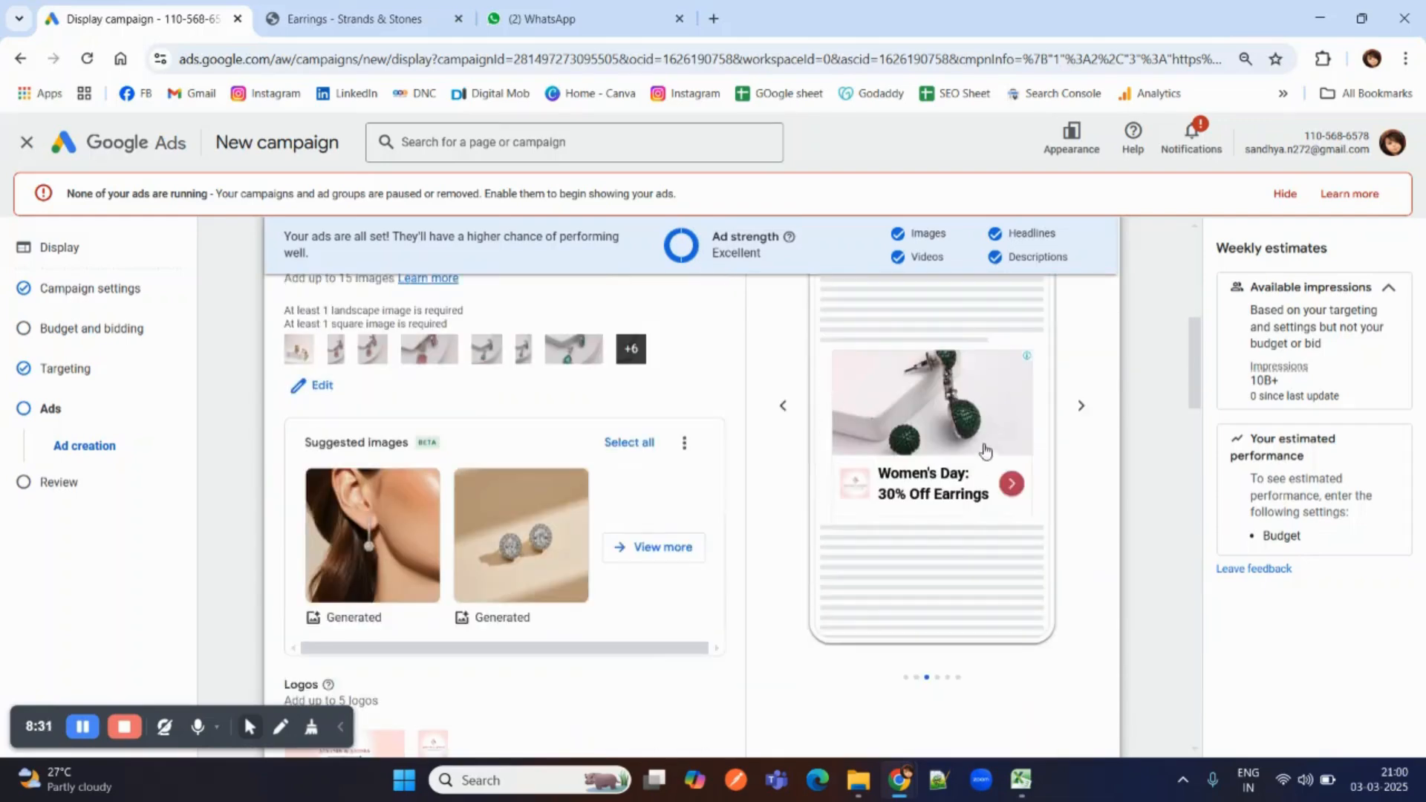
{"action": "left_click", "coordinate": [1079, 410]}
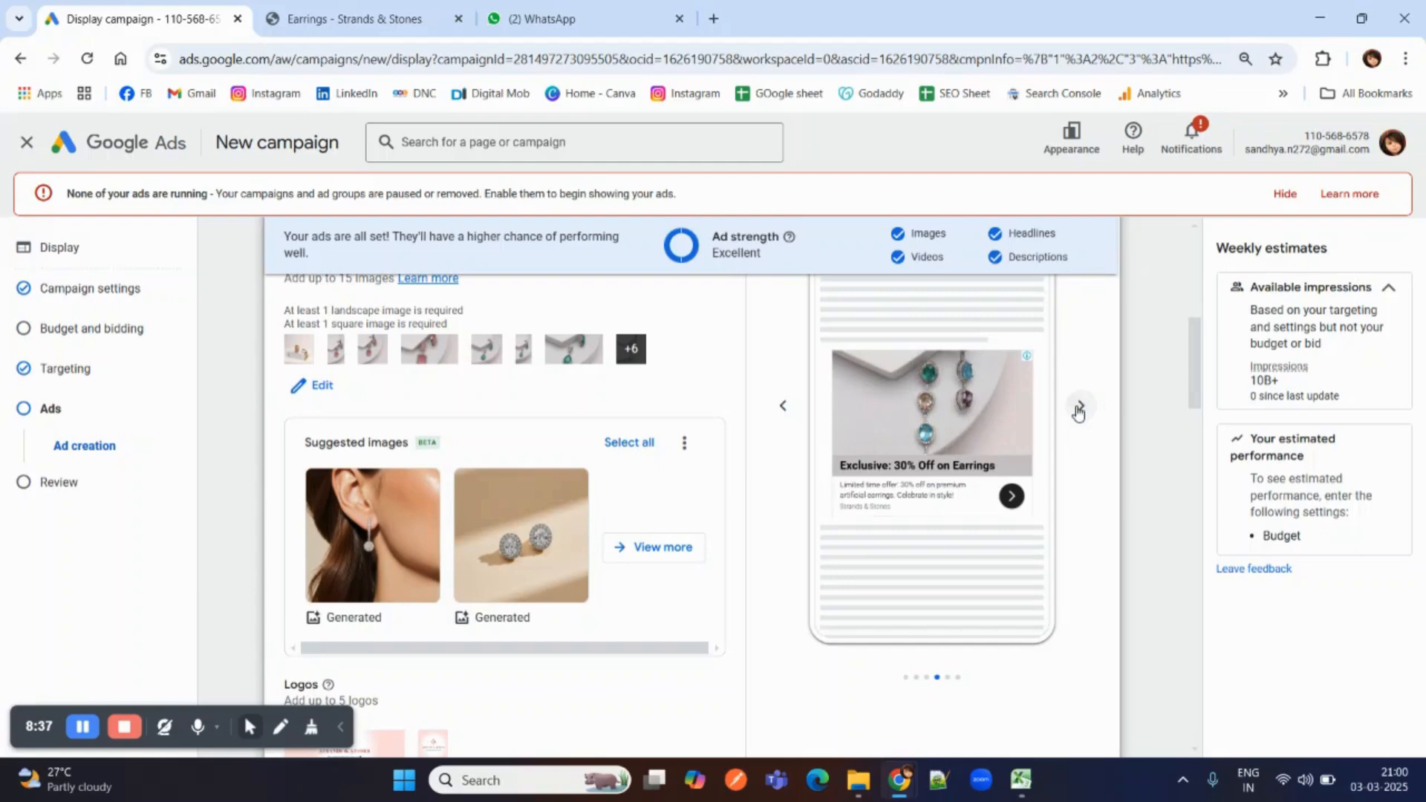
{"action": "left_click", "coordinate": [1079, 410]}
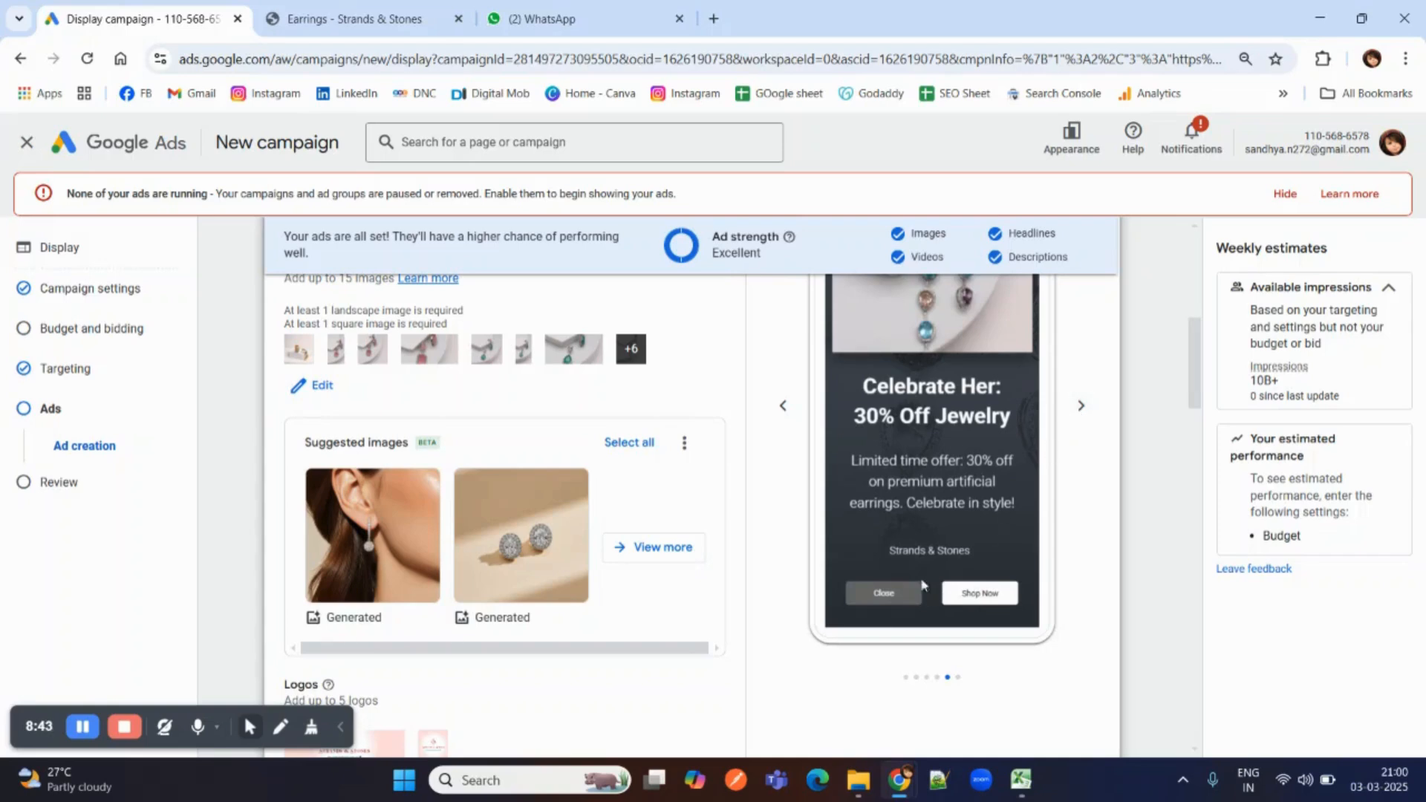
{"action": "scroll", "coordinate": [858, 492], "scroll_direction": "up", "scroll_amount": 3}
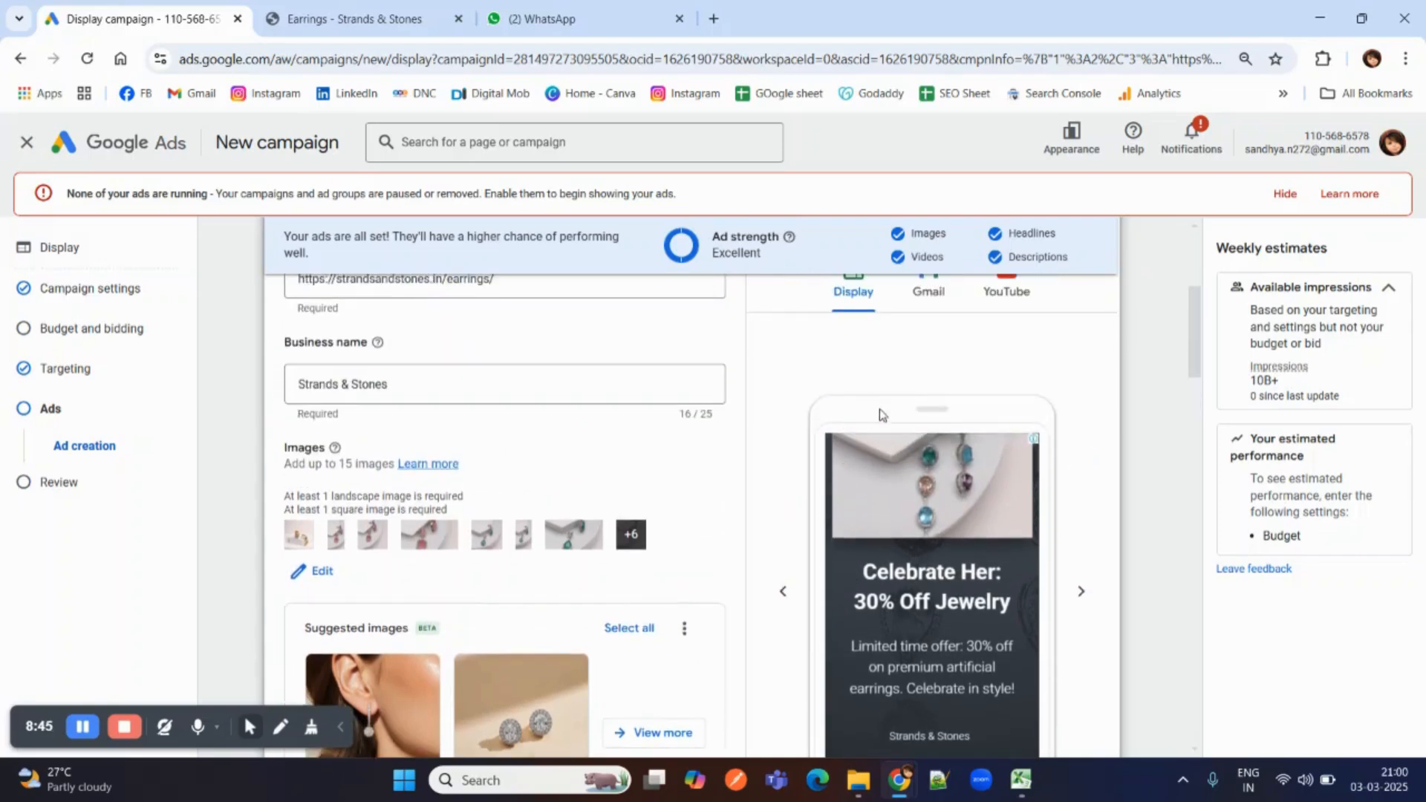
{"action": "scroll", "coordinate": [1002, 607], "scroll_direction": "down", "scroll_amount": 1}
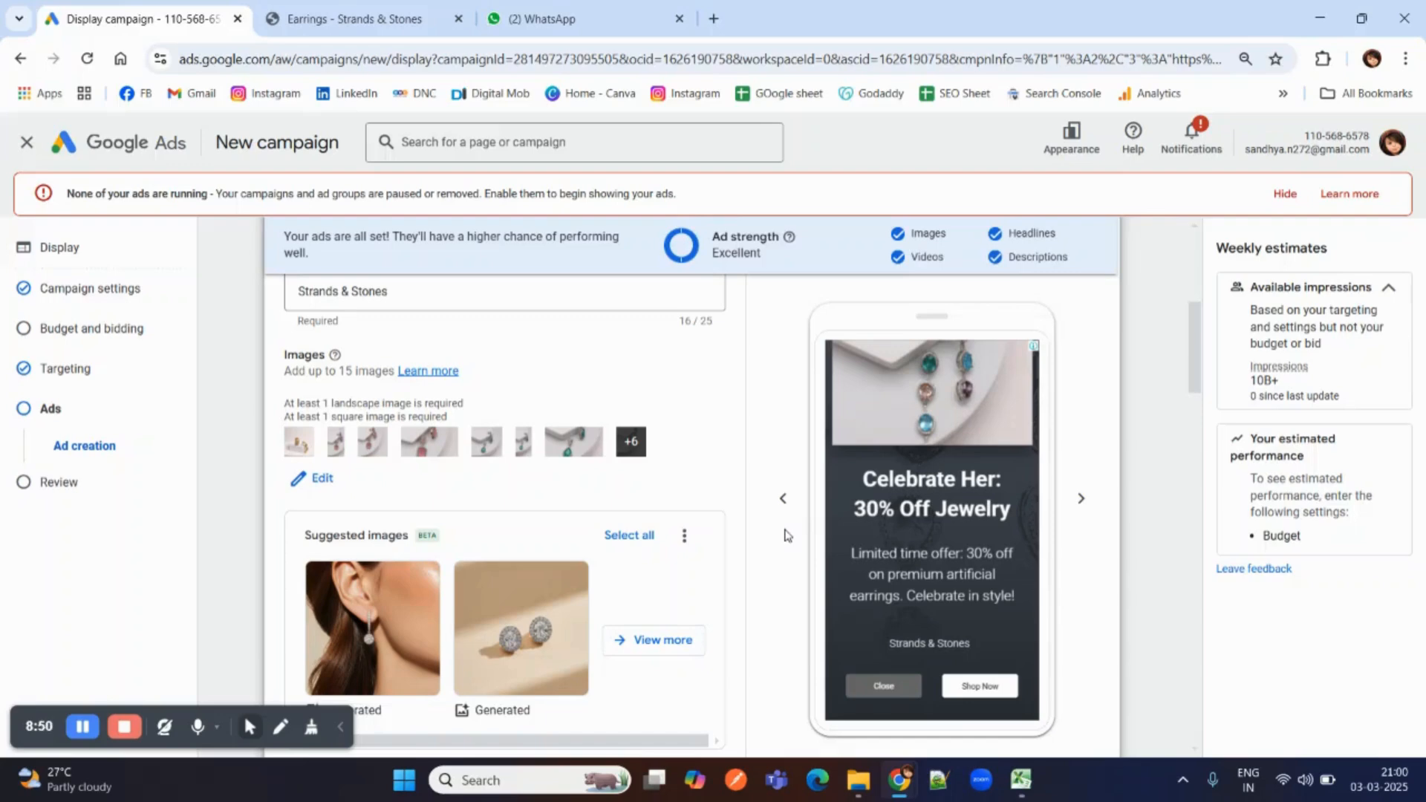
Create the responsive display ad from the completed assets and continue to the campaign review.
{"action": "scroll", "coordinate": [786, 535], "scroll_direction": "down", "scroll_amount": 15}
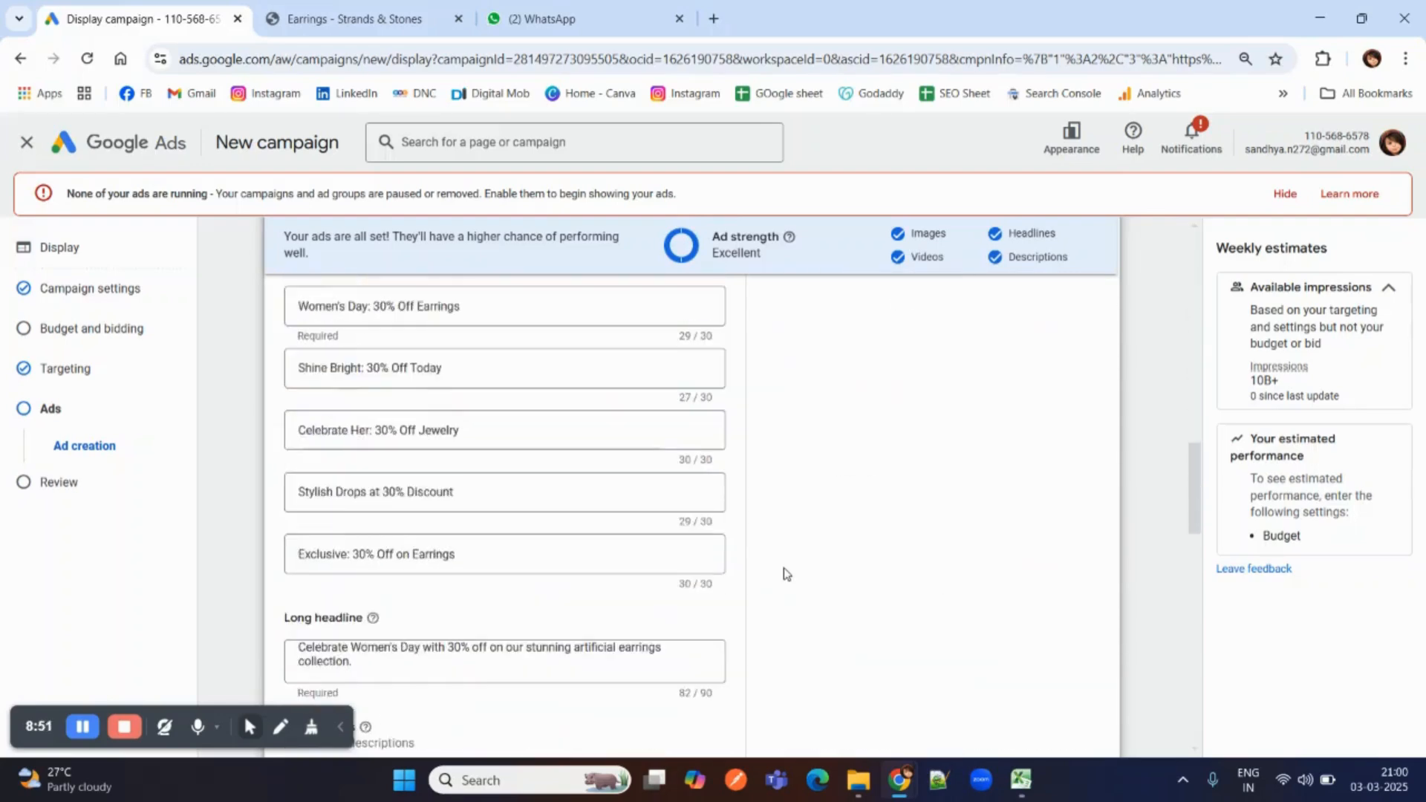
{"action": "scroll", "coordinate": [784, 572], "scroll_direction": "down", "scroll_amount": 5}
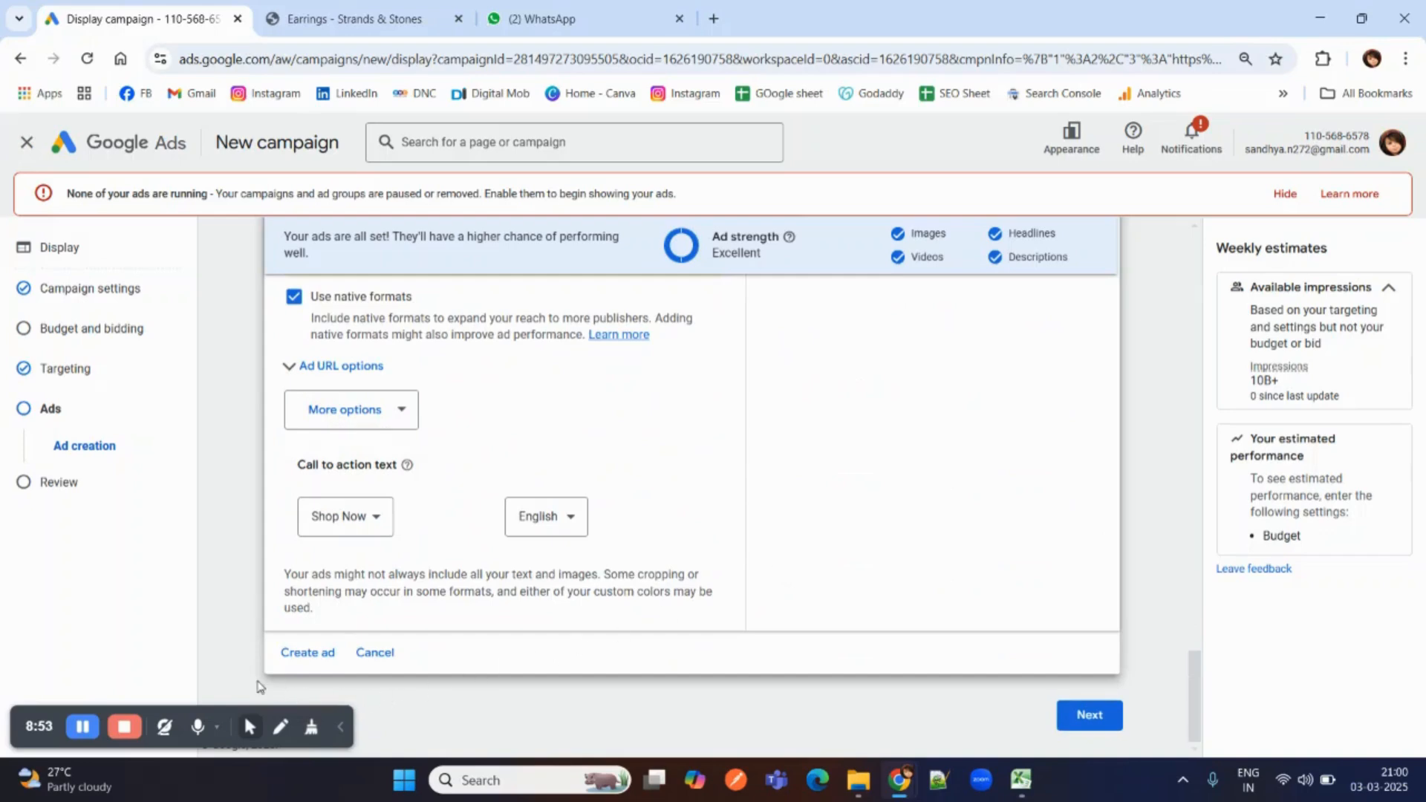
{"action": "left_click", "coordinate": [321, 653]}
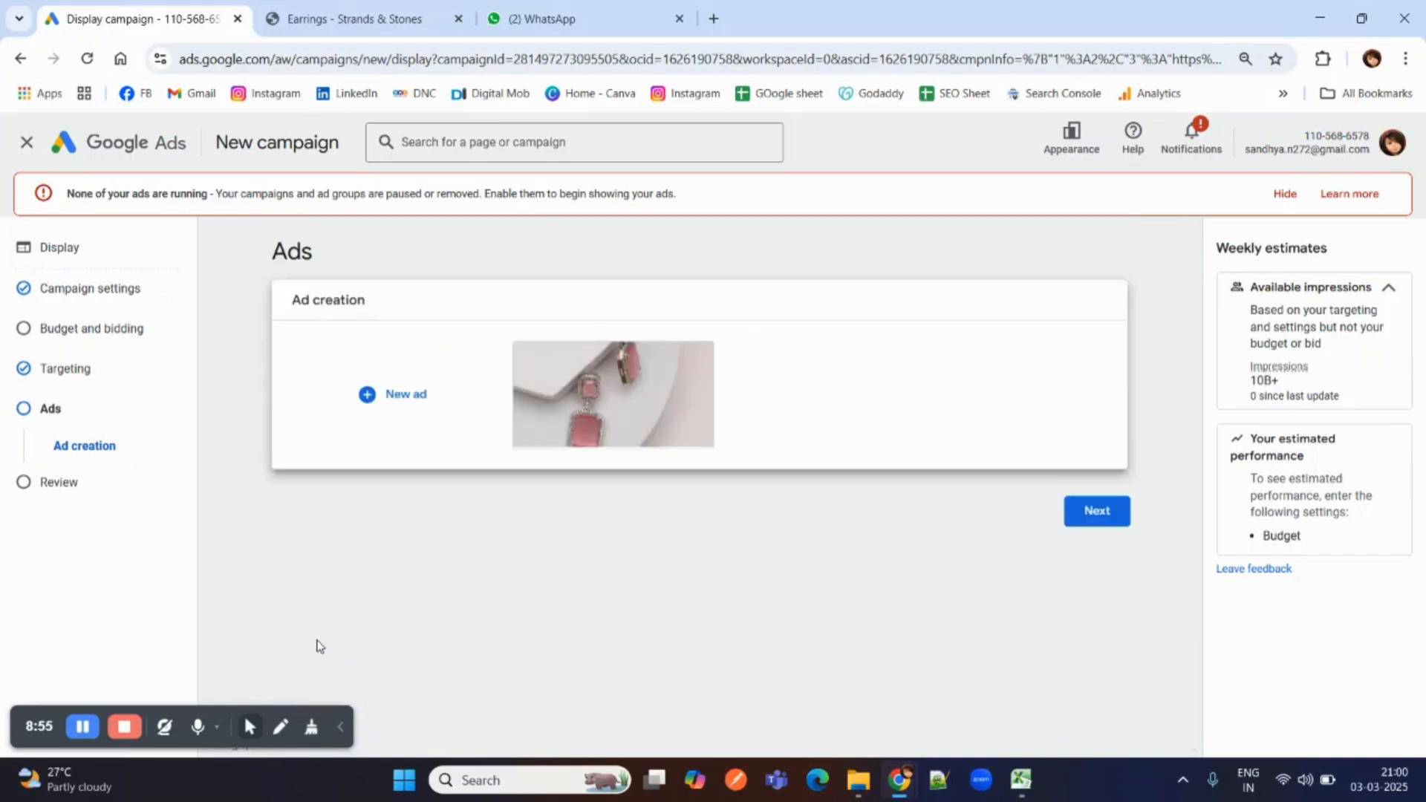
{"action": "mouse_move", "coordinate": [577, 427]}
{"action": "left_click", "coordinate": [1093, 527]}
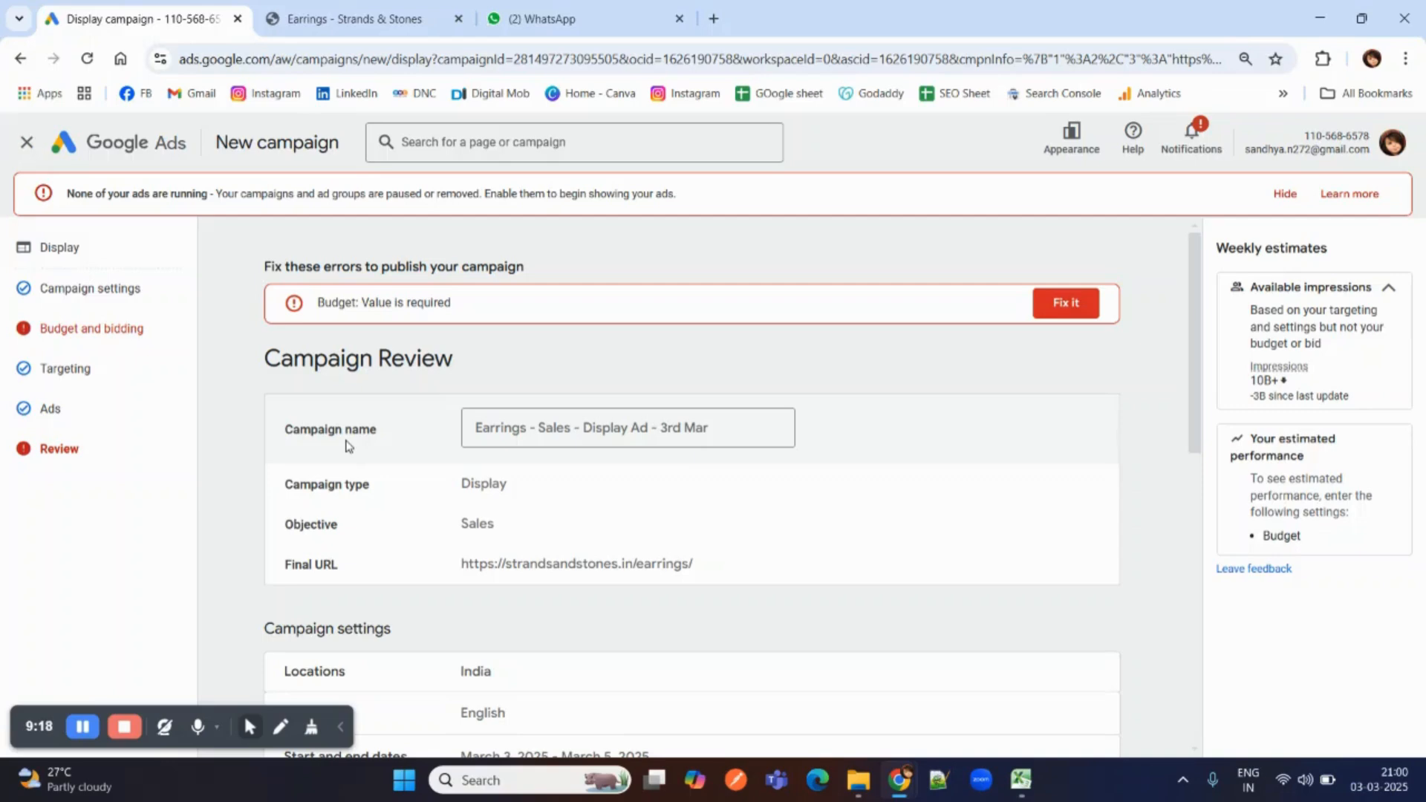
Set the campaign's average daily budget to ₹500 and check the bidding settings.
{"action": "left_click", "coordinate": [108, 342]}
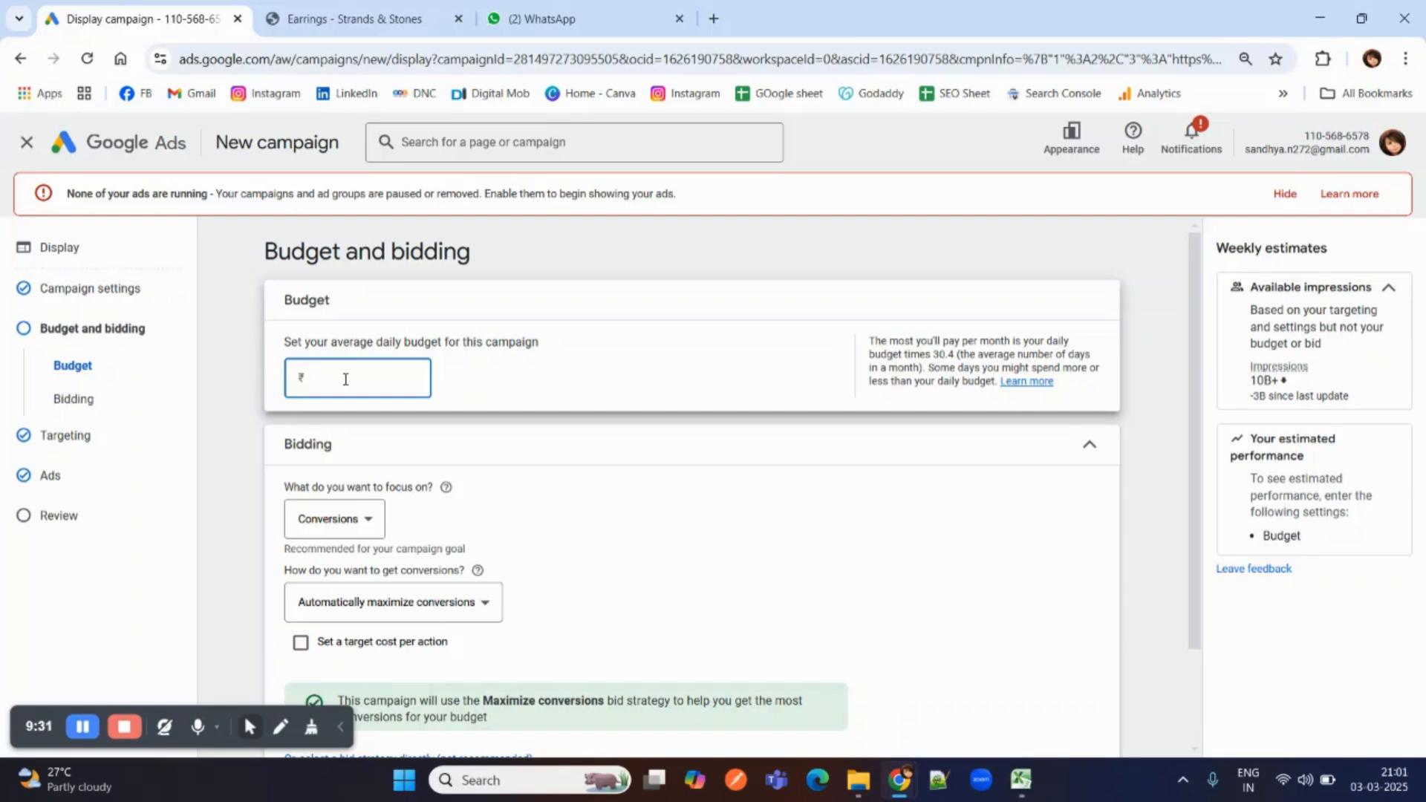
{"action": "type", "text": "00"}
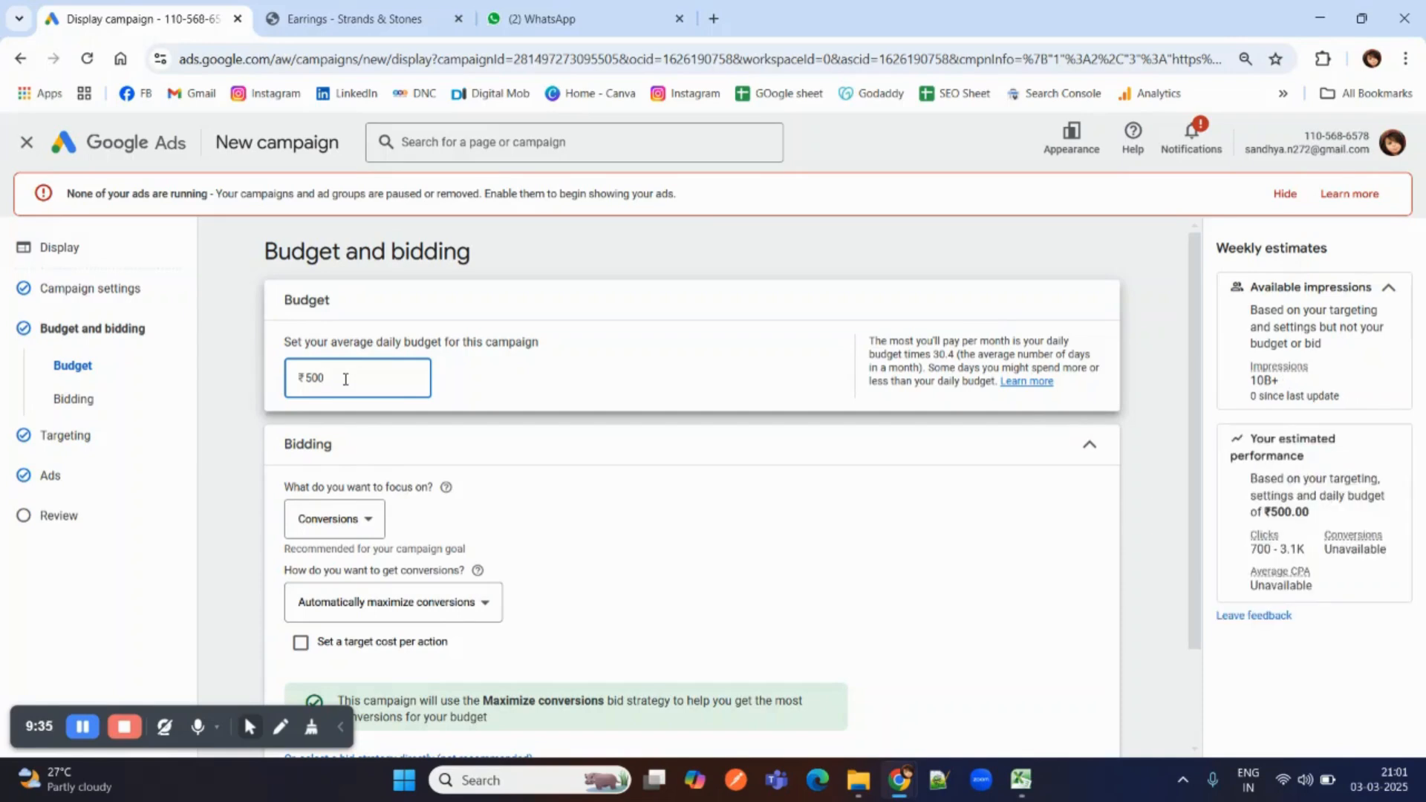
{"action": "scroll", "coordinate": [345, 378], "scroll_direction": "down", "scroll_amount": 2}
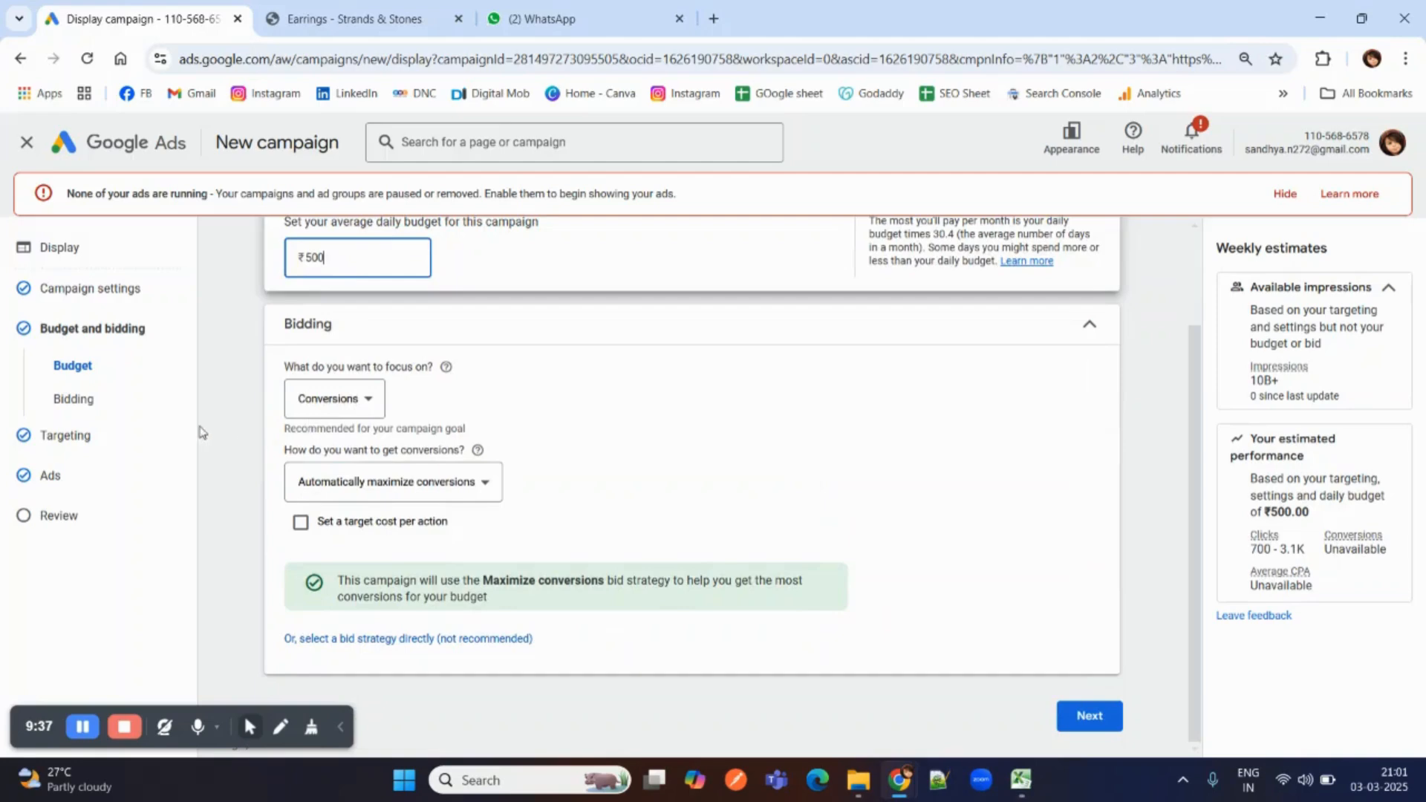
Review the campaign's settings, budget, targeting and ad summary, and publish the campaign.
{"action": "left_click", "coordinate": [72, 518]}
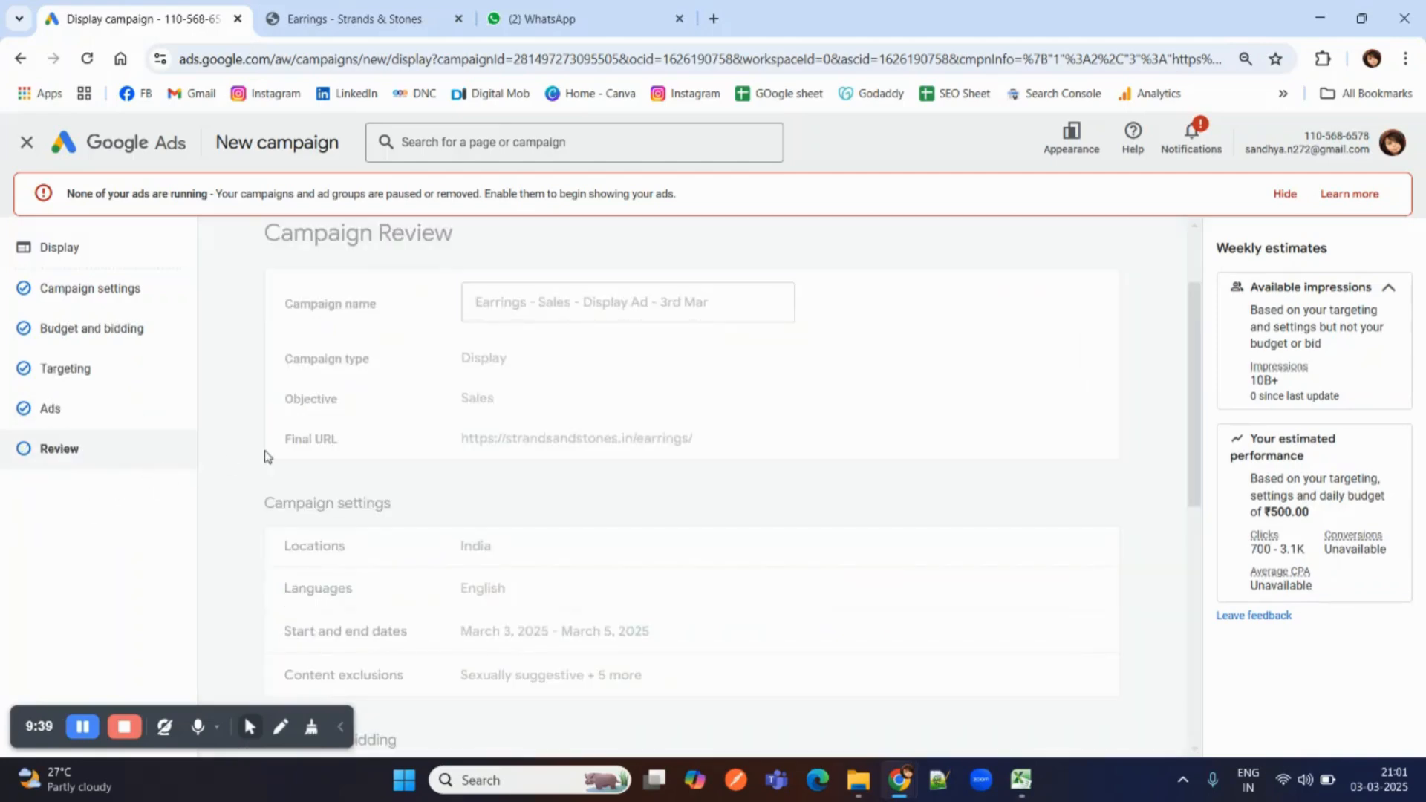
{"action": "scroll", "coordinate": [431, 440], "scroll_direction": "down", "scroll_amount": 1}
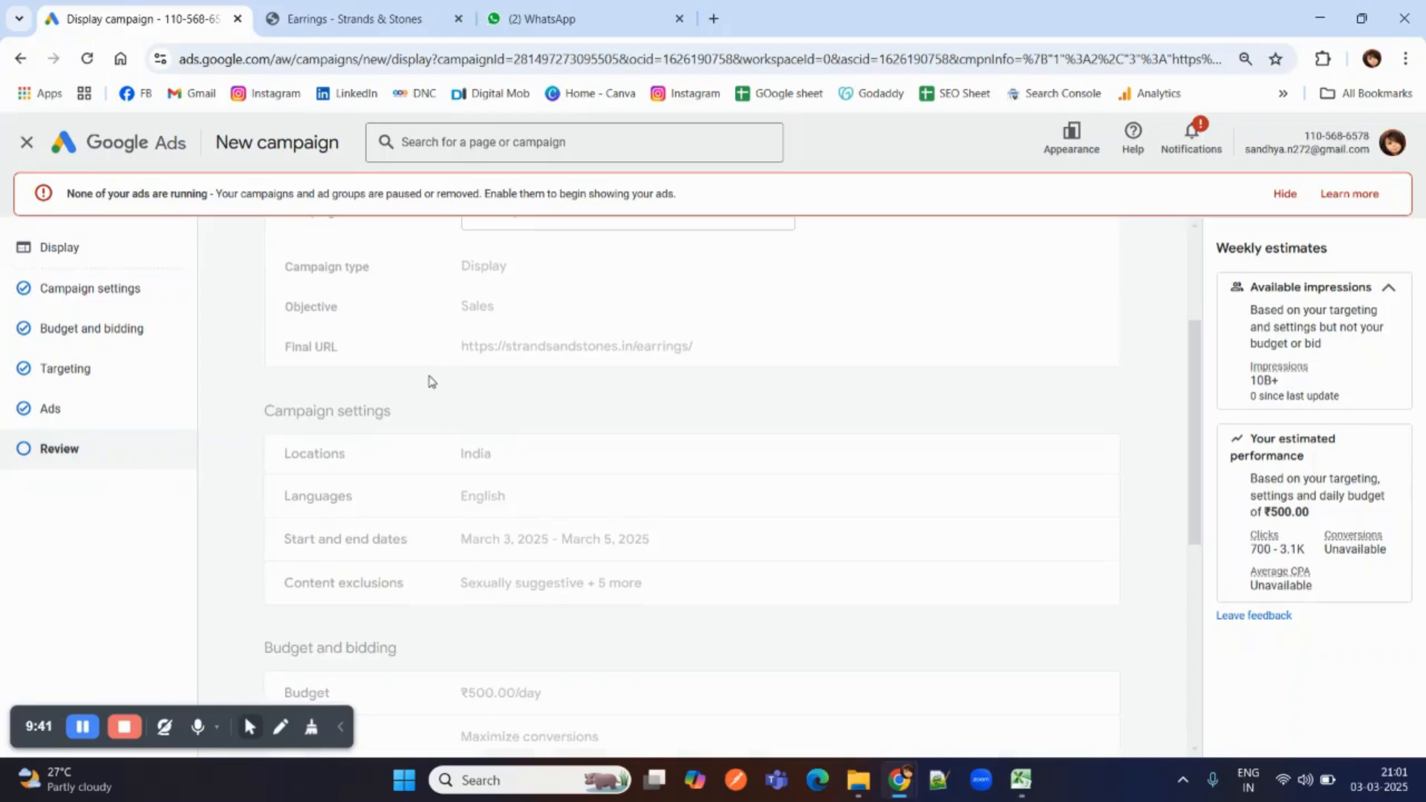
{"action": "scroll", "coordinate": [431, 382], "scroll_direction": "up", "scroll_amount": 2}
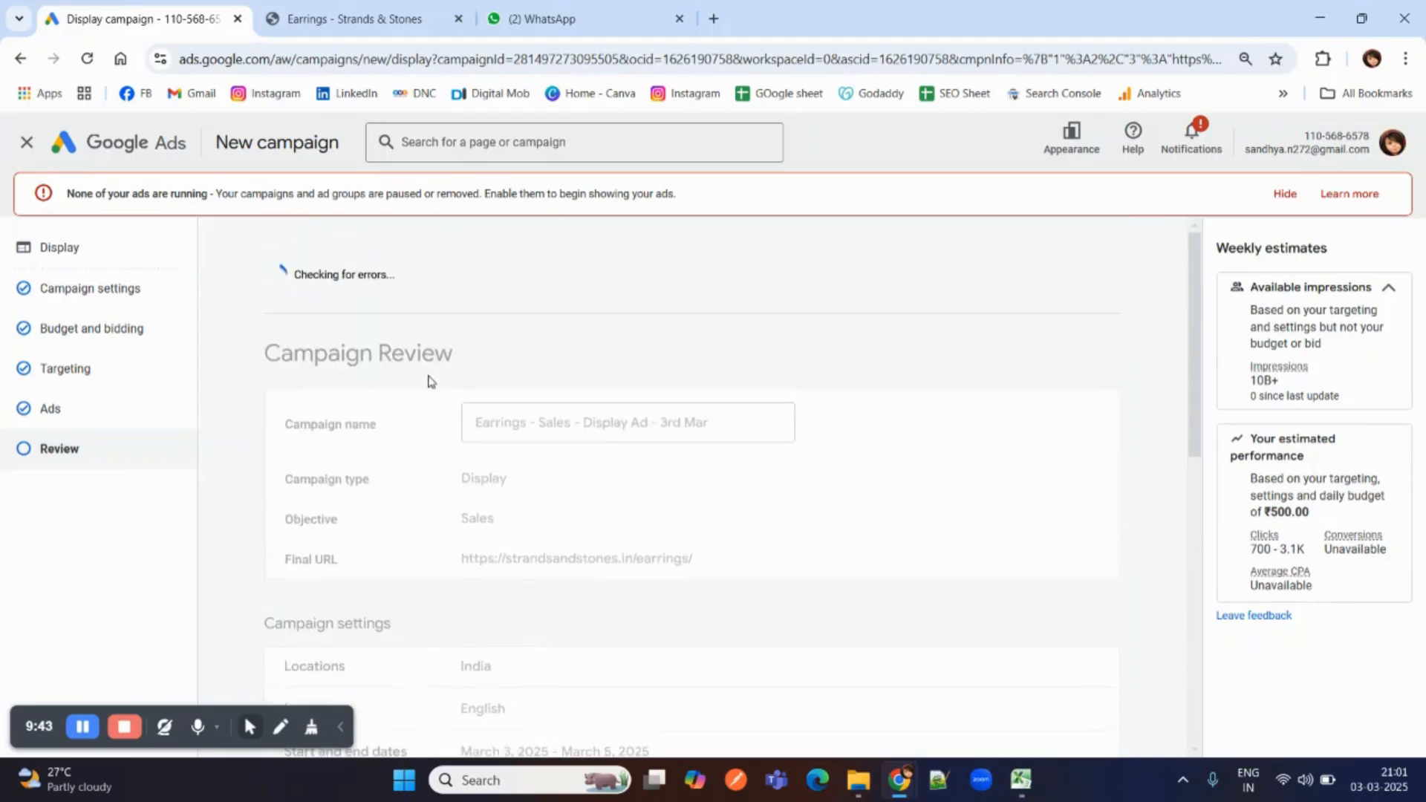
{"action": "scroll", "coordinate": [498, 390], "scroll_direction": "down", "scroll_amount": 3}
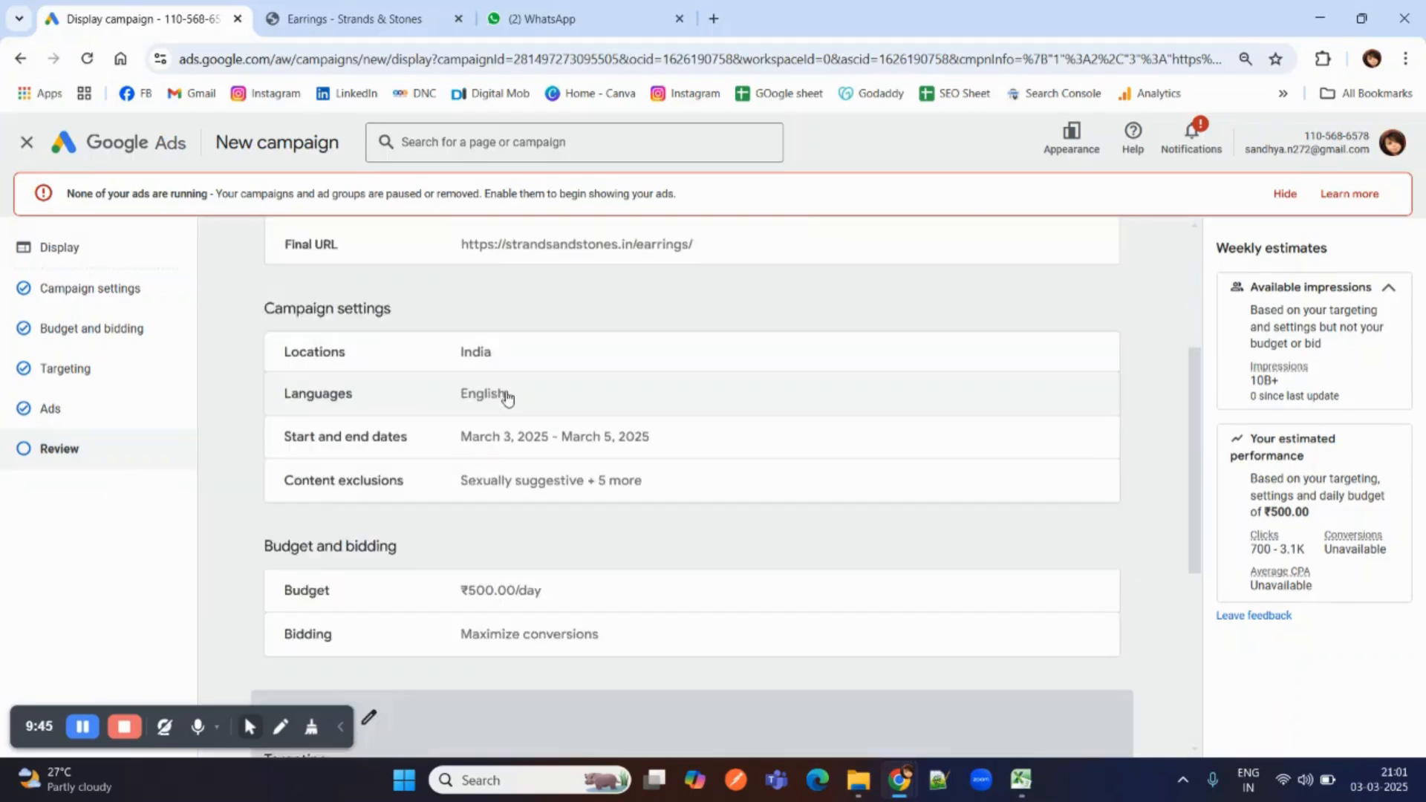
{"action": "scroll", "coordinate": [508, 397], "scroll_direction": "down", "scroll_amount": 4}
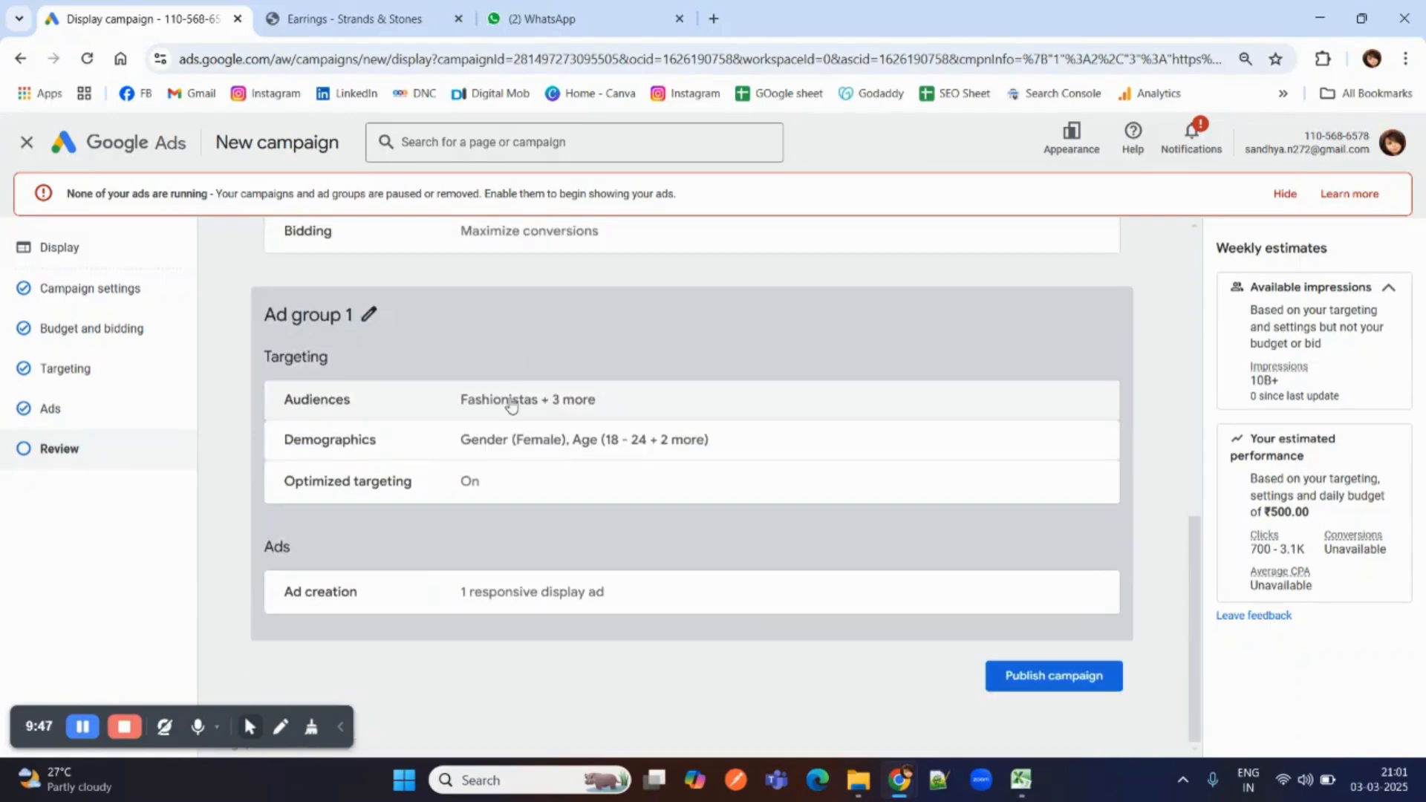
{"action": "left_click", "coordinate": [1046, 684]}
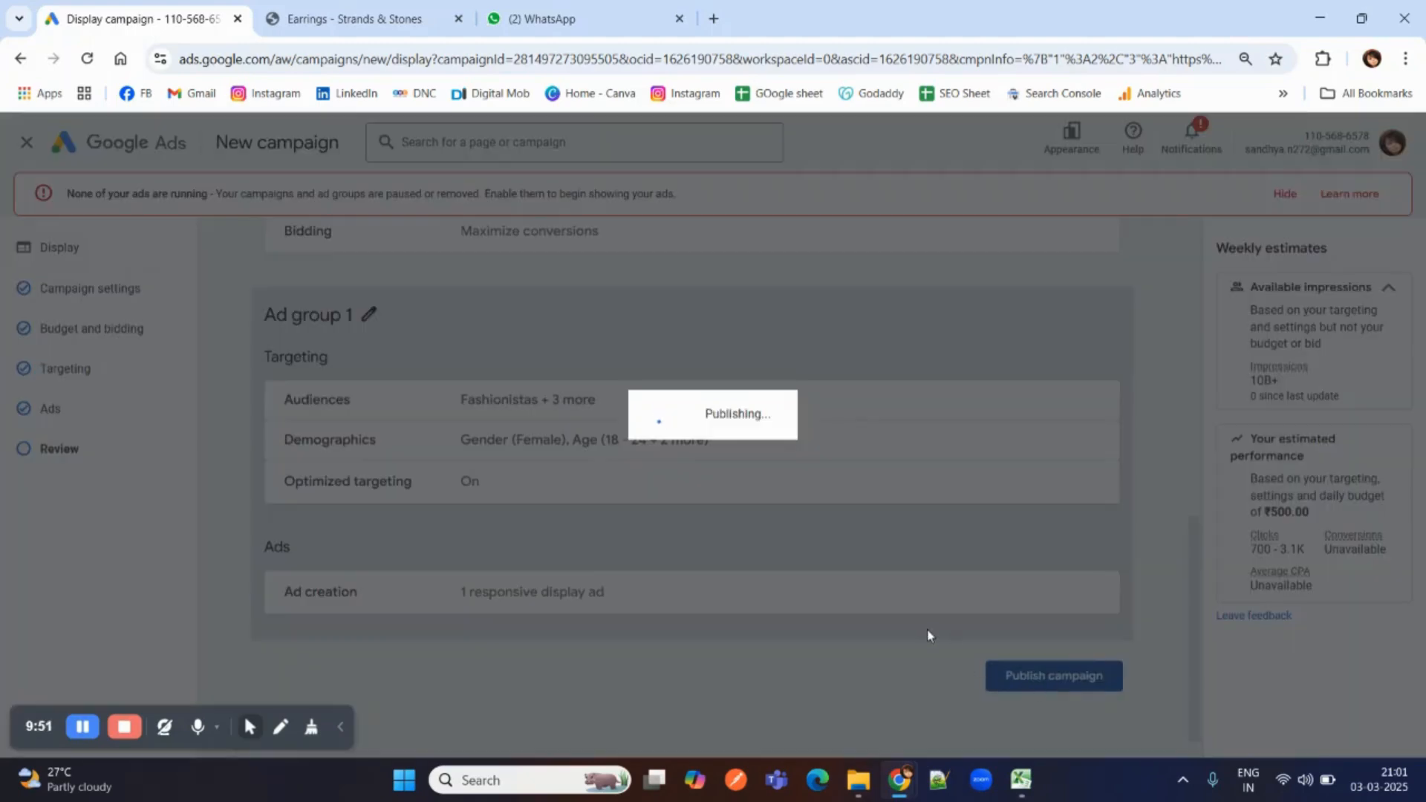